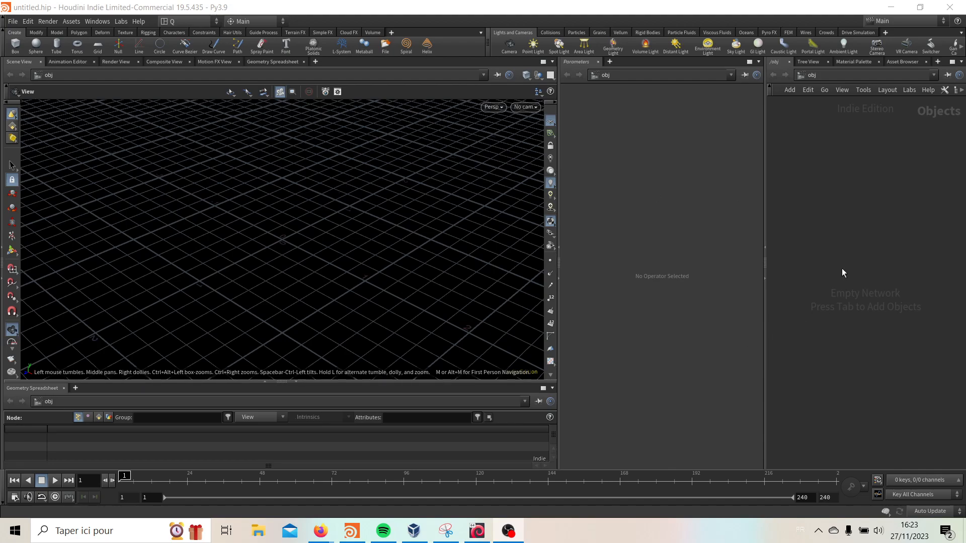
Create a Geometry object at the object level and enter its network.
{"action": "key", "text": "Tab"}
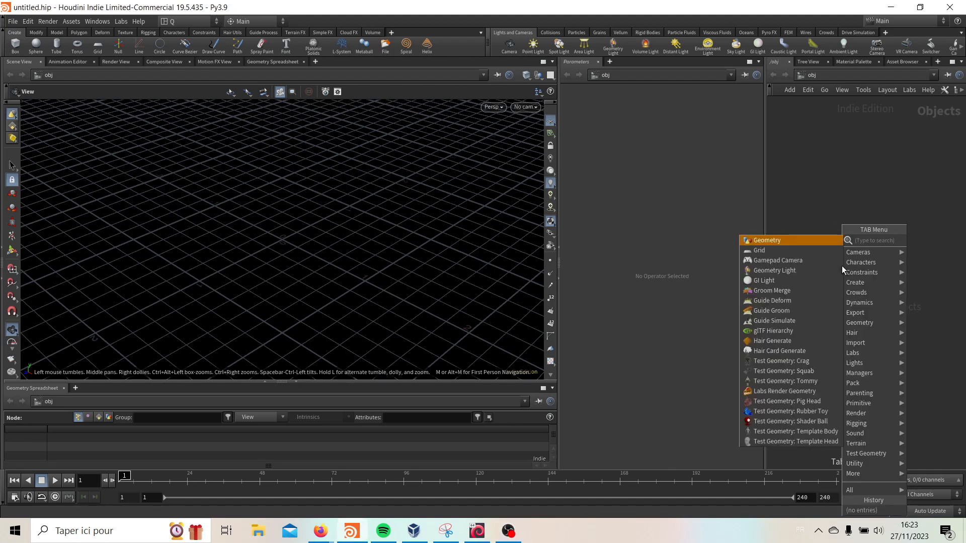
{"action": "key", "text": "Escape"}
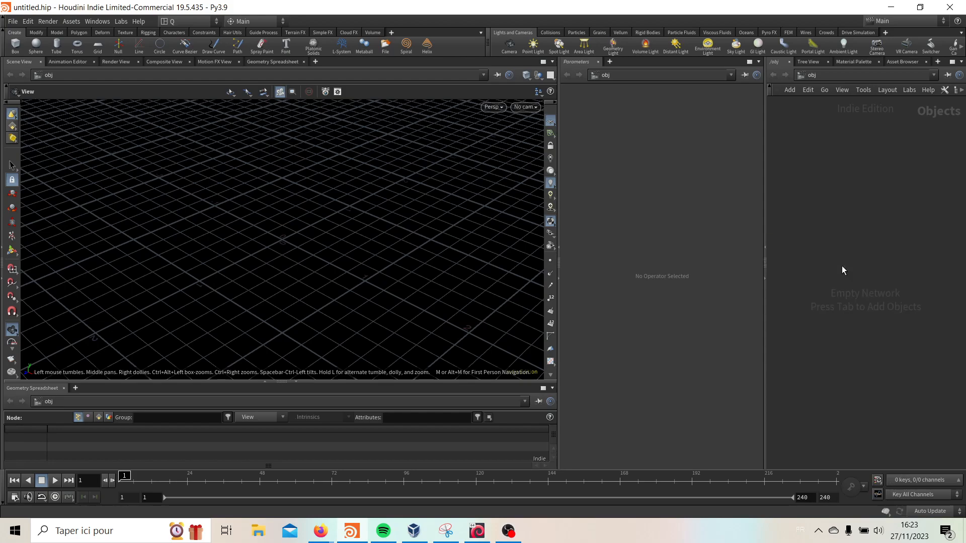
{"action": "left_click", "coordinate": [855, 241]}
{"action": "double_click", "coordinate": [855, 235]}
Add a Line node to the empty geometry network.
{"action": "key", "text": "Tab"}
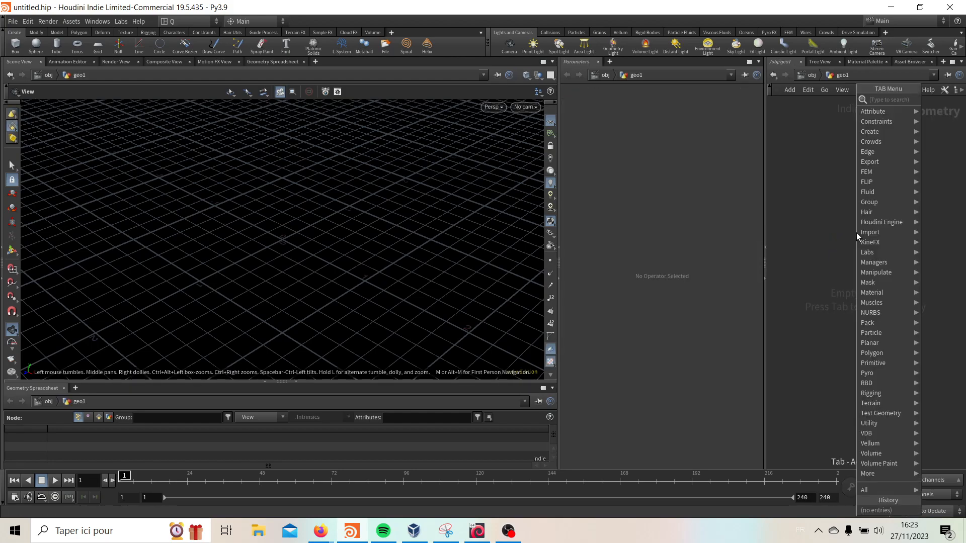
{"action": "key", "text": "Escape"}
{"action": "key", "text": "Escape"}
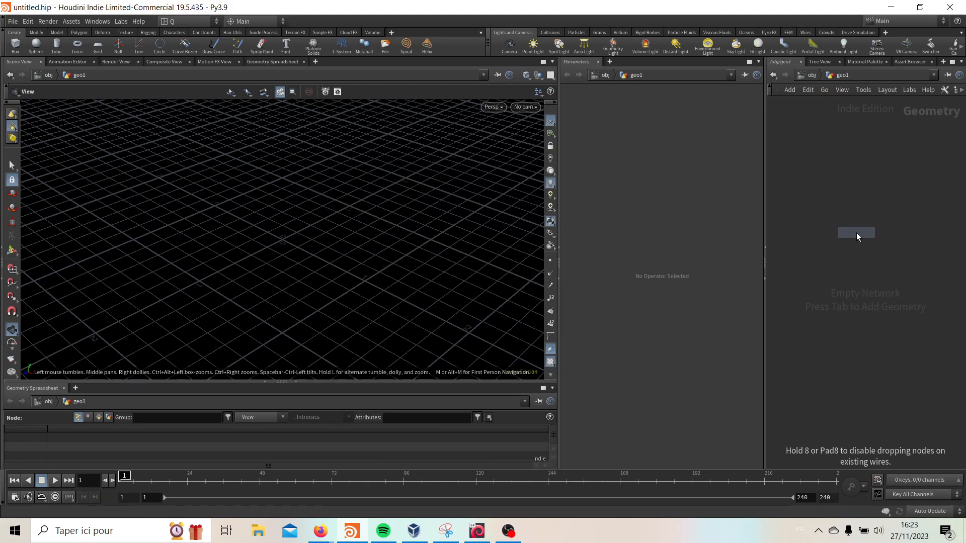
{"action": "left_click", "coordinate": [860, 203]}
Add a Resample node after the line, set its segment length to 0.01 and enable the Curve U attribute curveu.
{"action": "key", "text": "Tab"}
{"action": "type", "text": "resample"}
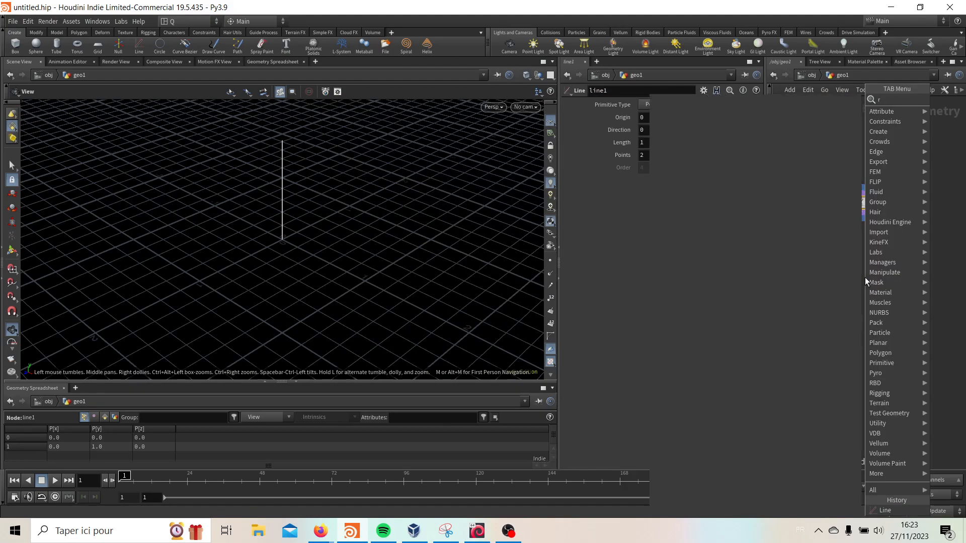
{"action": "key", "text": "Return"}
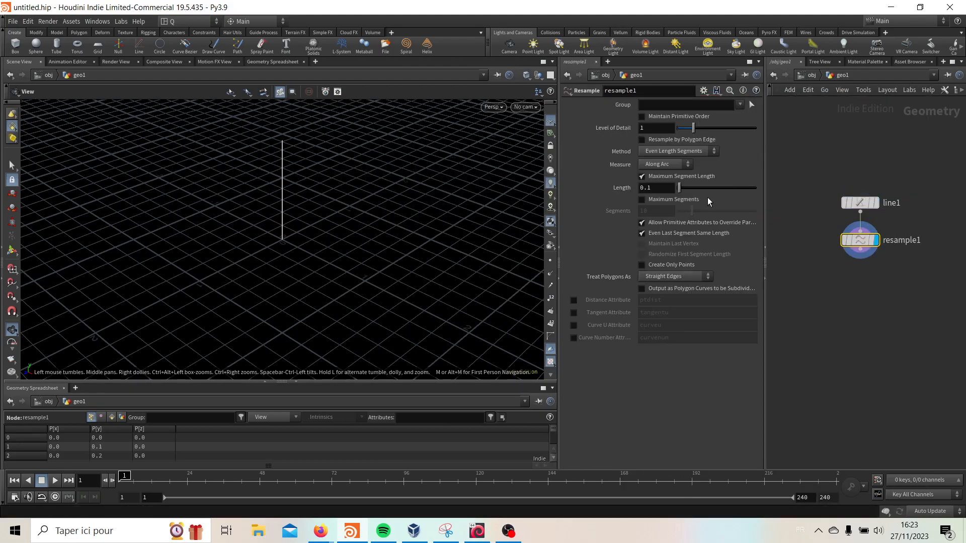
{"action": "left_click", "coordinate": [646, 187]}
{"action": "type", "text": "0"}
{"action": "key", "text": "Return"}
{"action": "left_click", "coordinate": [574, 325]}
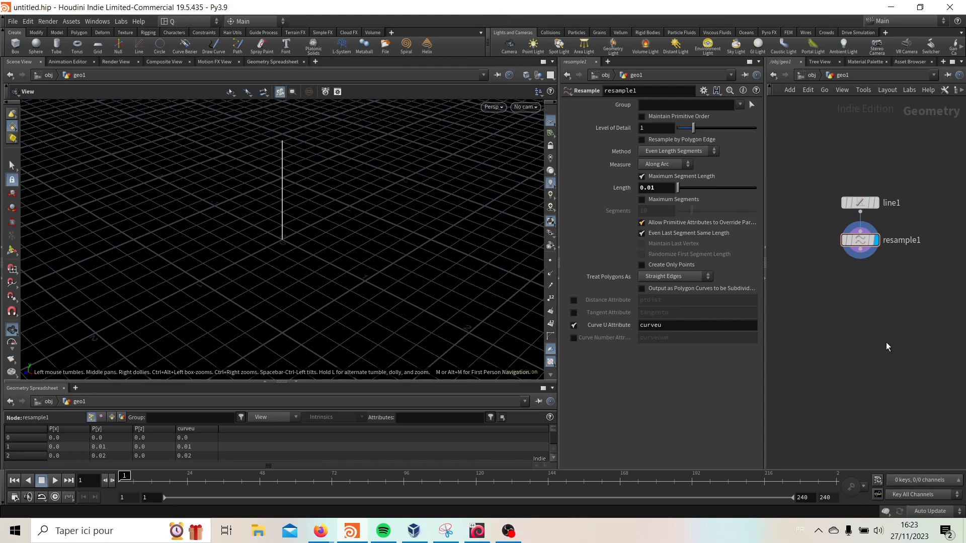
{"action": "middle_click", "coordinate": [869, 251]}
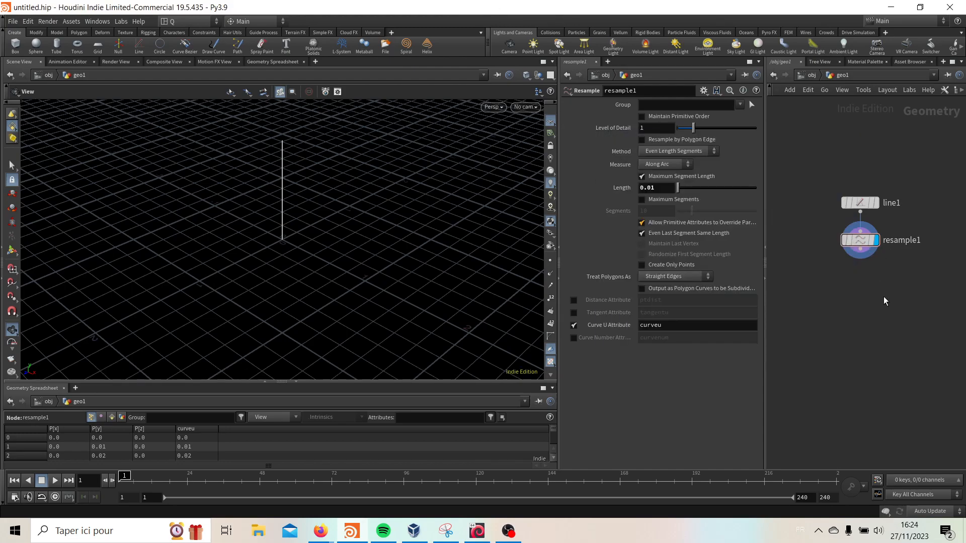
Add a Point Wrangle node after the Resample node and display it.
{"action": "key", "text": "Tab"}
{"action": "type", "text": "point wra"}
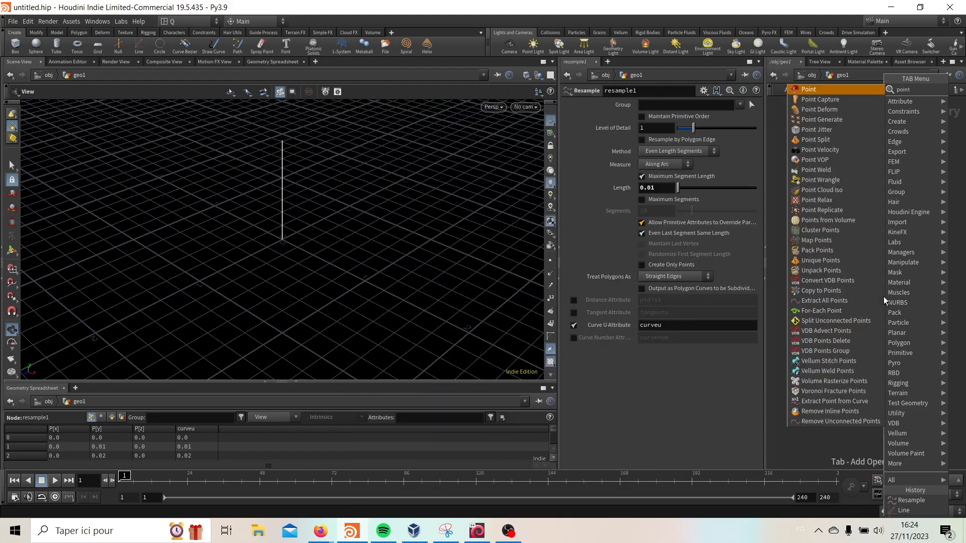
{"action": "key", "text": "Return"}
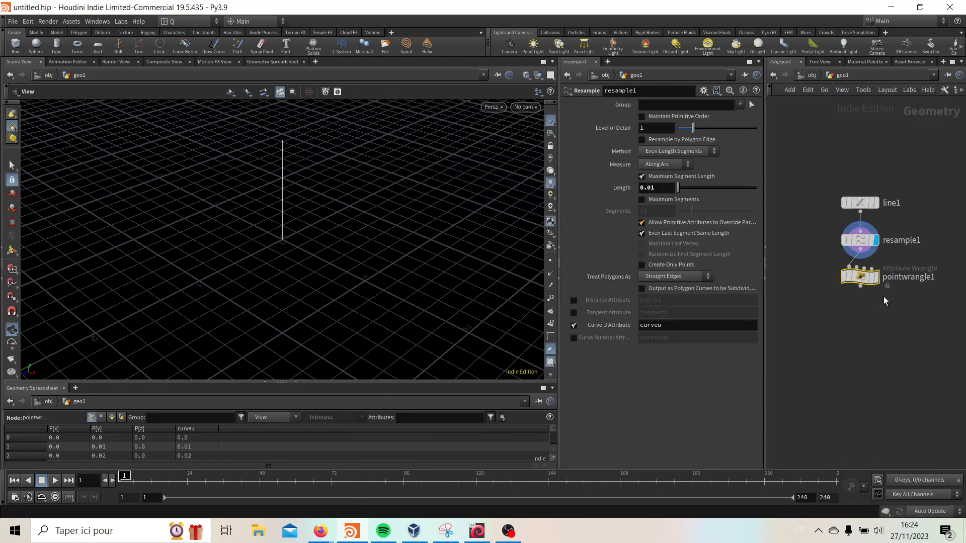
{"action": "left_click", "coordinate": [884, 297]}
{"action": "left_click", "coordinate": [616, 204]}
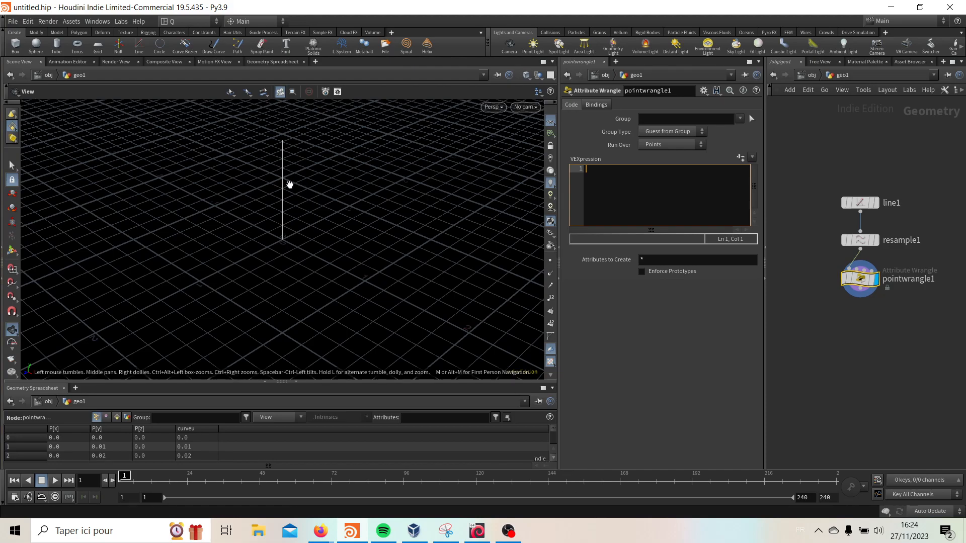
{"action": "left_click_drag", "start_coordinate": [280, 175], "coordinate": [412, 160]}
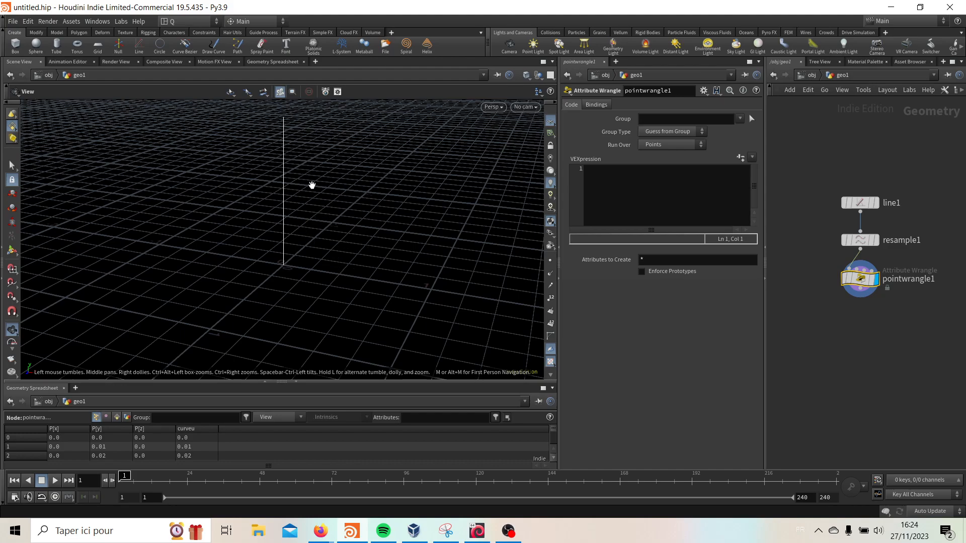
{"action": "left_click", "coordinate": [680, 220]}
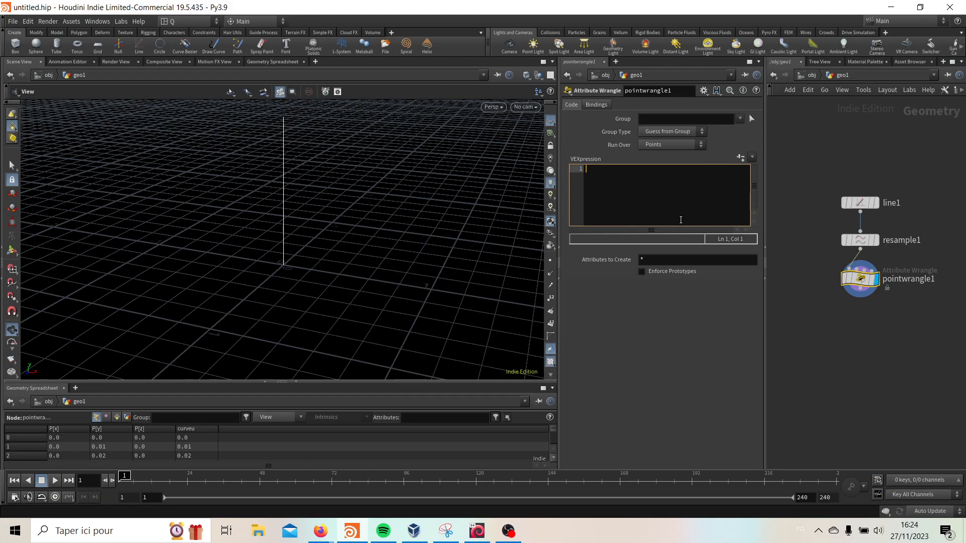
{"action": "type", "text": "@P.x"}
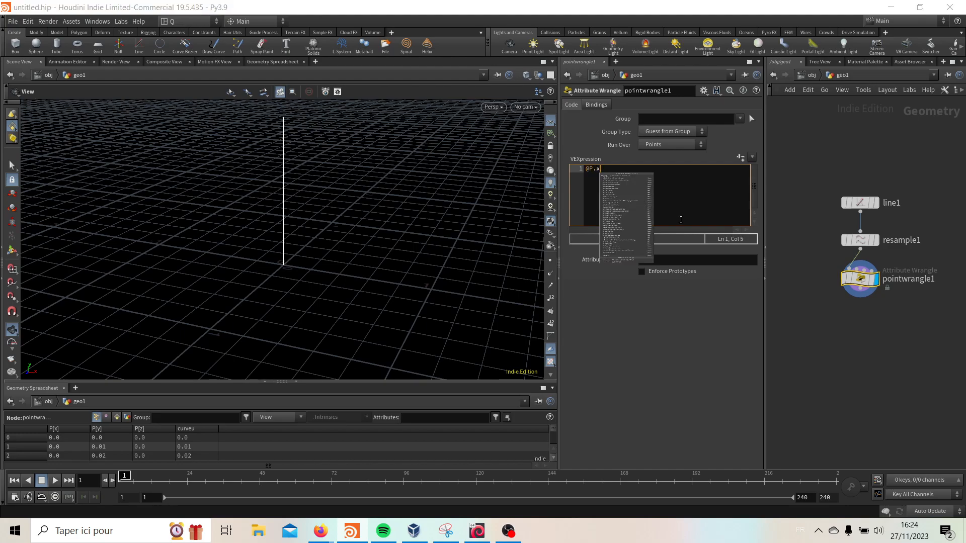
{"action": "type", "text": " = chramp"}
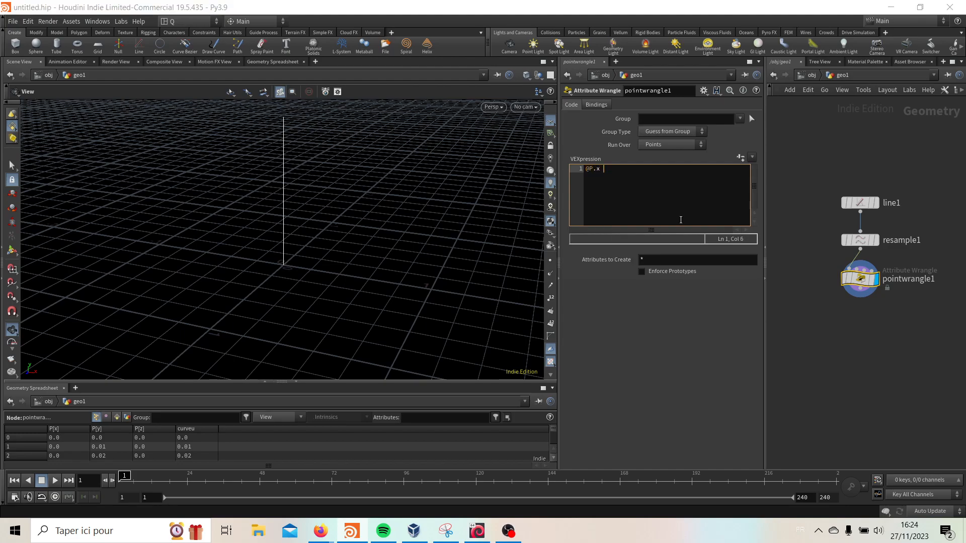
{"action": "type", "text": "("}
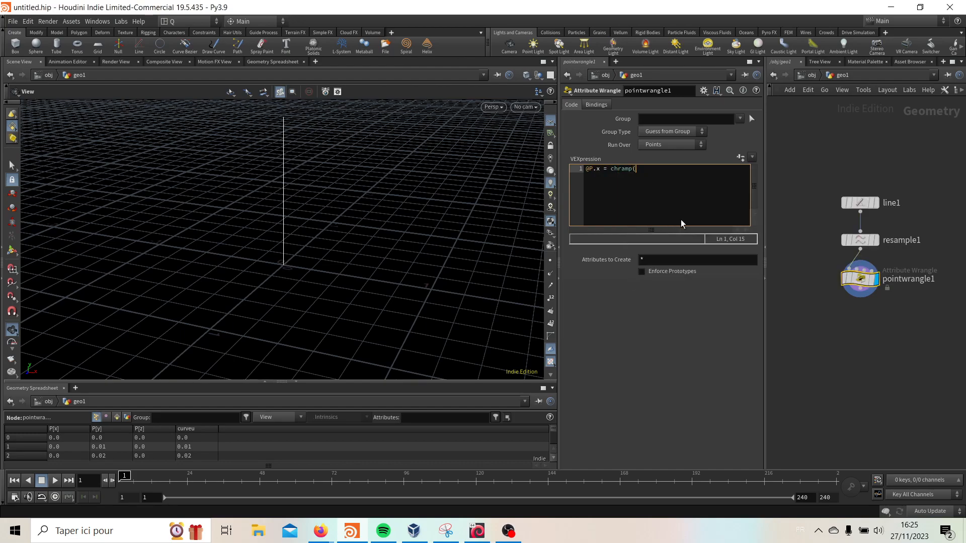
{"action": "type", "text": "\"profile\""}
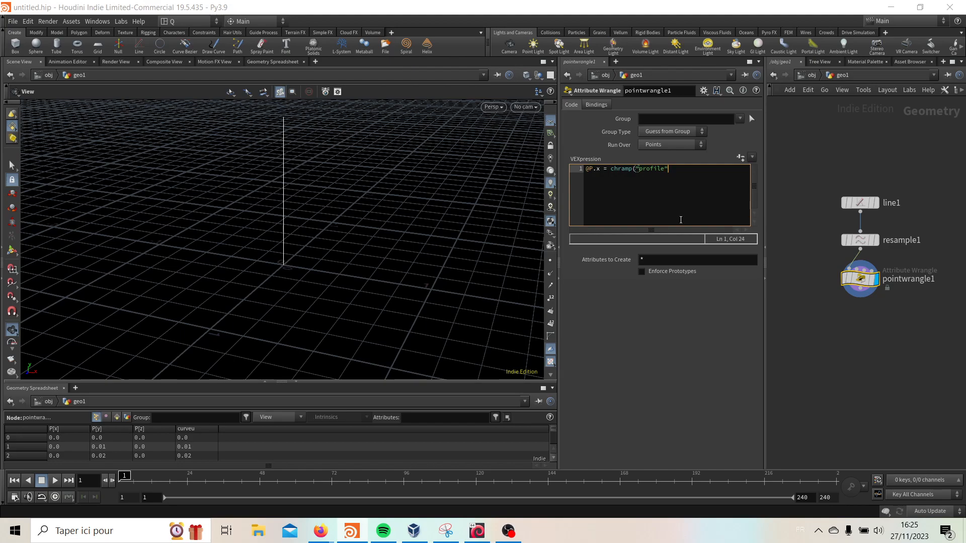
{"action": "type", "text": ", @curveu) * chf(\"mult\");"}
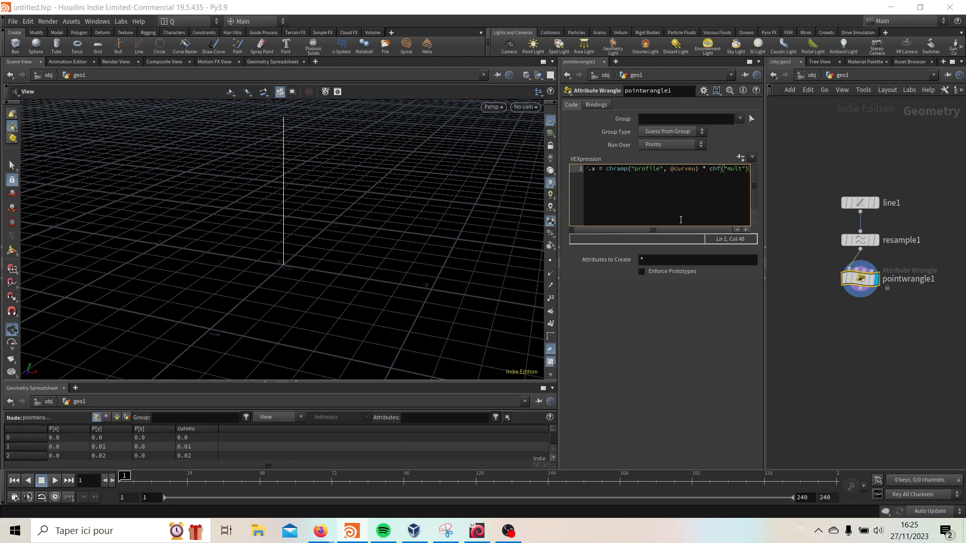
{"action": "left_click", "coordinate": [740, 156]}
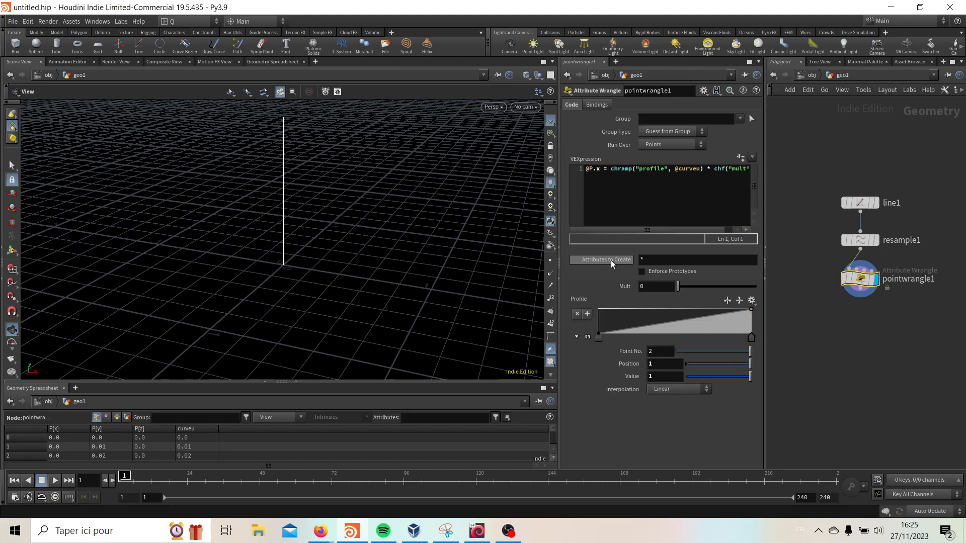
Set Mult to 0.2 and change the interpolation of both end points of the Profile ramp to B-Spline.
{"action": "mouse_move", "coordinate": [654, 286]}
{"action": "middle_mouse_down"}
{"action": "mouse_move", "coordinate": [677, 286]}
{"action": "mouse_move", "coordinate": [667, 285]}
{"action": "middle_mouse_up"}
{"action": "left_click", "coordinate": [682, 390]}
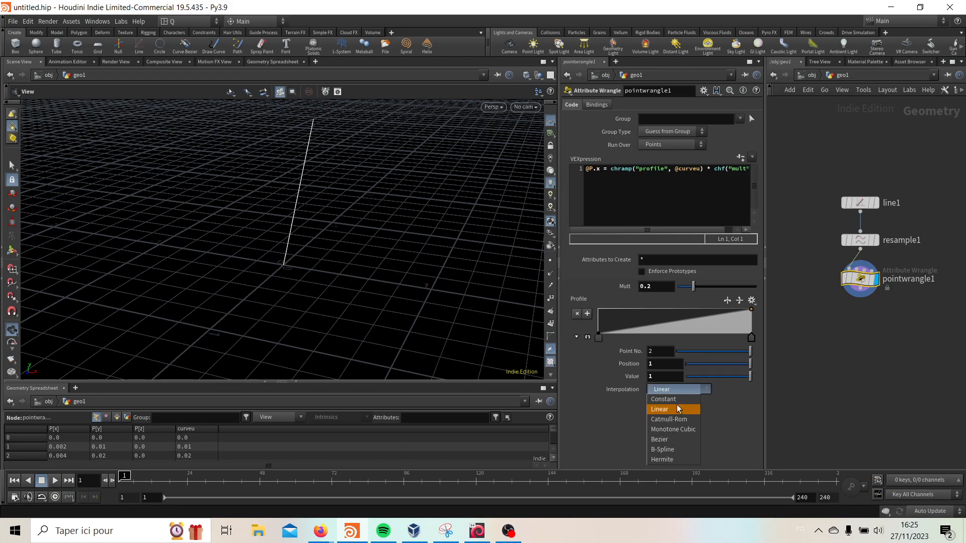
{"action": "left_click", "coordinate": [677, 449]}
{"action": "left_click", "coordinate": [599, 337]}
{"action": "left_click", "coordinate": [679, 389]}
{"action": "left_click", "coordinate": [679, 447]}
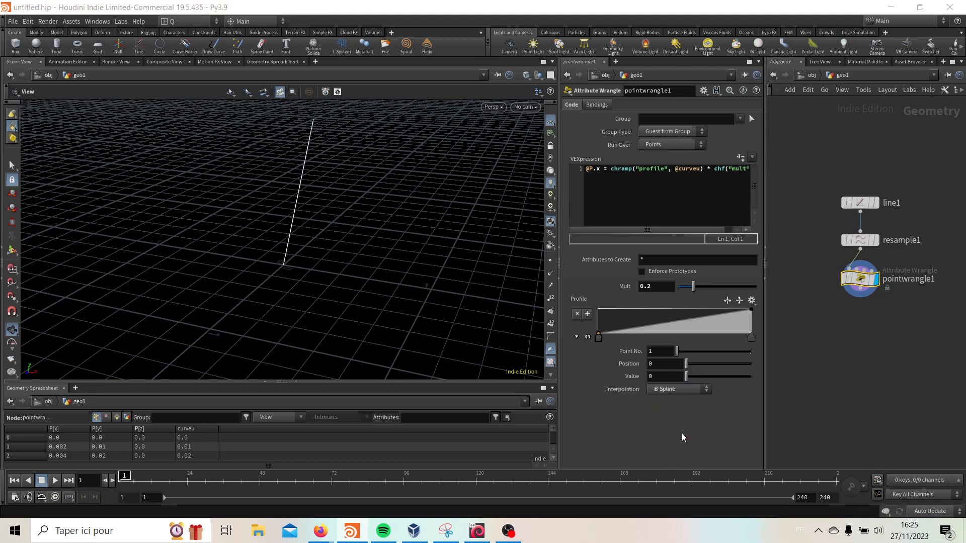
Lower the Profile ramp's end point to zero and add a middle point of value 1 at about position 0.37.
{"action": "left_click", "coordinate": [752, 310]}
{"action": "left_click_drag", "start_coordinate": [753, 314], "coordinate": [752, 335]}
{"action": "left_click_drag", "start_coordinate": [680, 310], "coordinate": [654, 310]}
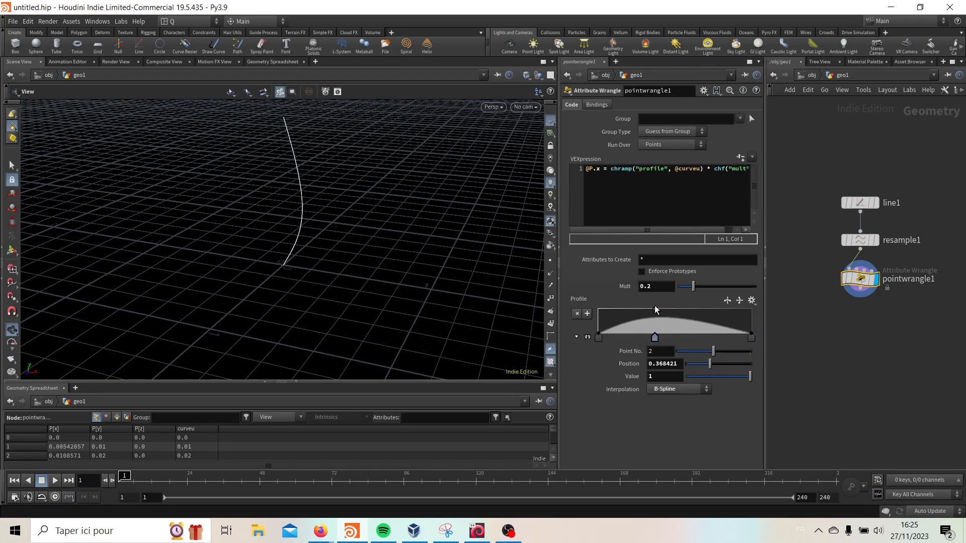
Add a Merge node and connect both the Resample node and the point wrangle to it.
{"action": "key", "text": "Tab"}
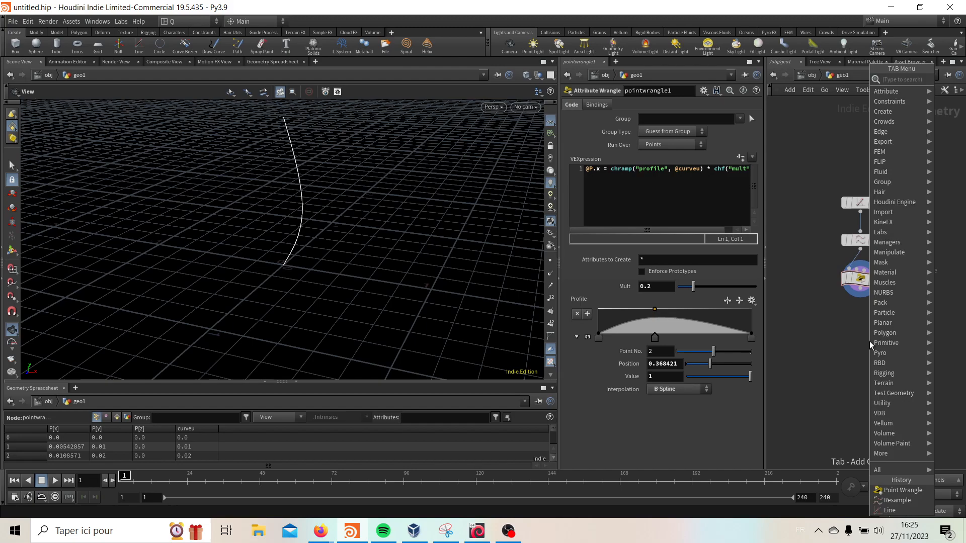
{"action": "key", "text": "Tab"}
{"action": "type", "text": "merge"}
{"action": "key", "text": "Return"}
{"action": "left_click", "coordinate": [874, 326]}
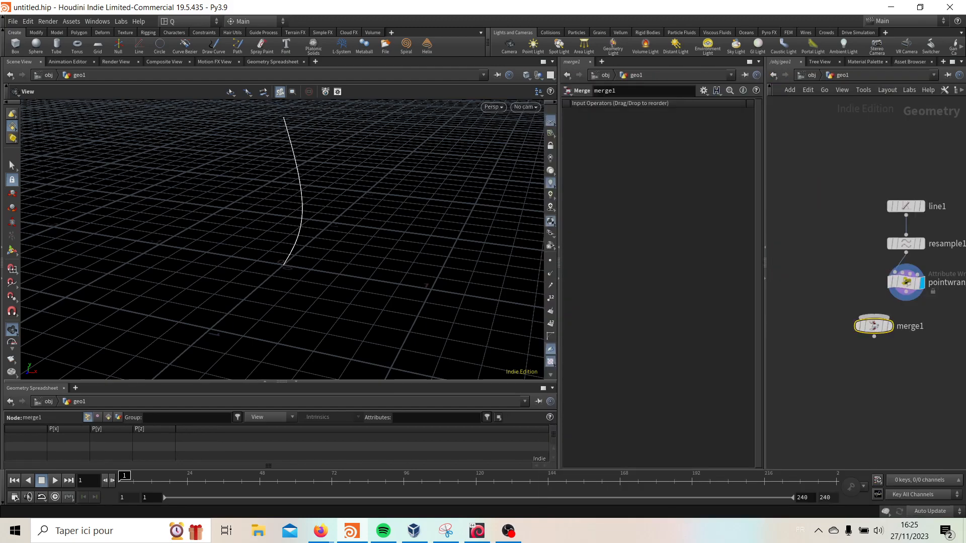
{"action": "left_click_drag", "start_coordinate": [907, 256], "coordinate": [875, 317]}
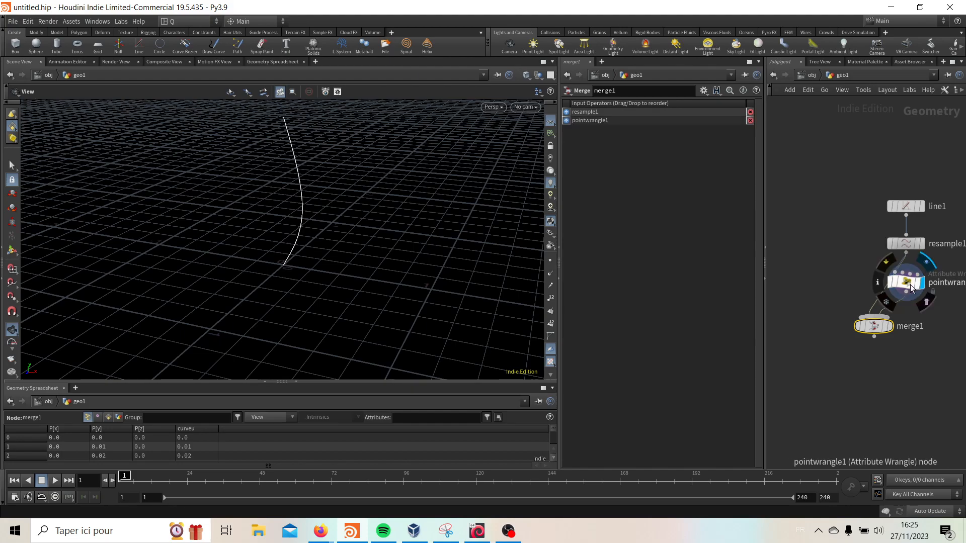
Add a Skin node after the Merge node and display it to surface the two curves.
{"action": "key", "text": "Tab"}
{"action": "type", "text": "skin"}
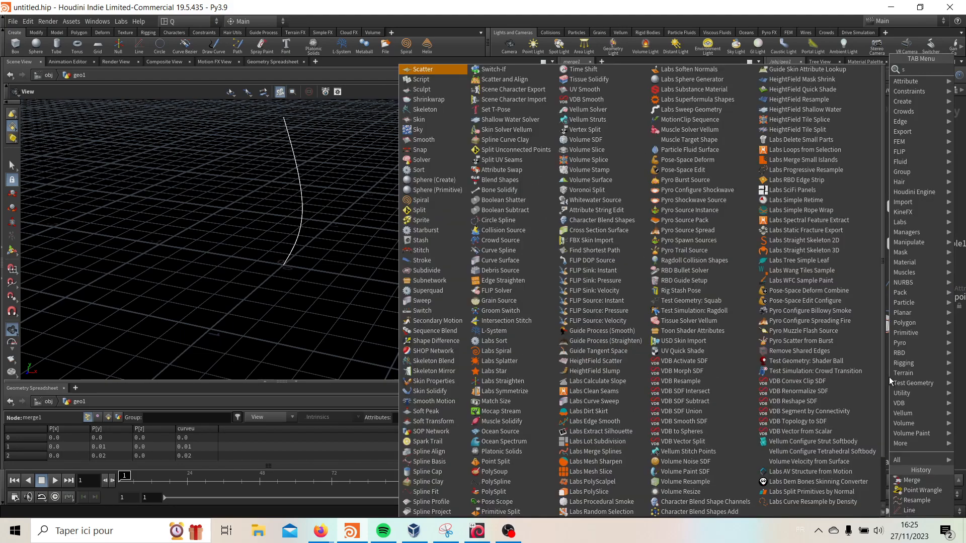
{"action": "key", "text": "Return"}
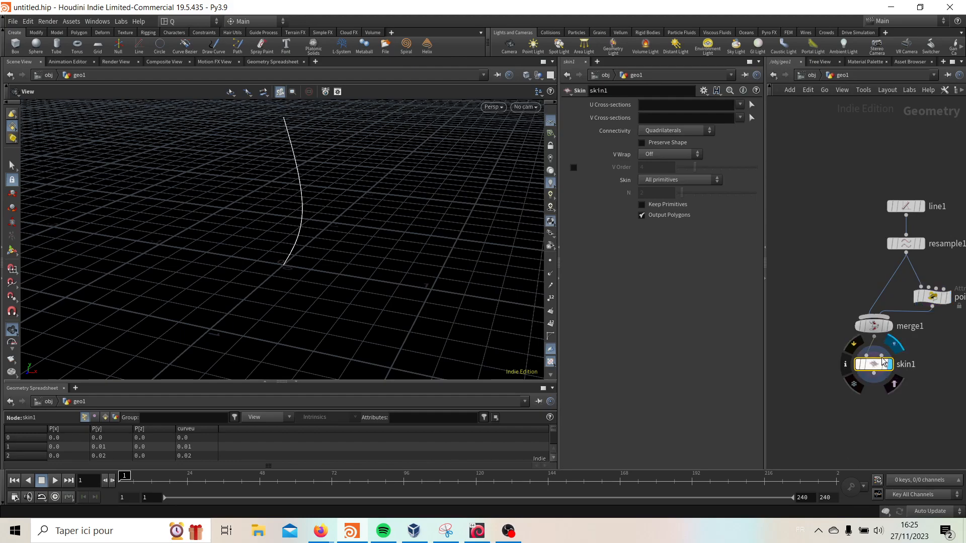
{"action": "left_click", "coordinate": [892, 373]}
{"action": "left_click_drag", "start_coordinate": [386, 285], "coordinate": [379, 229]}
Add a Mirror node after the Skin node and display it to complete the leaf shape.
{"action": "key", "text": "Tab"}
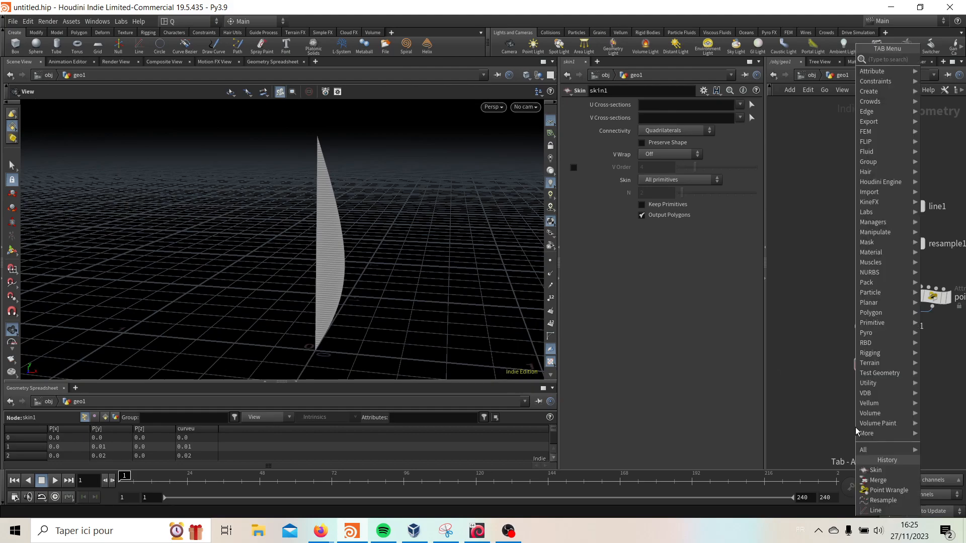
{"action": "type", "text": "mirror"}
{"action": "key", "text": "Return"}
{"action": "middle_click_drag", "start_coordinate": [929, 369], "coordinate": [854, 326]}
{"action": "scroll", "coordinate": [850, 304], "scroll_direction": "down", "scroll_amount": 2}
{"action": "scroll", "coordinate": [840, 255], "scroll_direction": "up", "scroll_amount": 2}
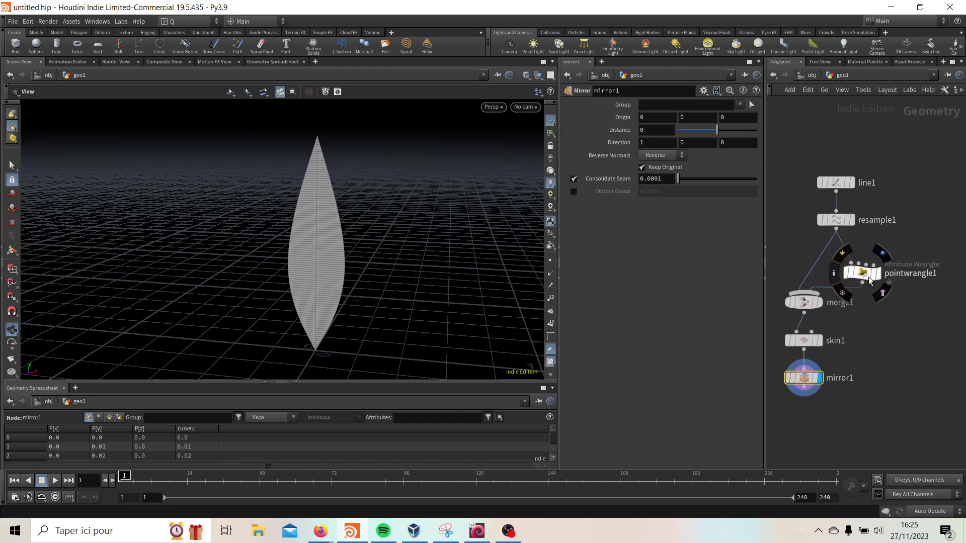
Widen the parameter area for the point wrangle and insert two blank lines above its existing code.
{"action": "left_click", "coordinate": [865, 278]}
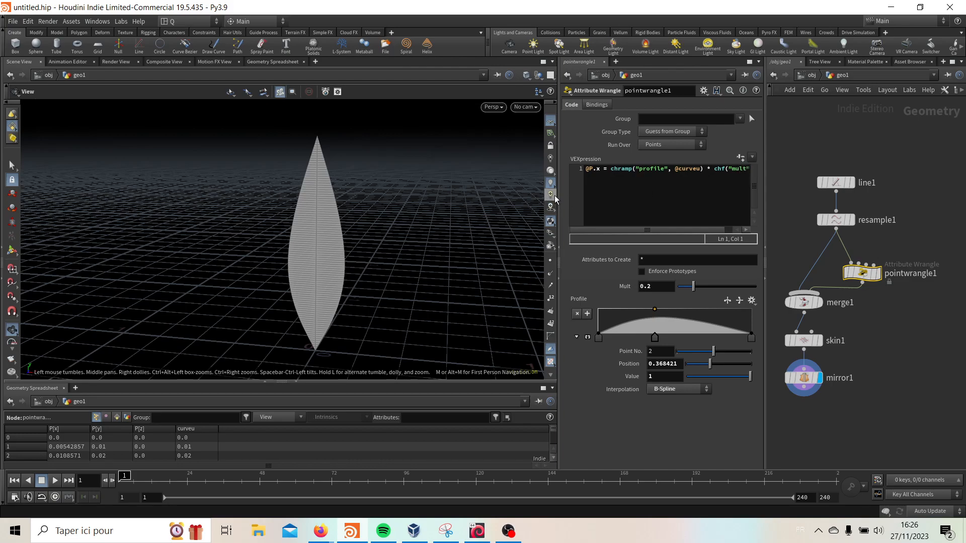
{"action": "left_click_drag", "start_coordinate": [558, 199], "coordinate": [441, 199]}
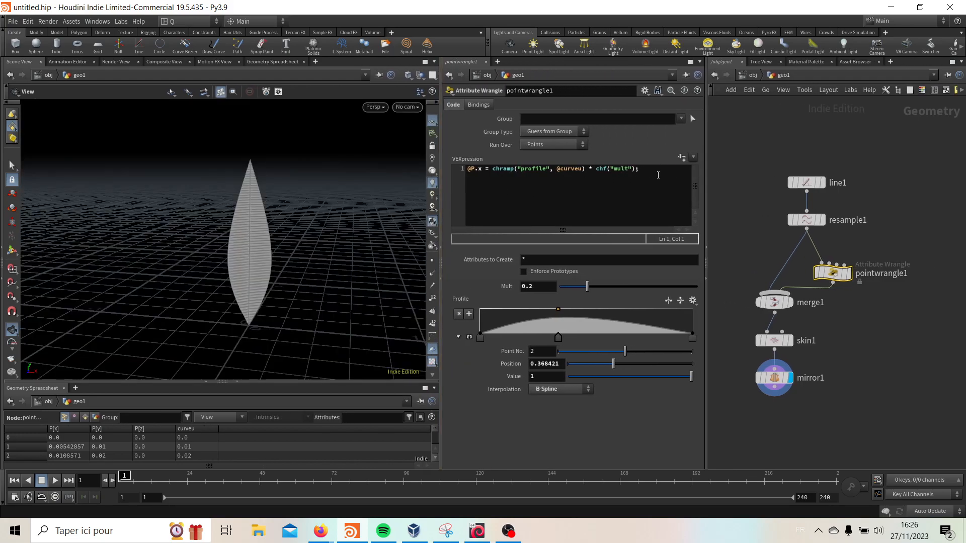
{"action": "left_click", "coordinate": [467, 169]}
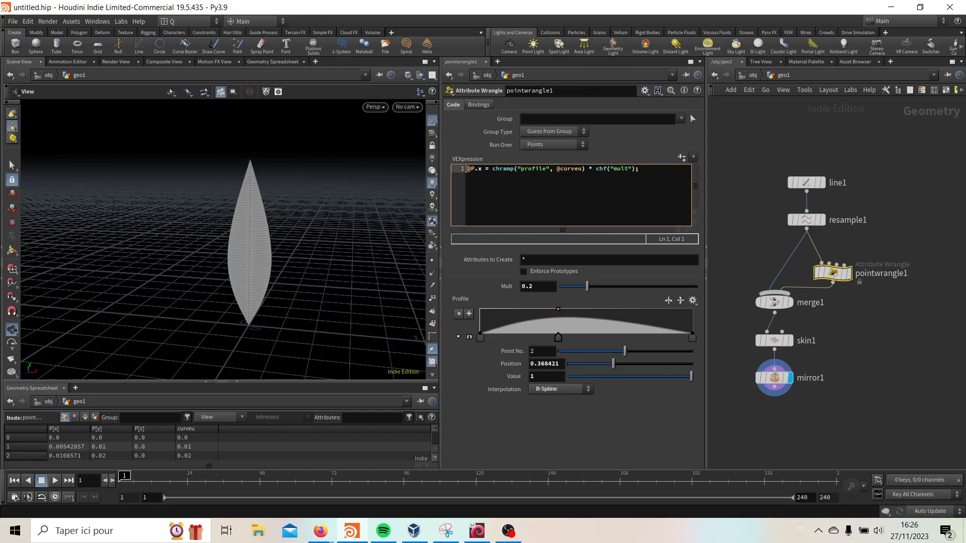
{"action": "key", "text": "Return"}
{"action": "key", "text": "Return"}
{"action": "key", "text": "Up"}
{"action": "key", "text": "Up"}
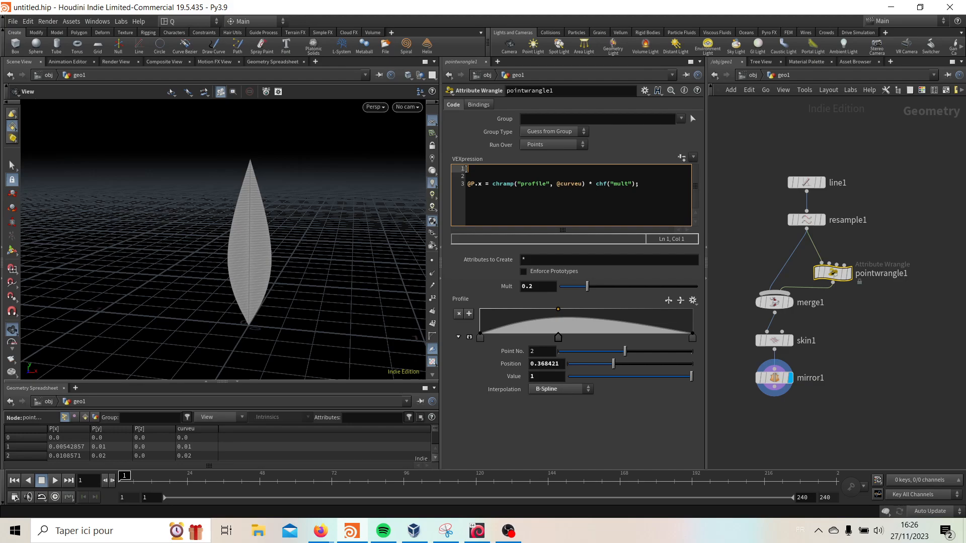
Declare the variable float F = chf("frequency"); on the first line of the point wrangle's code.
{"action": "type", "text": "float "}
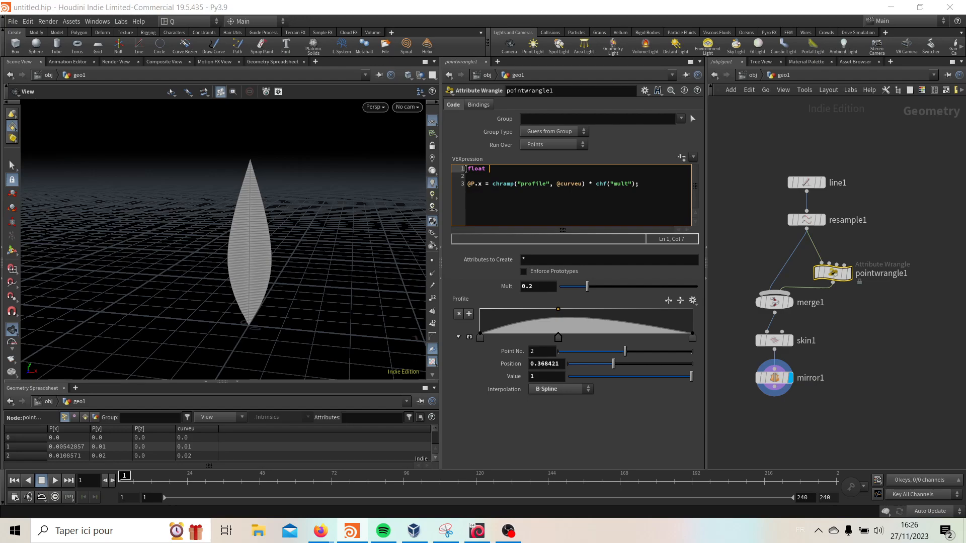
{"action": "type", "text": "F"}
{"action": "type", "text": " = chf(\""}
{"action": "type", "text": "fer"}
{"action": "key", "text": "BackSpace"}
{"action": "key", "text": "BackSpace"}
{"action": "type", "text": "requency\");"}
{"action": "key", "text": "Return"}
{"action": "key", "text": "Delete"}
{"action": "type", "text": "float sin = "}
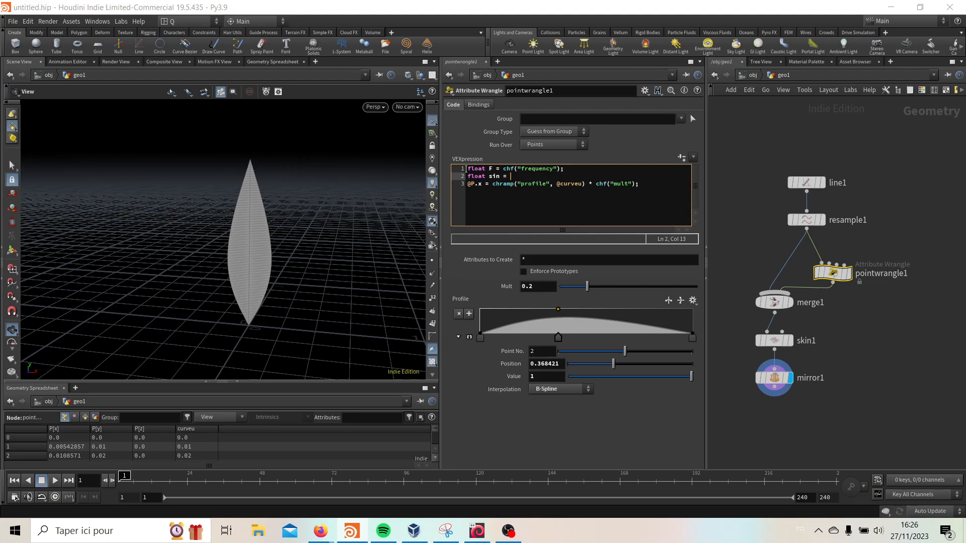
{"action": "type", "text": "sin("}
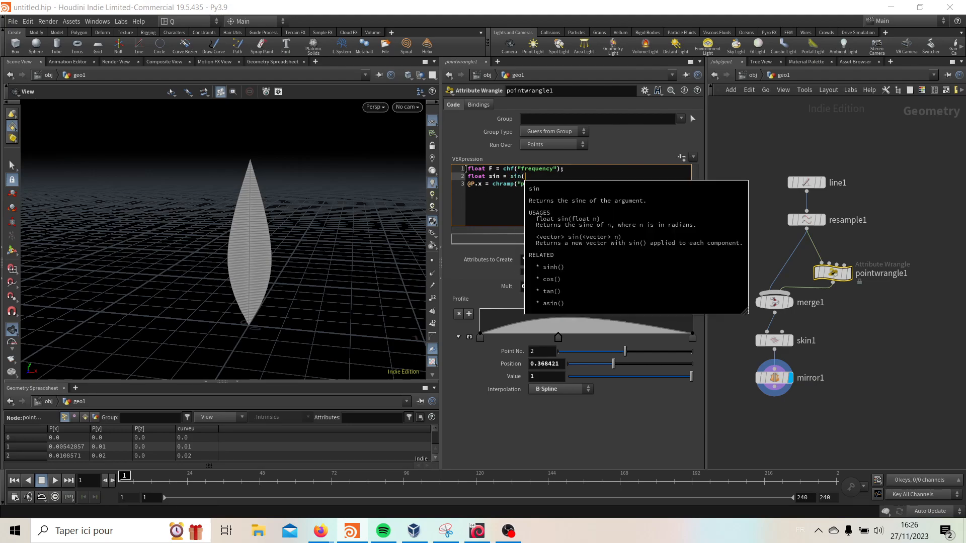
{"action": "type", "text": "@cruve"}
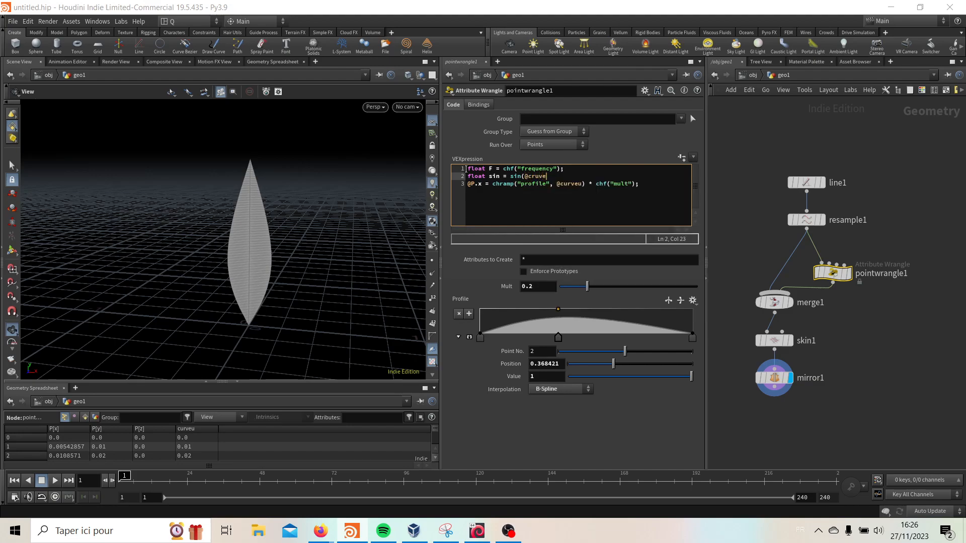
{"action": "key", "text": "BackSpace"}
{"action": "key", "text": "BackSpace"}
{"action": "key", "text": "BackSpace"}
{"action": "type", "text": "urveu"}
{"action": "type", "text": ";"}
{"action": "key", "text": "Return"}
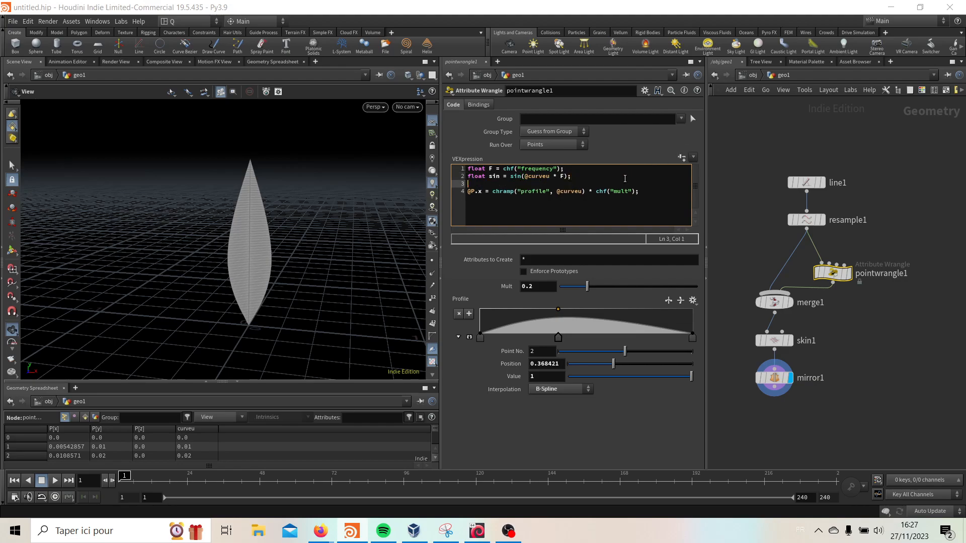
Declare float bias = fit(sin,-1,1,0.25,1); on the third line and multiply the @P.x expression by bias.
{"action": "type", "text": "float bias = fit(sin"}
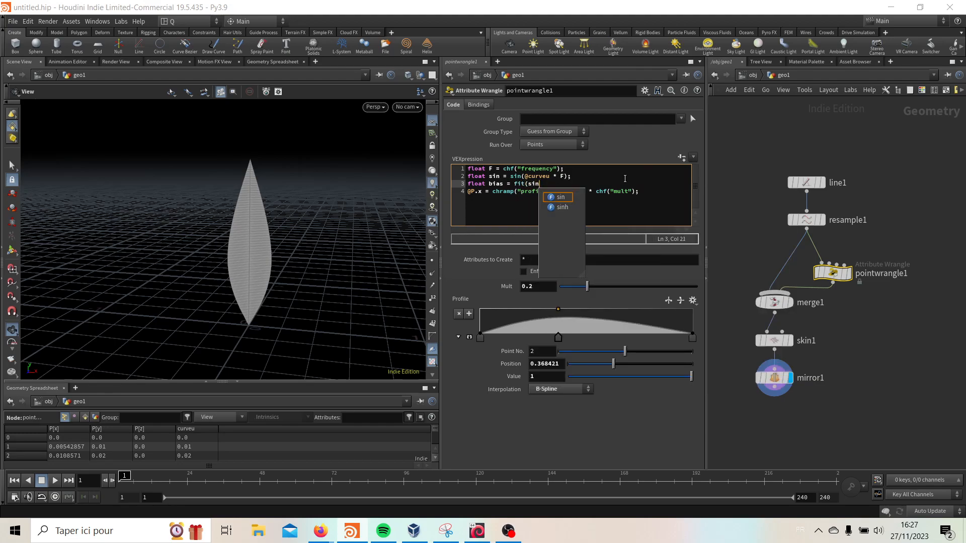
{"action": "type", "text": ",-1,1,"}
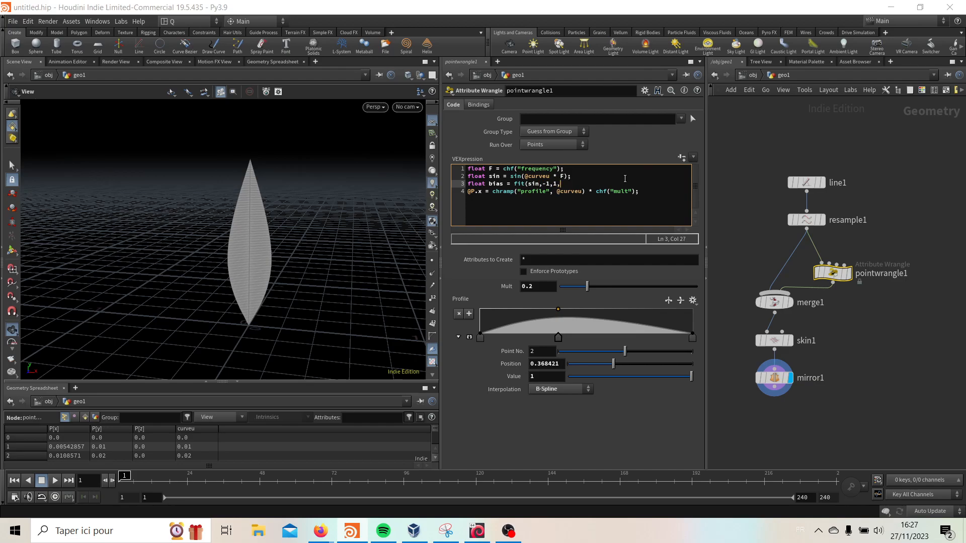
{"action": "type", "text": "0.25"}
{"action": "left_click", "coordinate": [635, 194]}
{"action": "type", "text": "* bia"}
{"action": "left_click", "coordinate": [760, 196]}
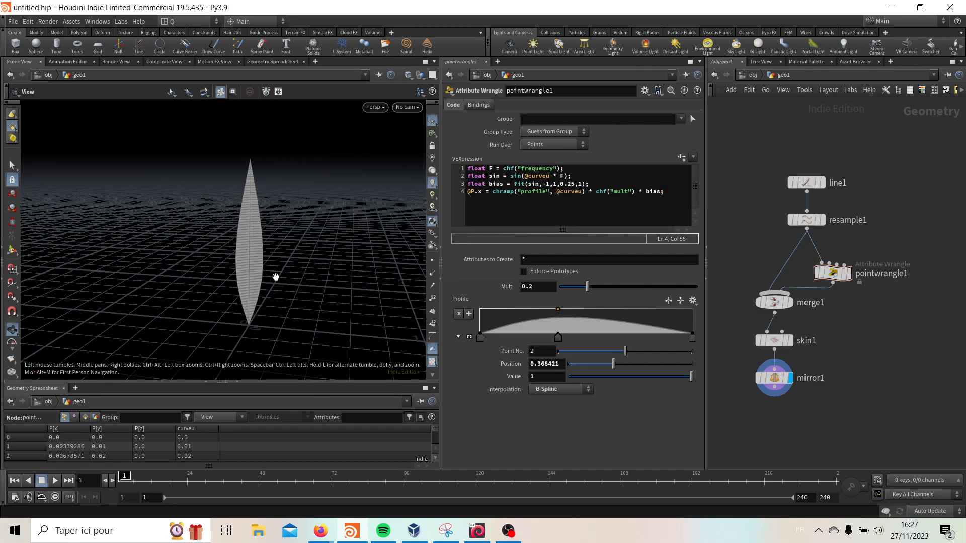
Create the wrangle's missing frequency parameter from the code and set Frequency to 68.5.
{"action": "left_click", "coordinate": [683, 158]}
{"action": "middle_click_drag", "start_coordinate": [547, 404], "coordinate": [827, 394]}
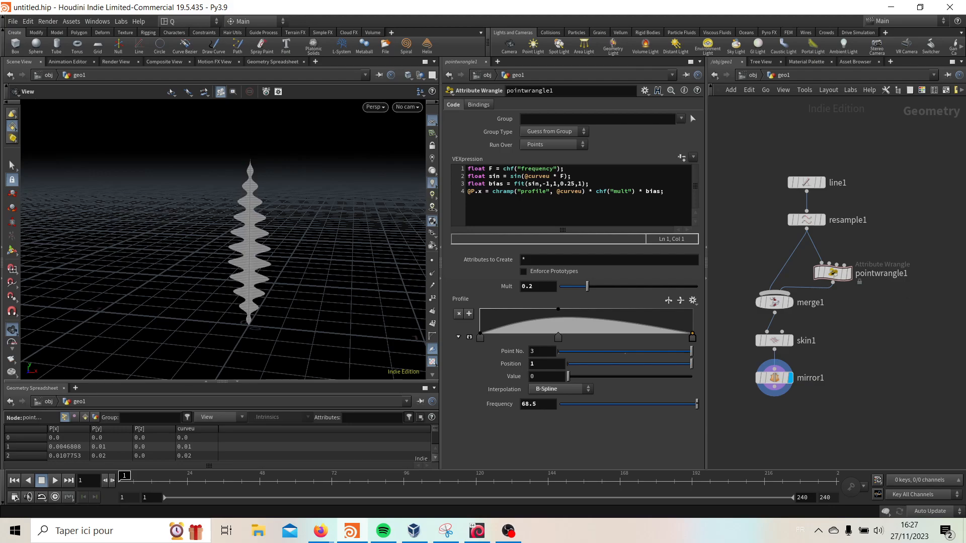
{"action": "left_click_drag", "start_coordinate": [285, 236], "coordinate": [275, 261]}
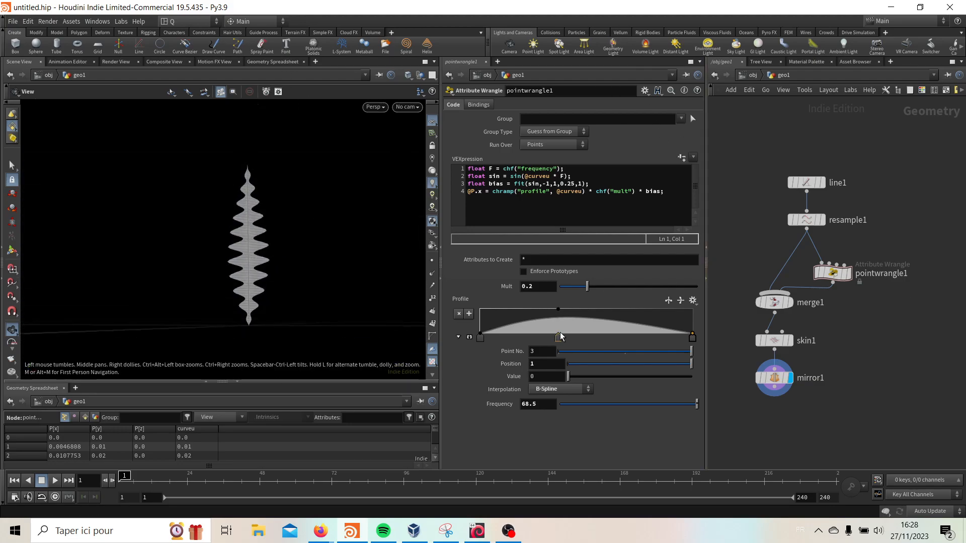
Set the output minimum of the bias fit() call to 0.5 and view the leaf's wavy edge up close.
{"action": "double_click", "coordinate": [572, 184]}
{"action": "type", "text": "5"}
{"action": "type", "text": "5"}
{"action": "left_click", "coordinate": [889, 355]}
{"action": "left_click_drag", "start_coordinate": [330, 239], "coordinate": [316, 285]}
{"action": "scroll", "coordinate": [257, 330], "scroll_direction": "up", "scroll_amount": 3}
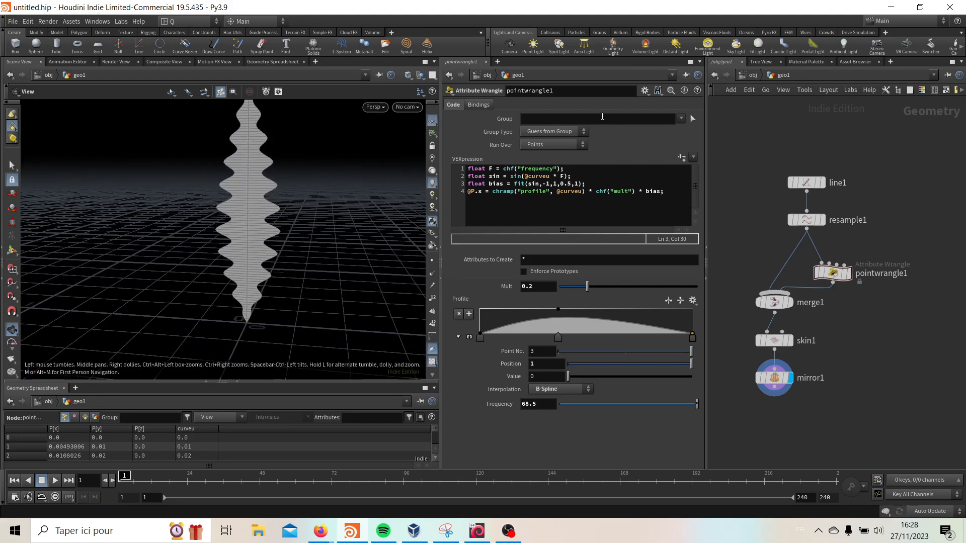
{"action": "left_click_drag", "start_coordinate": [312, 152], "coordinate": [220, 227]}
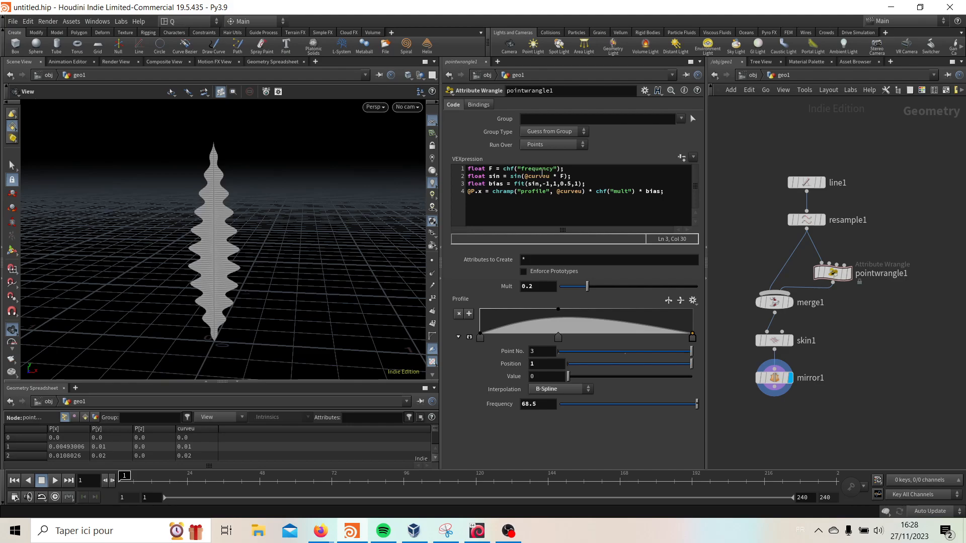
{"action": "left_click", "coordinate": [565, 177]}
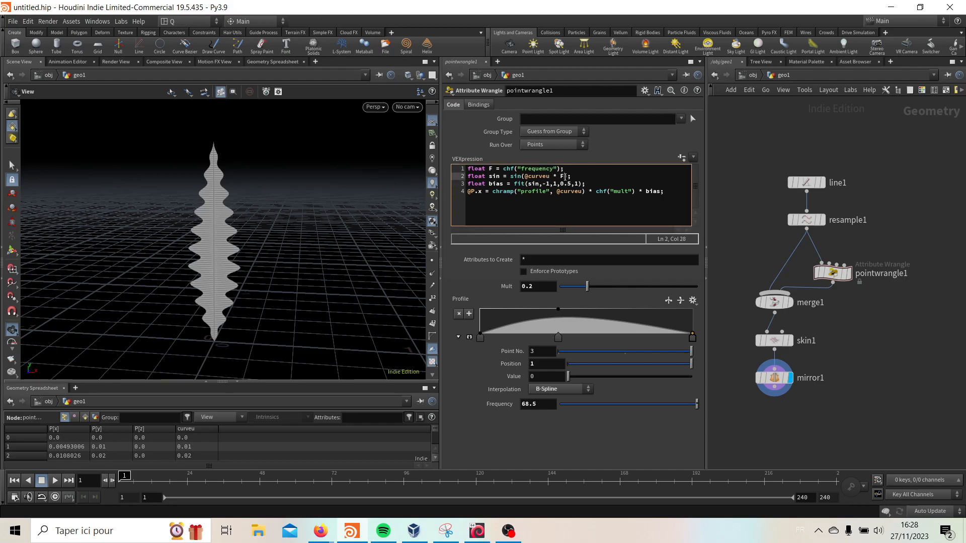
{"action": "type", "text": "* @"}
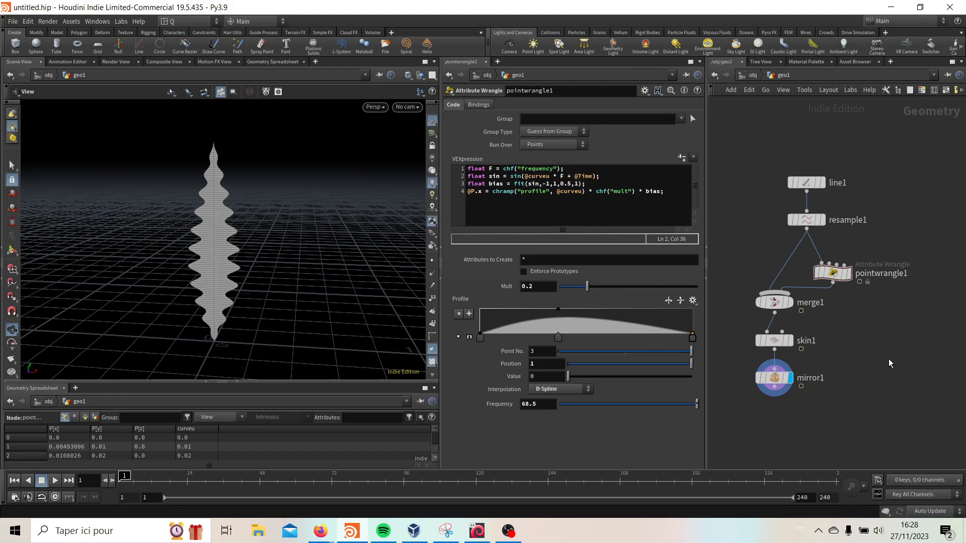
{"action": "left_click", "coordinate": [55, 480]}
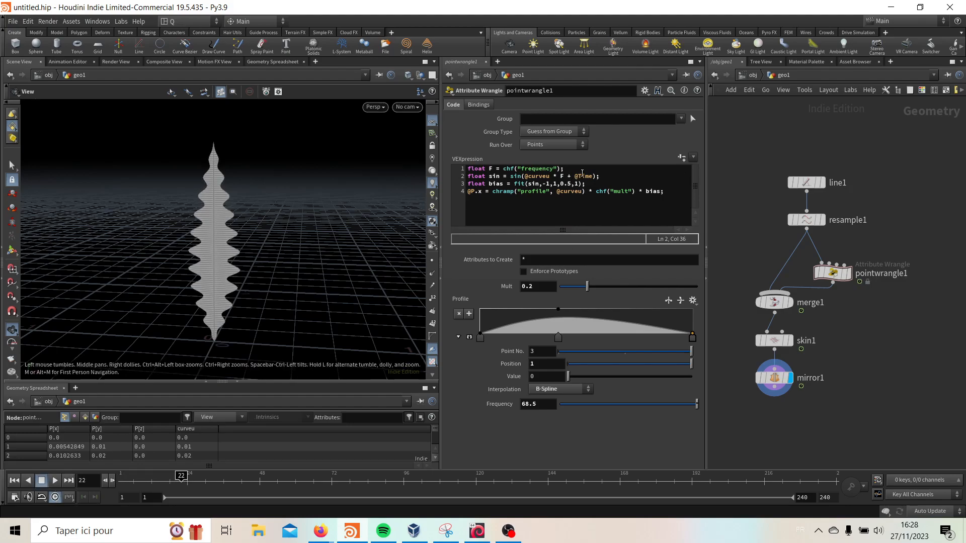
{"action": "left_click", "coordinate": [593, 177]}
{"action": "type", "text": "*10"}
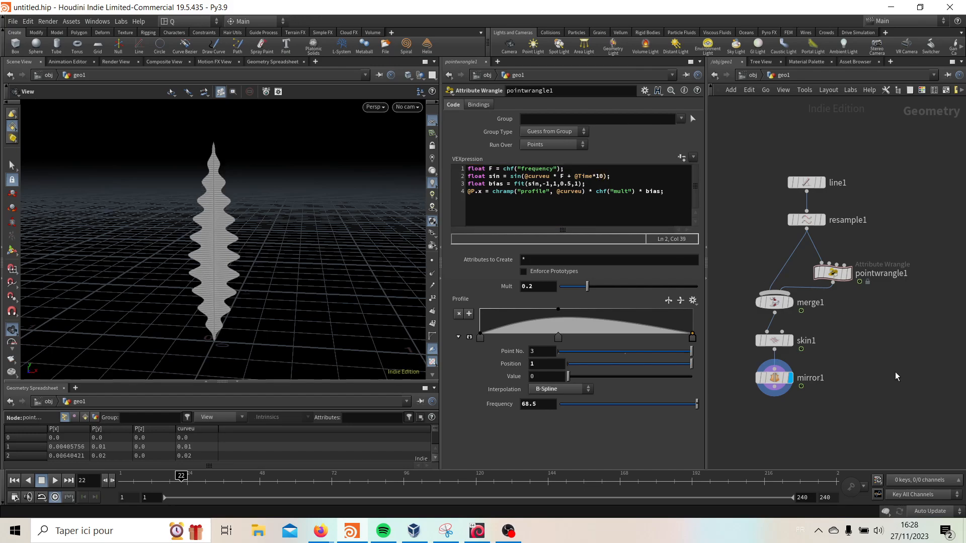
{"action": "left_click", "coordinate": [54, 481]}
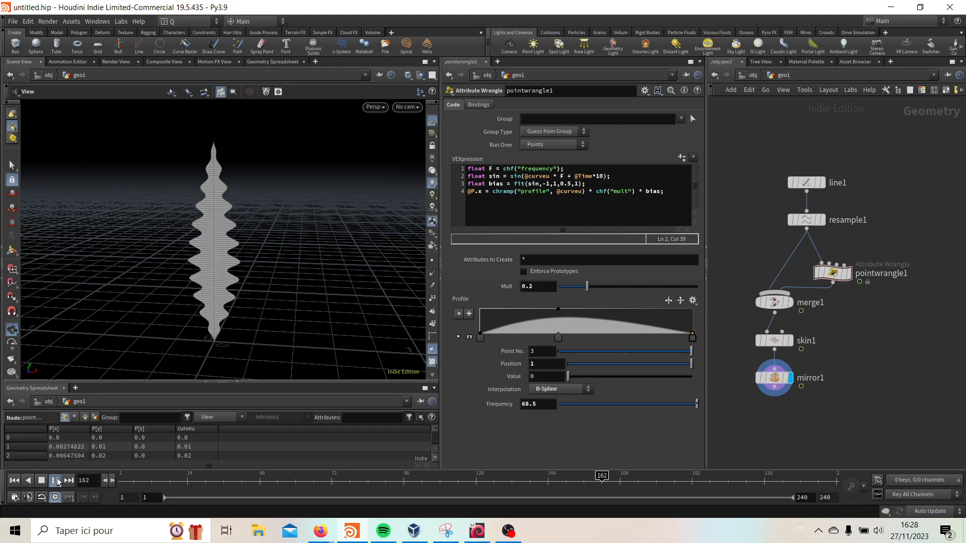
{"action": "left_click", "coordinate": [56, 480]}
{"action": "left_click", "coordinate": [604, 176]}
{"action": "key", "text": "BackSpace"}
{"action": "key", "text": "BackSpace"}
{"action": "key", "text": "BackSpace"}
{"action": "key", "text": "BackSpace"}
{"action": "key", "text": "BackSpace"}
{"action": "key", "text": "BackSpace"}
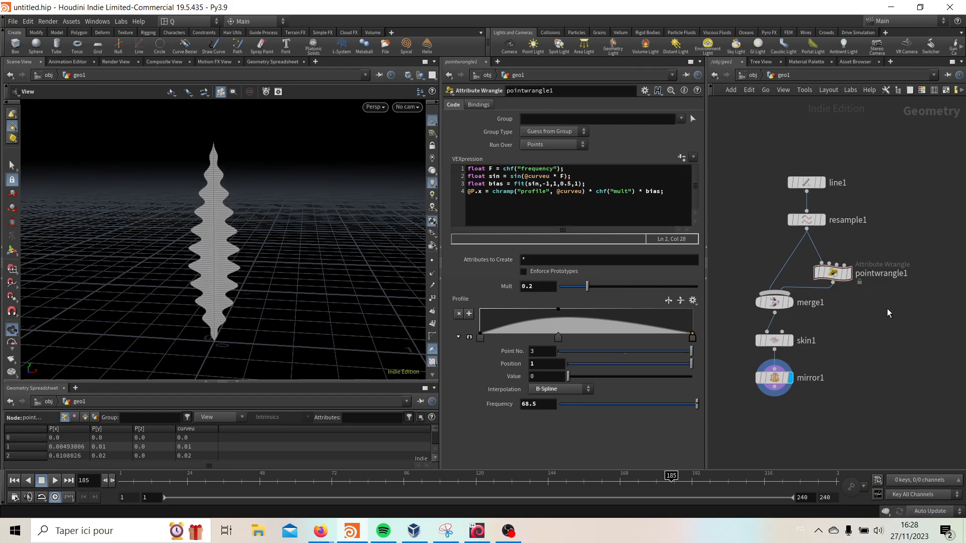
Add a Null node connected below the Mirror node as the end of the leaf network.
{"action": "middle_click_drag", "start_coordinate": [891, 402], "coordinate": [863, 321]}
{"action": "scroll", "coordinate": [853, 309], "scroll_direction": "down", "scroll_amount": 2}
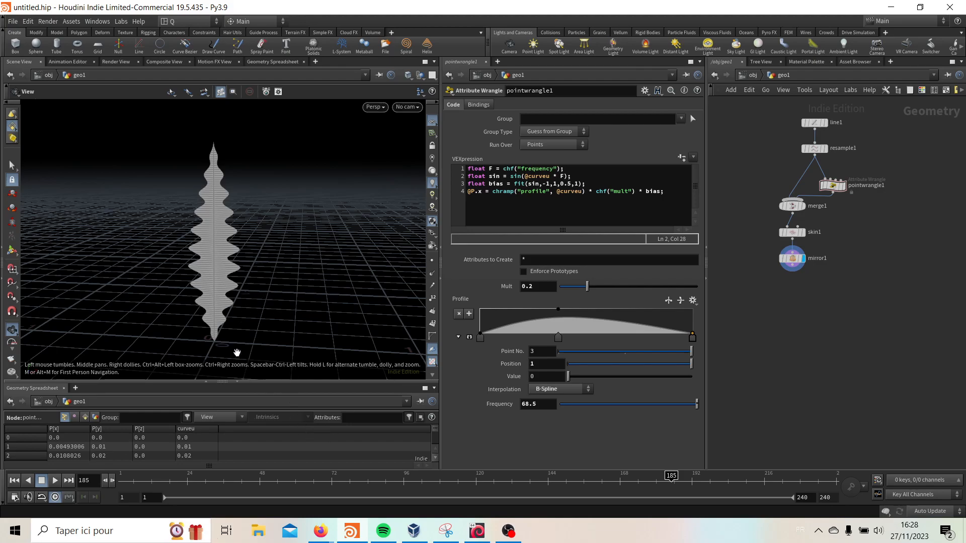
{"action": "left_click_drag", "start_coordinate": [234, 270], "coordinate": [215, 215]}
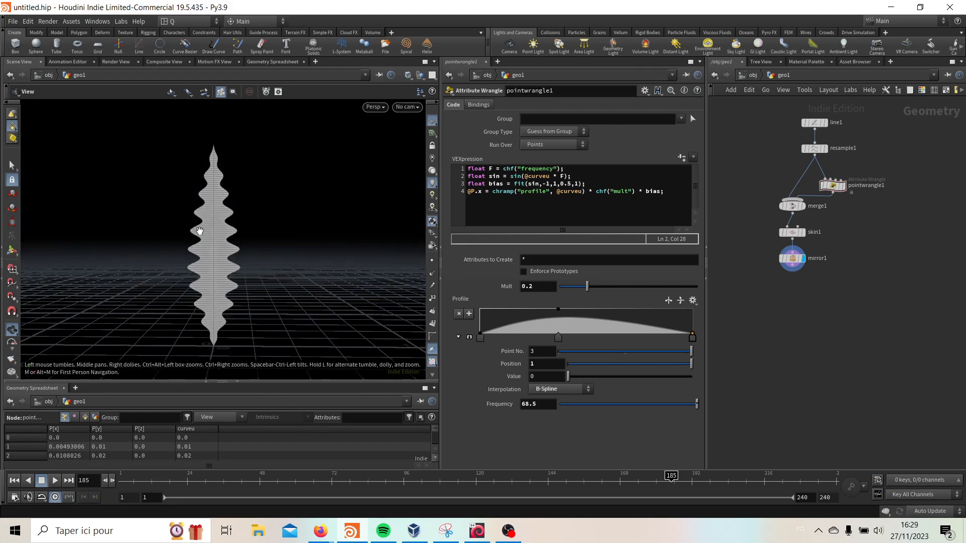
{"action": "mouse_move", "coordinate": [778, 321]}
{"action": "middle_mouse_down"}
{"action": "mouse_move", "coordinate": [797, 315]}
{"action": "mouse_move", "coordinate": [789, 336]}
{"action": "mouse_move", "coordinate": [783, 316]}
{"action": "middle_mouse_up"}
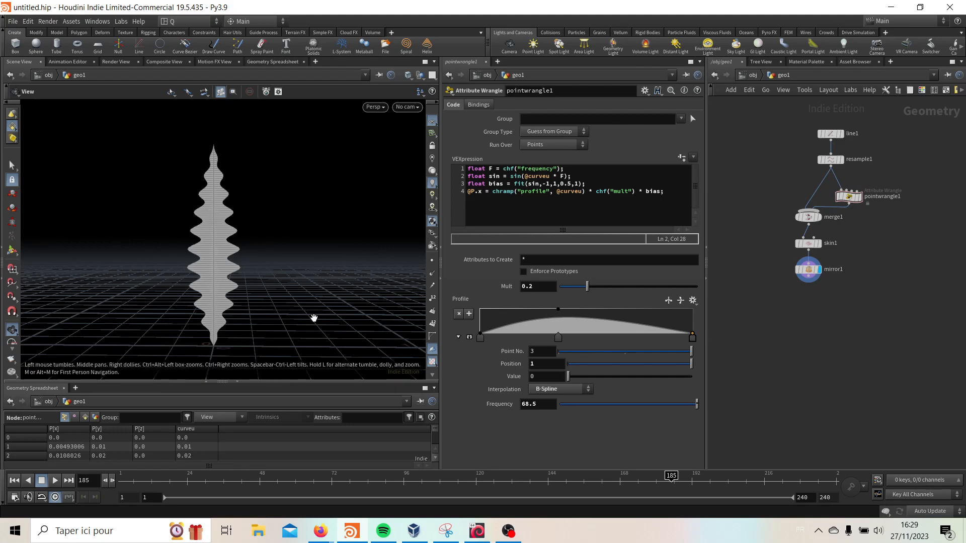
{"action": "middle_click_drag", "start_coordinate": [855, 316], "coordinate": [820, 346]}
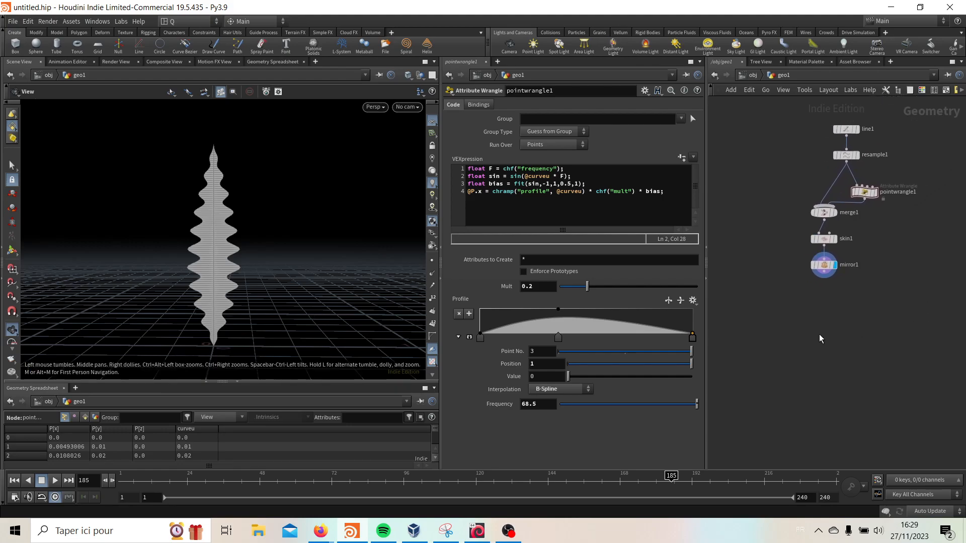
{"action": "key", "text": "Tab"}
{"action": "type", "text": "null"}
{"action": "key", "text": "Return"}
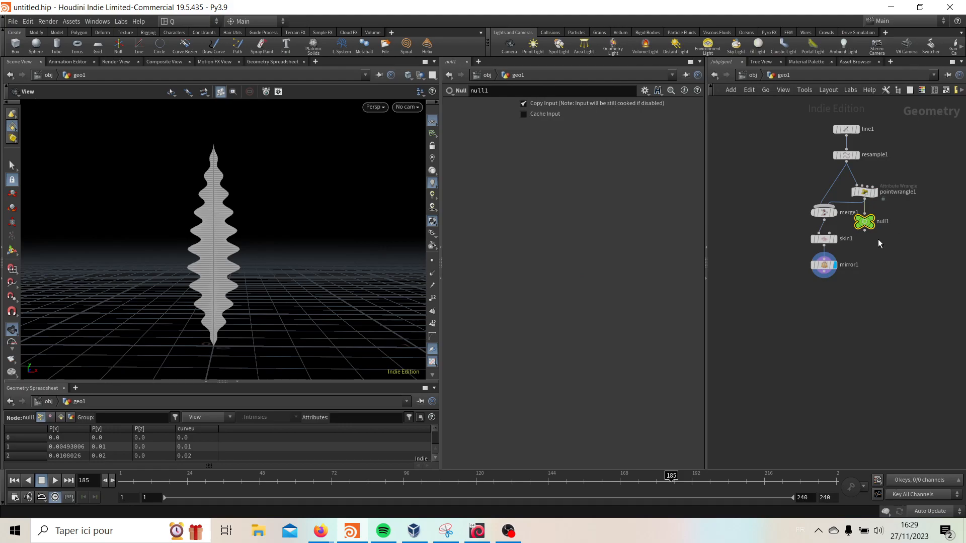
{"action": "left_click", "coordinate": [829, 303]}
Rename the Null node as OUT_leaf.
{"action": "double_click", "coordinate": [855, 299]}
{"action": "type", "text": "OUT_leav"}
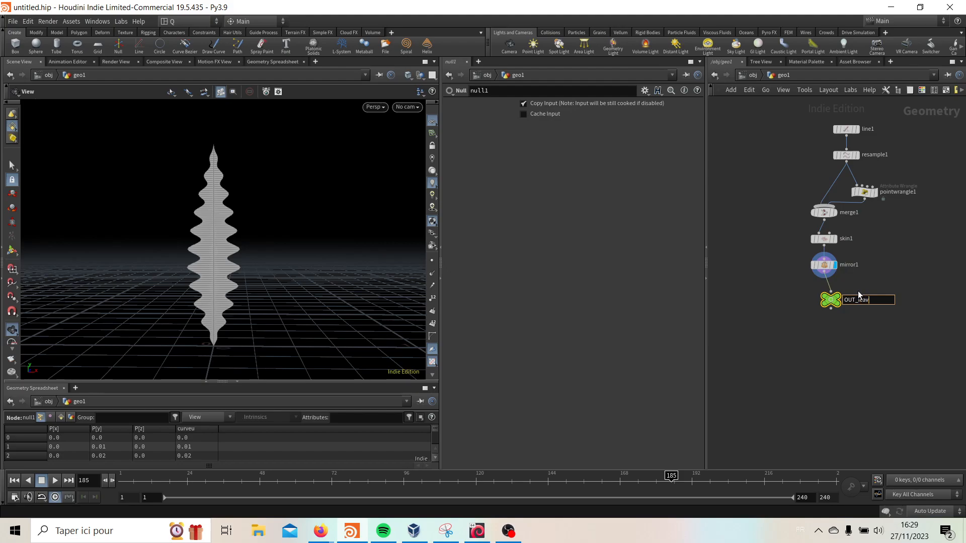
{"action": "type", "text": "e"}
{"action": "key", "text": "BackSpace"}
{"action": "key", "text": "BackSpace"}
{"action": "key", "text": "BackSpace"}
{"action": "type", "text": "f"}
{"action": "key", "text": "Return"}
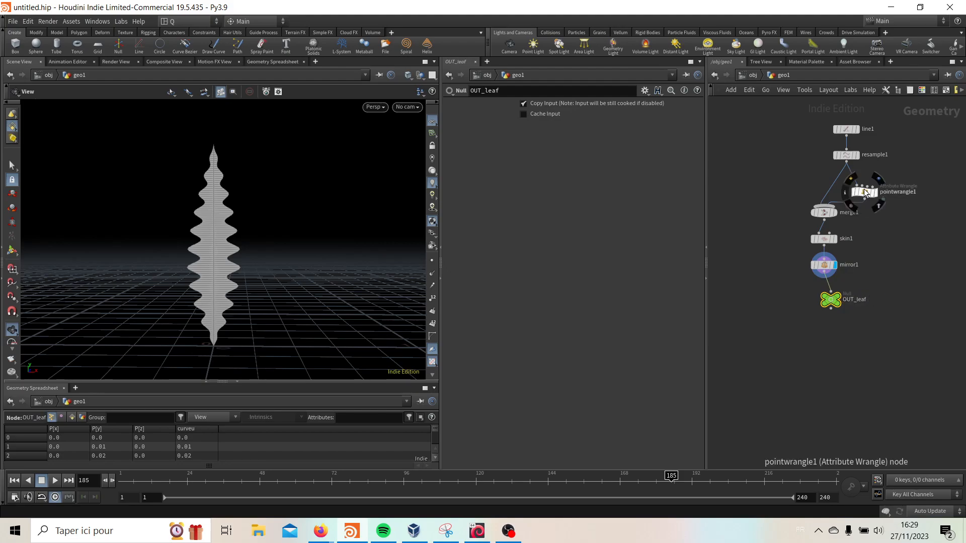
Set the point wrangle's Mult parameter to 0.6 to widen the leaf.
{"action": "left_click", "coordinate": [863, 191]}
{"action": "middle_click_drag", "start_coordinate": [542, 287], "coordinate": [654, 288]}
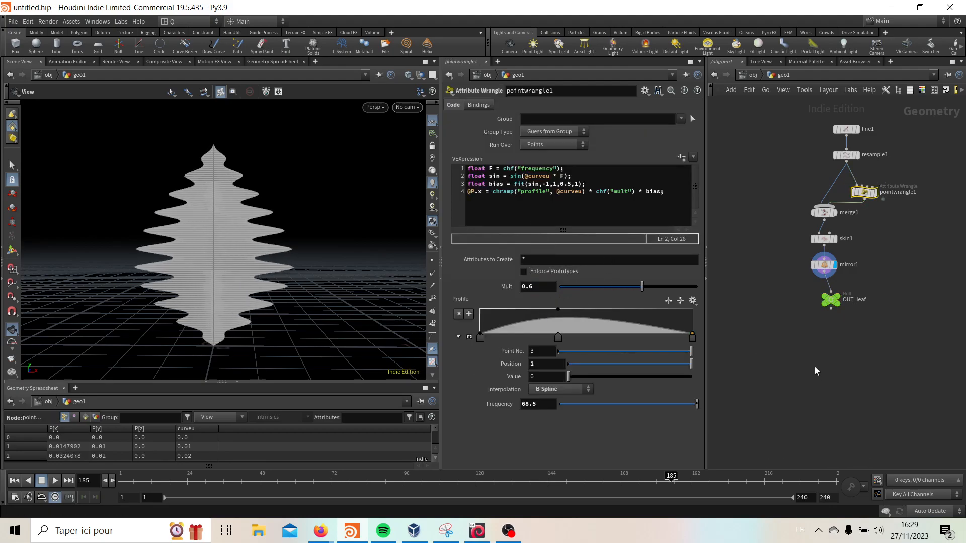
{"action": "left_click", "coordinate": [875, 415]}
Add a Scatter node below OUT_leaf, rewire its input to OUT_leaf and display it.
{"action": "middle_click_drag", "start_coordinate": [846, 374], "coordinate": [866, 332]}
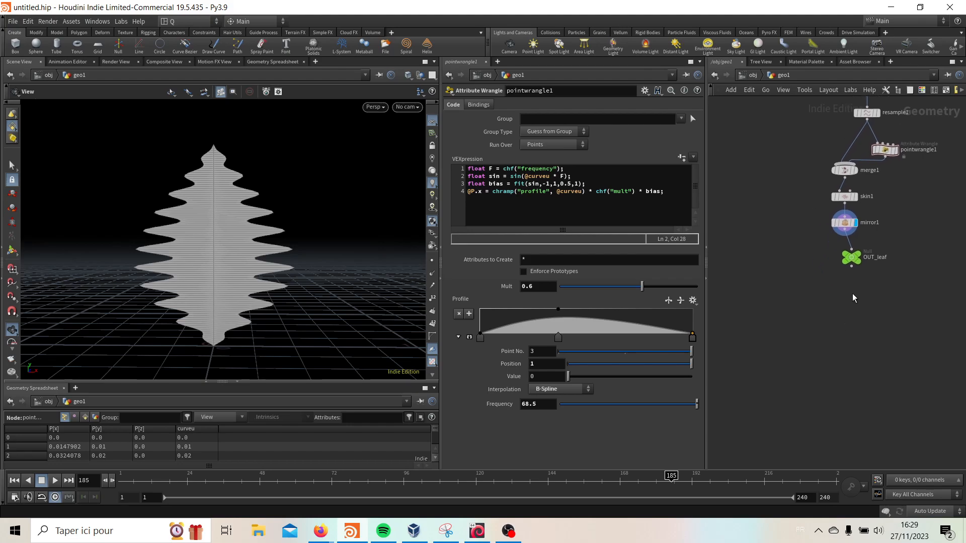
{"action": "key", "text": "Tab"}
{"action": "type", "text": "scatter"}
{"action": "key", "text": "Return"}
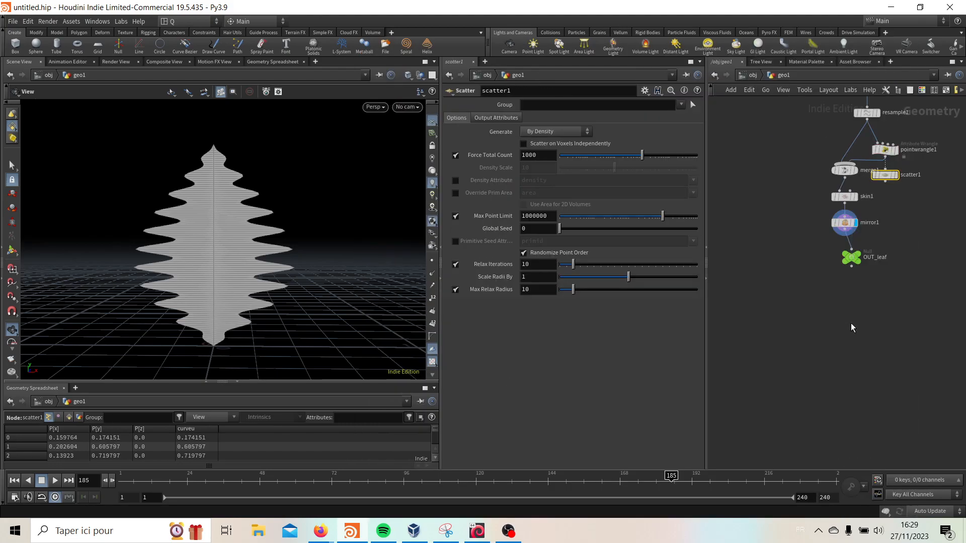
{"action": "left_click", "coordinate": [840, 345]}
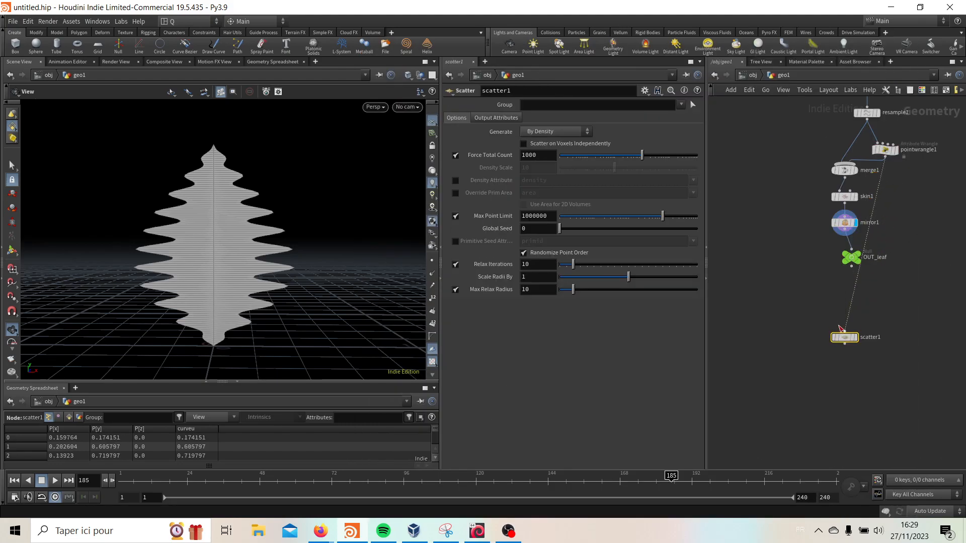
{"action": "left_click_drag", "start_coordinate": [840, 325], "coordinate": [852, 266]}
{"action": "left_click_drag", "start_coordinate": [844, 348], "coordinate": [857, 303]}
{"action": "left_click", "coordinate": [869, 292]}
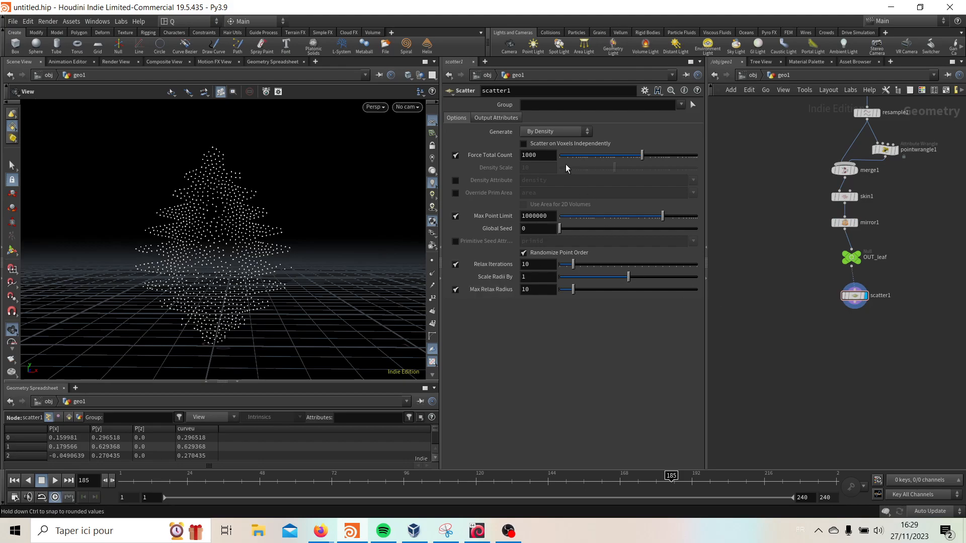
Set the Scatter node's Force Total Count to 100 and turn off Relax Iterations.
{"action": "left_click", "coordinate": [538, 156]}
{"action": "key", "text": "BackSpace"}
{"action": "key", "text": "Return"}
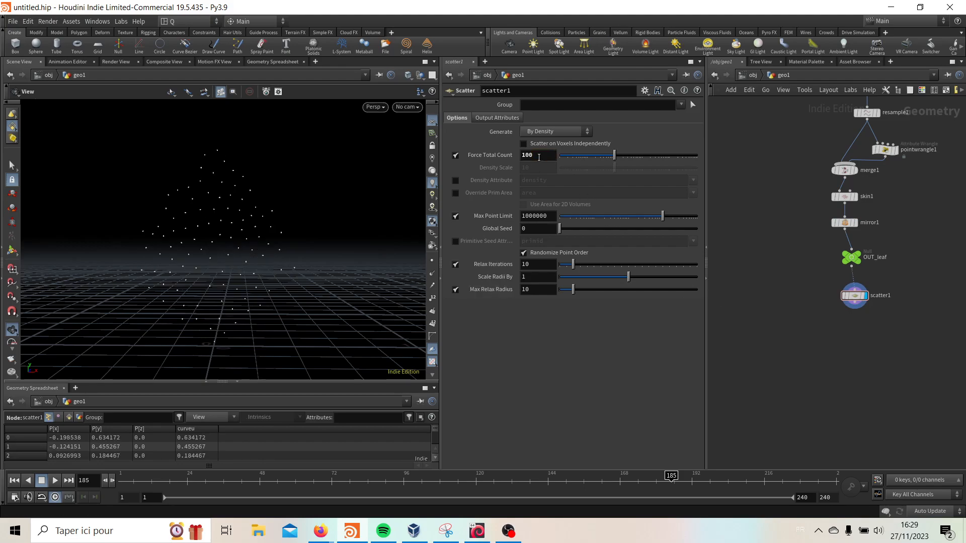
{"action": "left_click", "coordinate": [456, 266]}
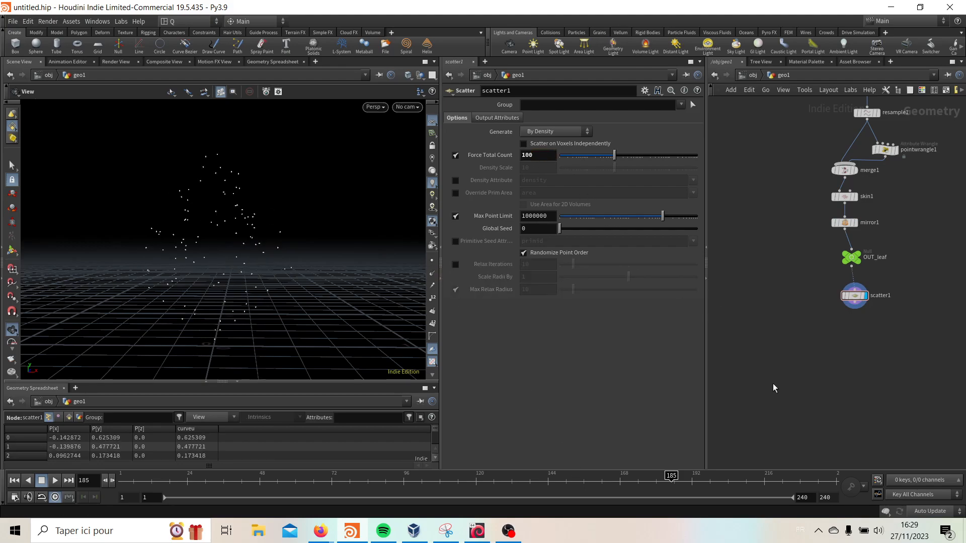
Insert a Normal node between OUT_leaf and the Scatter node.
{"action": "scroll", "coordinate": [765, 338], "scroll_direction": "down", "scroll_amount": 3}
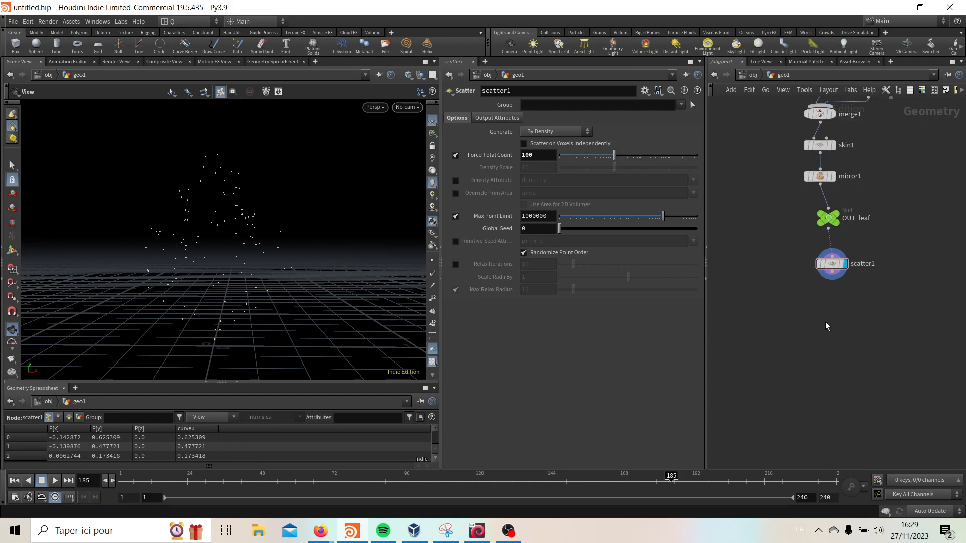
{"action": "key", "text": "Tab"}
{"action": "type", "text": "nor"}
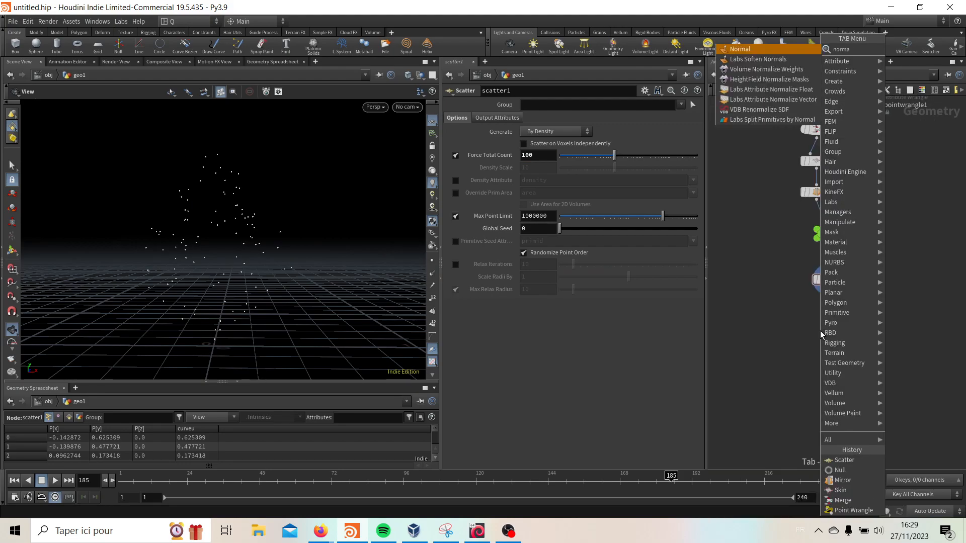
{"action": "key", "text": "Return"}
{"action": "left_click", "coordinate": [831, 265]}
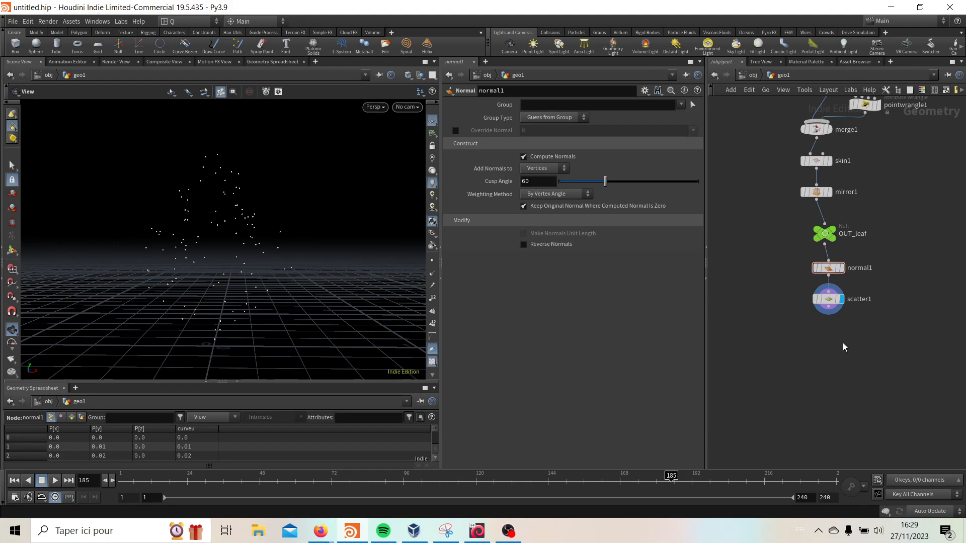
Add a Peak node below scatter1 and wire it to the Scatter node's output.
{"action": "key", "text": "Tab"}
{"action": "type", "text": "pea"}
{"action": "key", "text": "Return"}
{"action": "key", "text": "Return"}
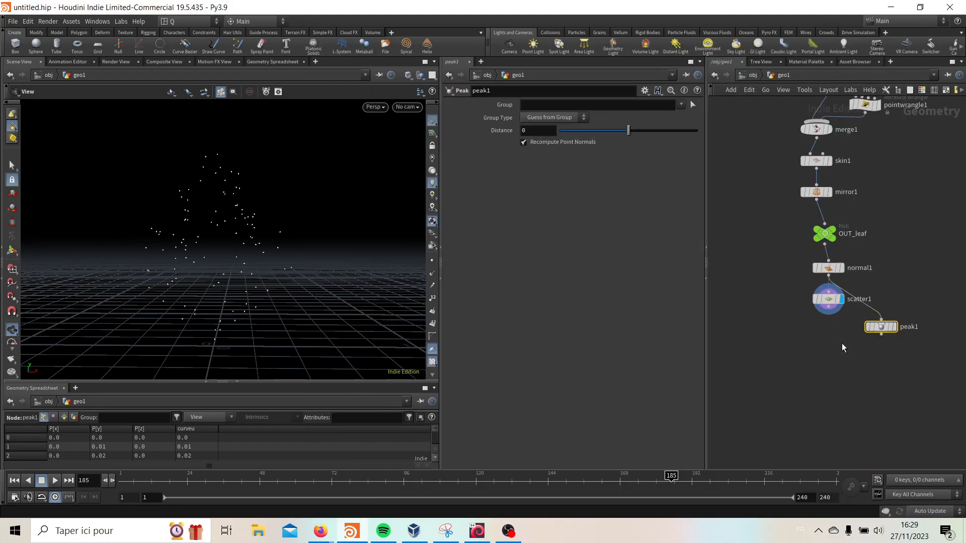
{"action": "left_click_drag", "start_coordinate": [881, 327], "coordinate": [836, 330]}
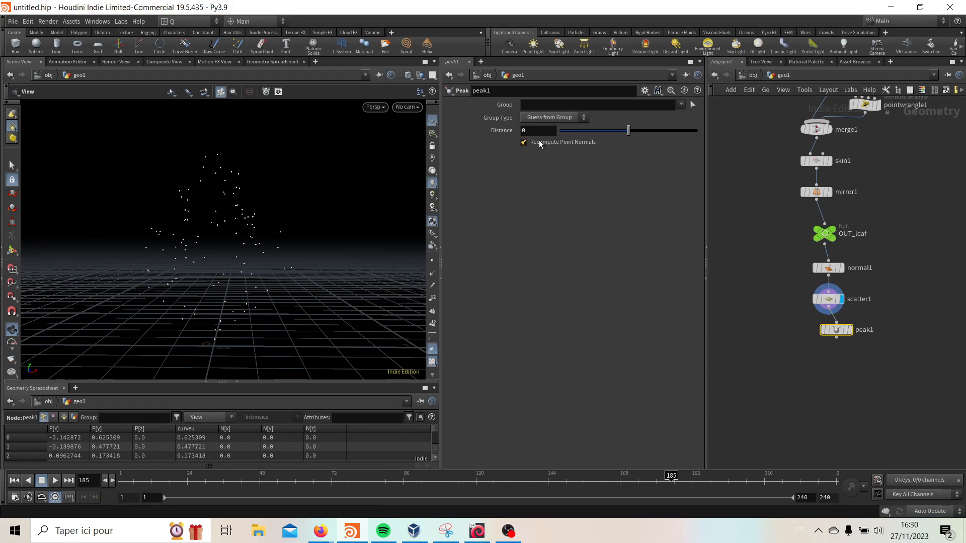
Set the Peak node's Distance to 0.05 and turn off Recompute Point Normals.
{"action": "left_click", "coordinate": [537, 132]}
{"action": "type", "text": ".05"}
{"action": "key", "text": "Return"}
{"action": "left_click", "coordinate": [536, 143]}
Add a separate Grid node beside the leaf chain, display it and set its Orientation to XY Plane.
{"action": "middle_click_drag", "start_coordinate": [802, 372], "coordinate": [841, 335]}
{"action": "left_click", "coordinate": [780, 297]}
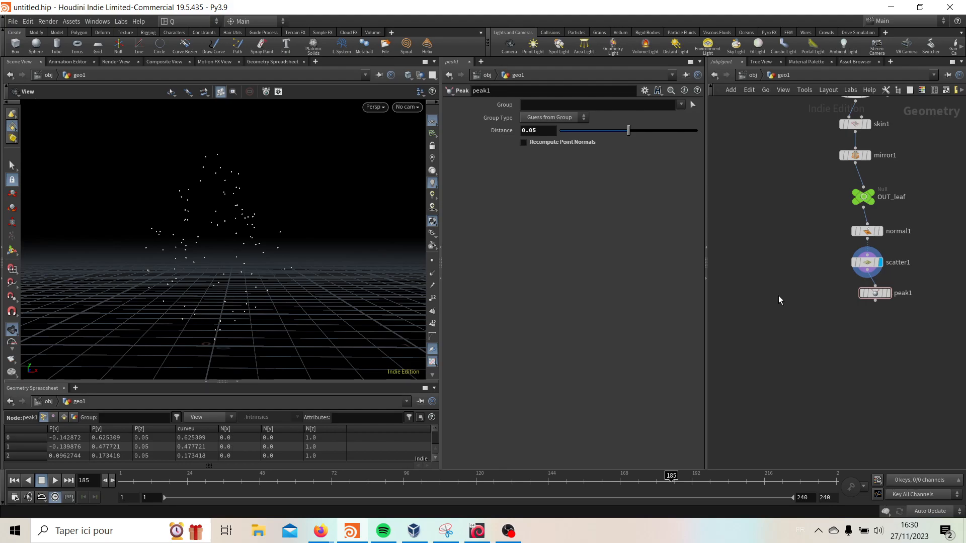
{"action": "key", "text": "Tab"}
{"action": "type", "text": "line"}
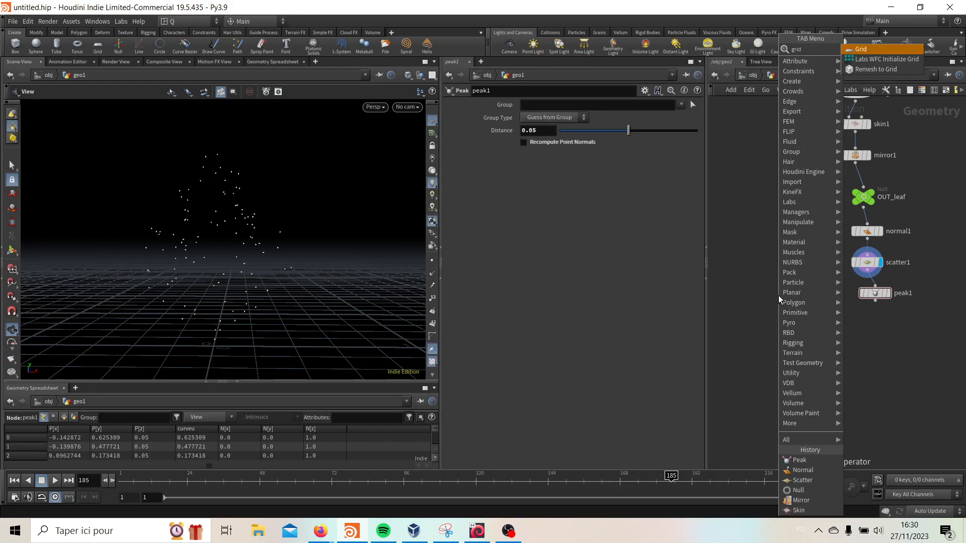
{"action": "key", "text": "Return"}
{"action": "left_click", "coordinate": [741, 296]}
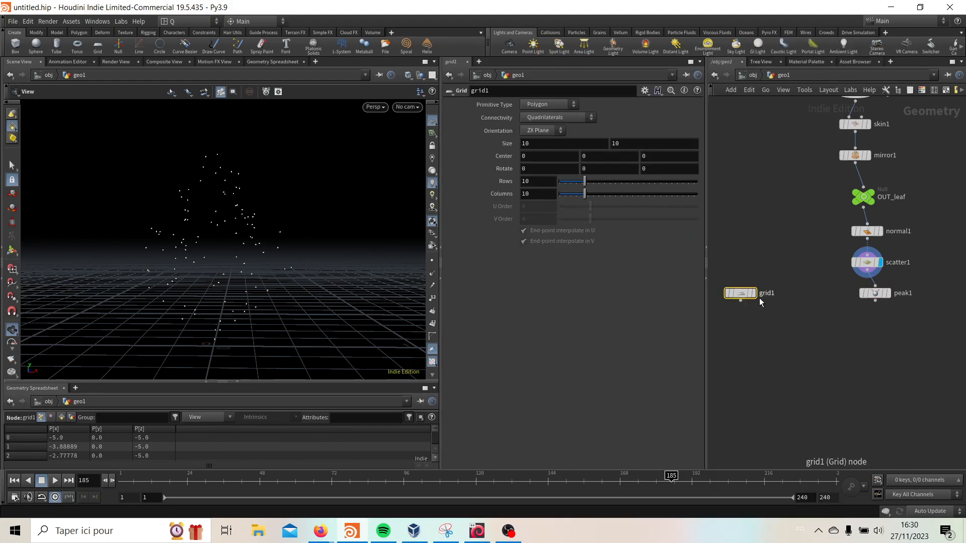
{"action": "left_click", "coordinate": [755, 296]}
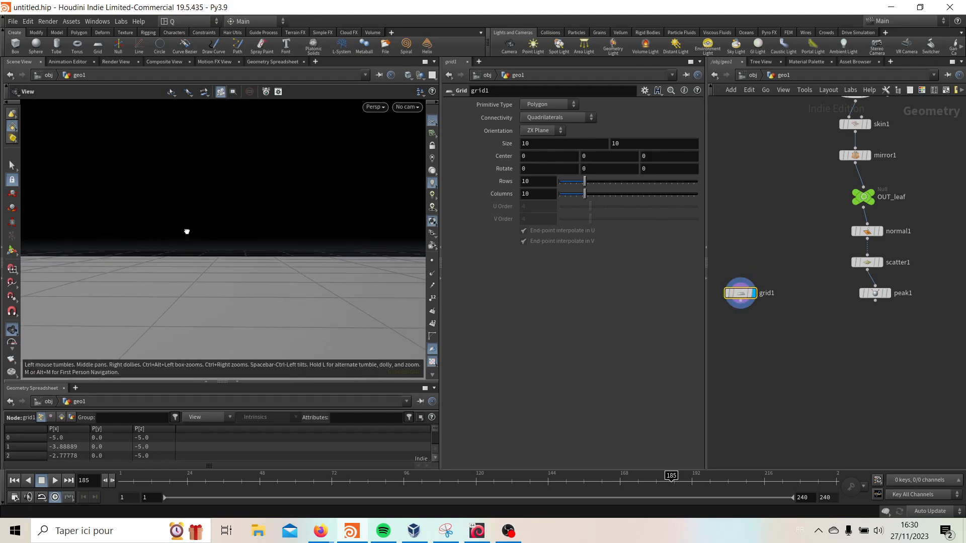
{"action": "left_click_drag", "start_coordinate": [186, 229], "coordinate": [207, 250]}
{"action": "left_click", "coordinate": [543, 131]}
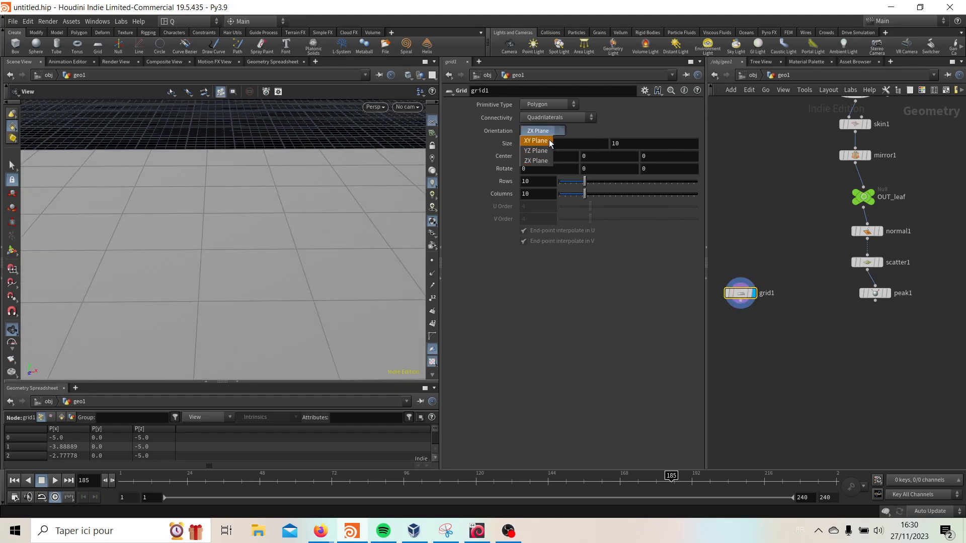
{"action": "scroll", "coordinate": [272, 186], "scroll_direction": "down", "scroll_amount": 6}
{"action": "left_click_drag", "start_coordinate": [274, 185], "coordinate": [246, 205]}
Set the grid's Size to 1 by 1.
{"action": "left_click", "coordinate": [527, 143]}
{"action": "left_click_drag", "start_coordinate": [527, 143], "coordinate": [434, 151]}
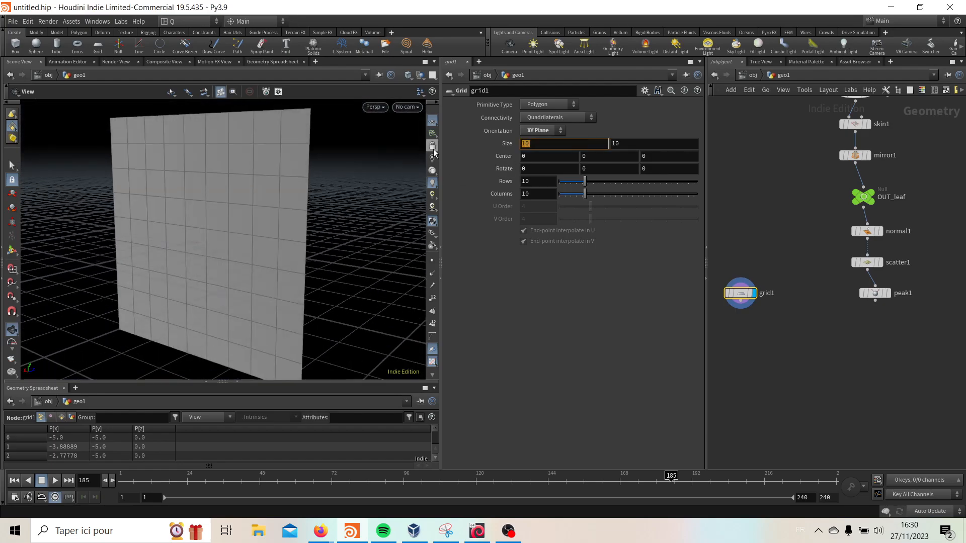
{"action": "type", "text": "3"}
{"action": "key", "text": "Tab"}
{"action": "type", "text": "3"}
{"action": "key", "text": "Return"}
{"action": "type", "text": "1"}
{"action": "key", "text": "Tab"}
{"action": "type", "text": "1"}
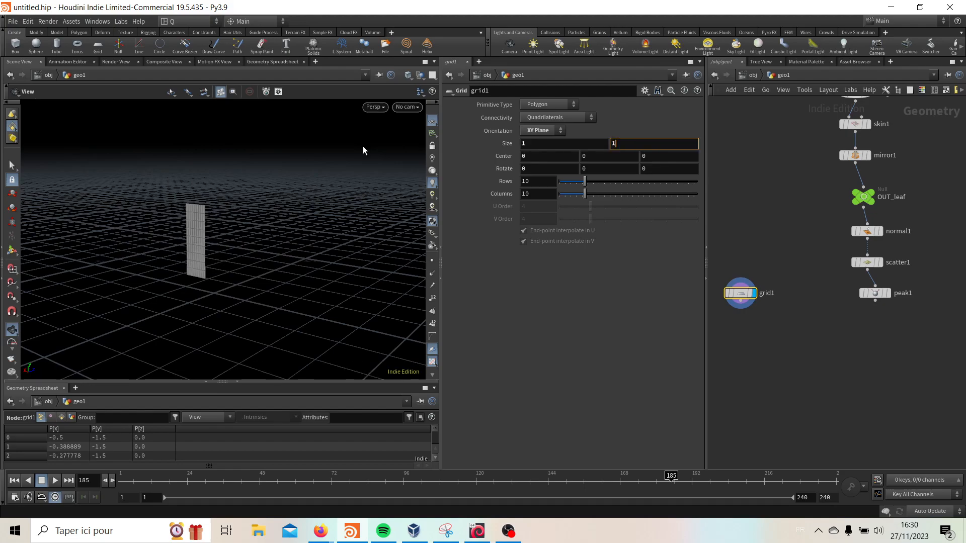
{"action": "key", "text": "Tab"}
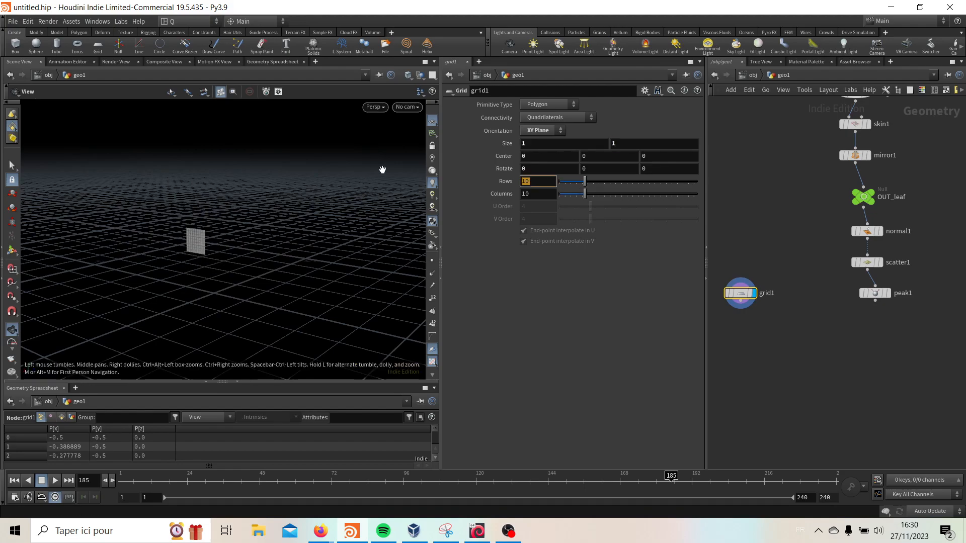
Set the grid's Rows and Columns to 3 and frame it in the viewport.
{"action": "type", "text": "3"}
{"action": "key", "text": "Tab"}
{"action": "type", "text": "3"}
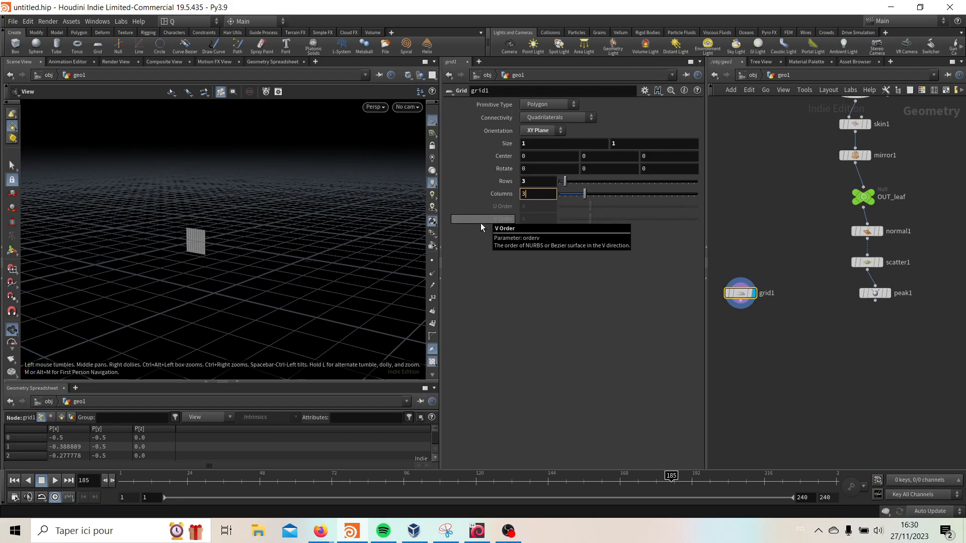
{"action": "type", "text": "f"}
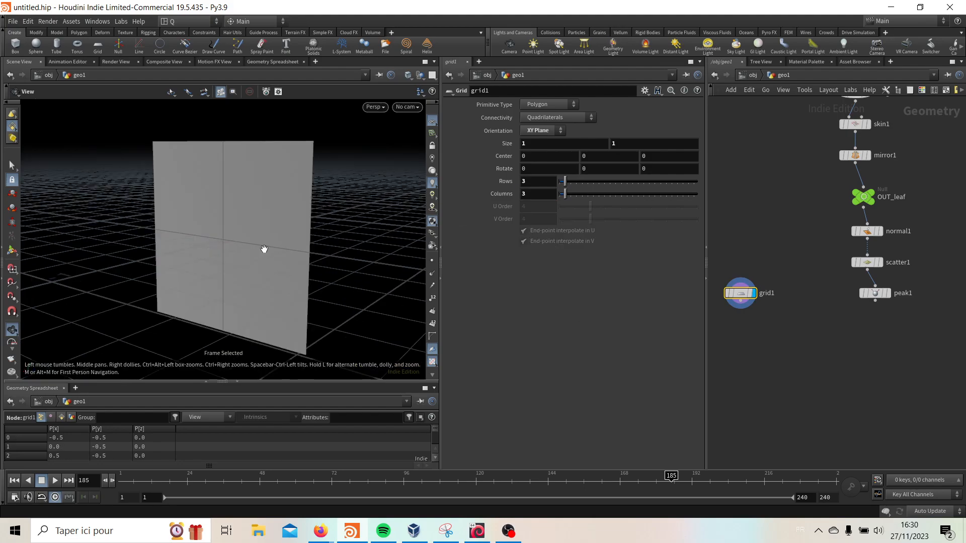
Add a Transform node below the grid that affects only the four points at the midpoints of its outer edges.
{"action": "type", "text": "s2"}
{"action": "left_click_drag", "start_coordinate": [154, 219], "coordinate": [321, 274]}
{"action": "left_click_drag", "start_coordinate": [213, 139], "coordinate": [257, 187], "text": "shift"}
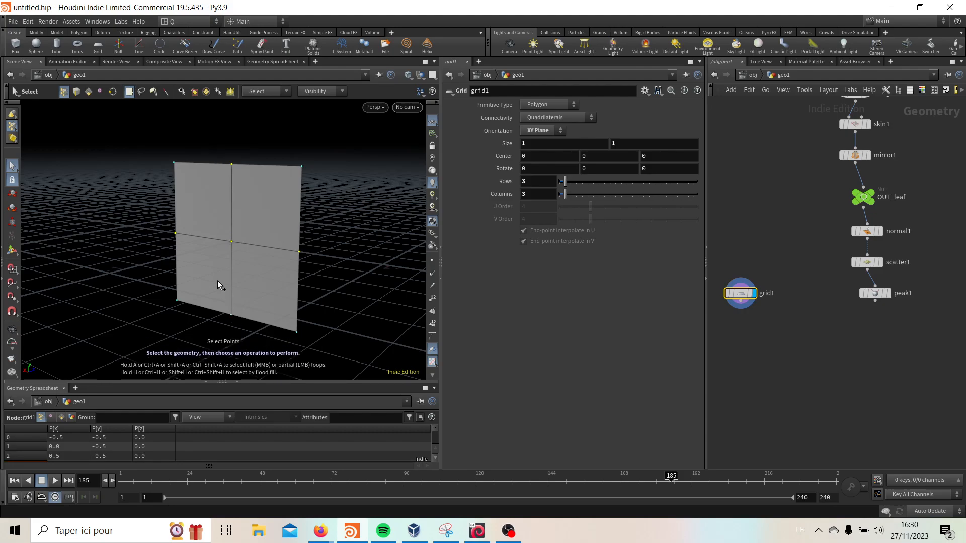
{"action": "left_click_drag", "start_coordinate": [218, 280], "coordinate": [264, 338], "text": "shift"}
{"action": "left_click_drag", "start_coordinate": [217, 231], "coordinate": [258, 268], "text": "ctrl"}
{"action": "key", "text": "Tab"}
{"action": "type", "text": "tra"}
{"action": "key", "text": "Down"}
{"action": "key", "text": "Down"}
{"action": "key", "text": "Return"}
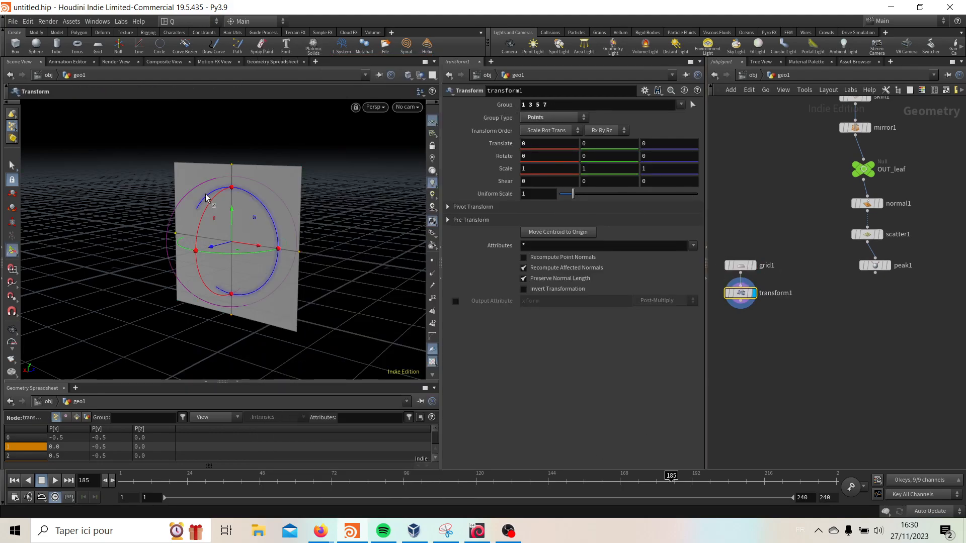
Scale the four midpoint points to 0.3 on all axes to turn the grid into a four-pointed star.
{"action": "middle_click_drag", "start_coordinate": [504, 169], "coordinate": [455, 176]}
{"action": "left_click_drag", "start_coordinate": [152, 285], "coordinate": [219, 280], "text": "alt"}
{"action": "key", "text": "Escape"}
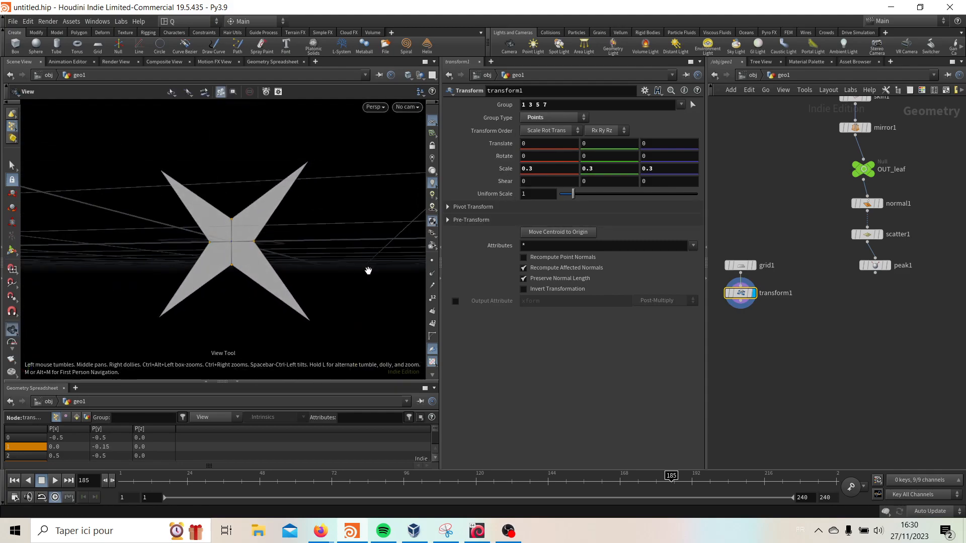
Add and display a Copy to Points node that copies the transform1 star onto the peak1 points.
{"action": "middle_click_drag", "start_coordinate": [896, 313], "coordinate": [886, 338]}
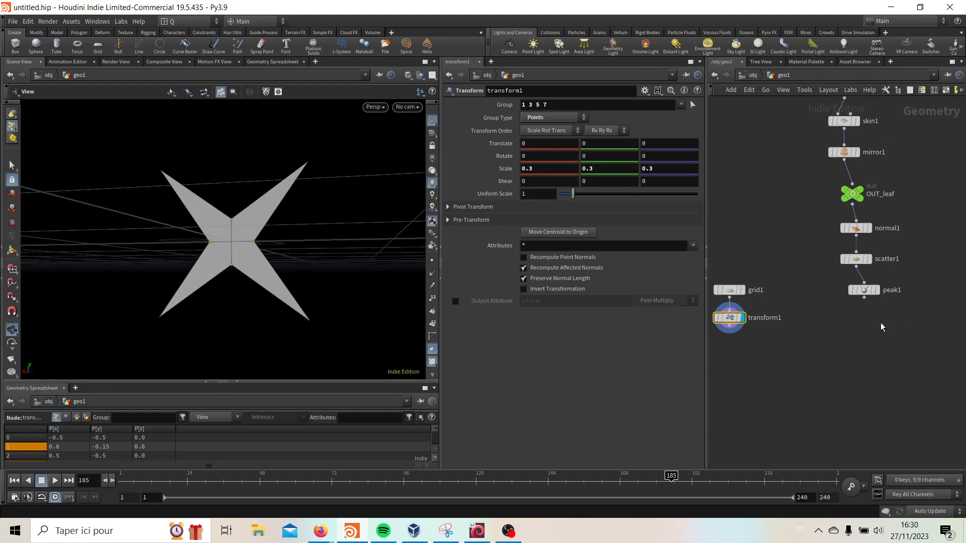
{"action": "left_click_drag", "start_coordinate": [873, 290], "coordinate": [865, 291]}
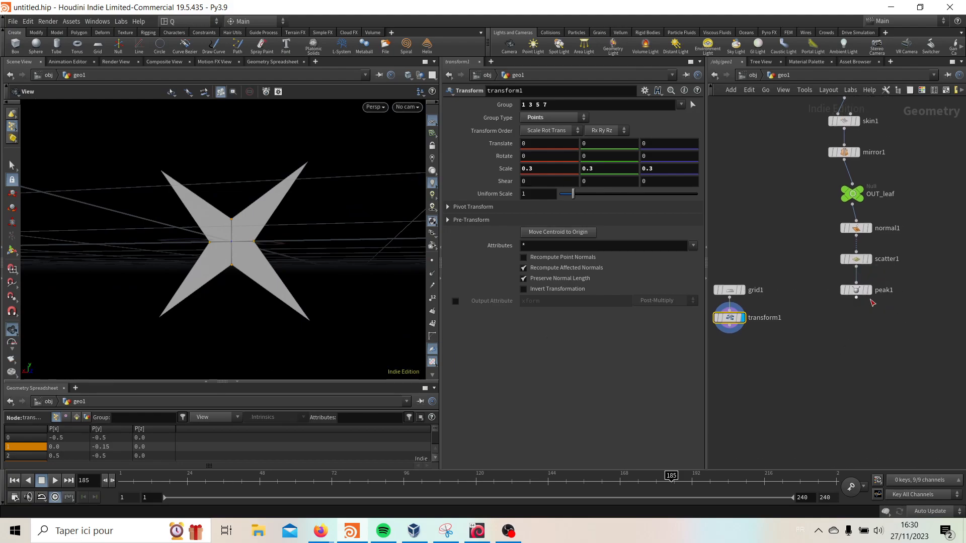
{"action": "middle_click_drag", "start_coordinate": [855, 342], "coordinate": [876, 308]}
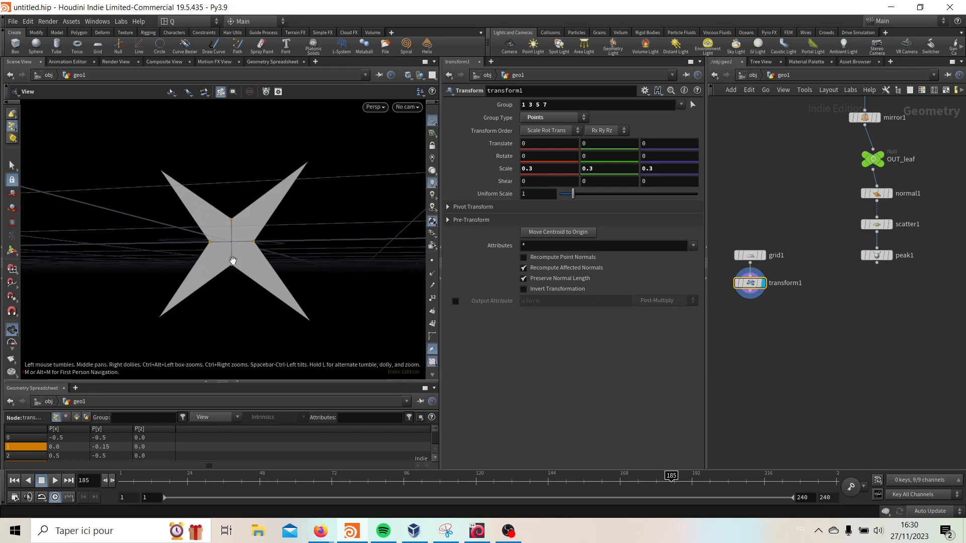
{"action": "key", "text": "Tab"}
{"action": "type", "text": "copy"}
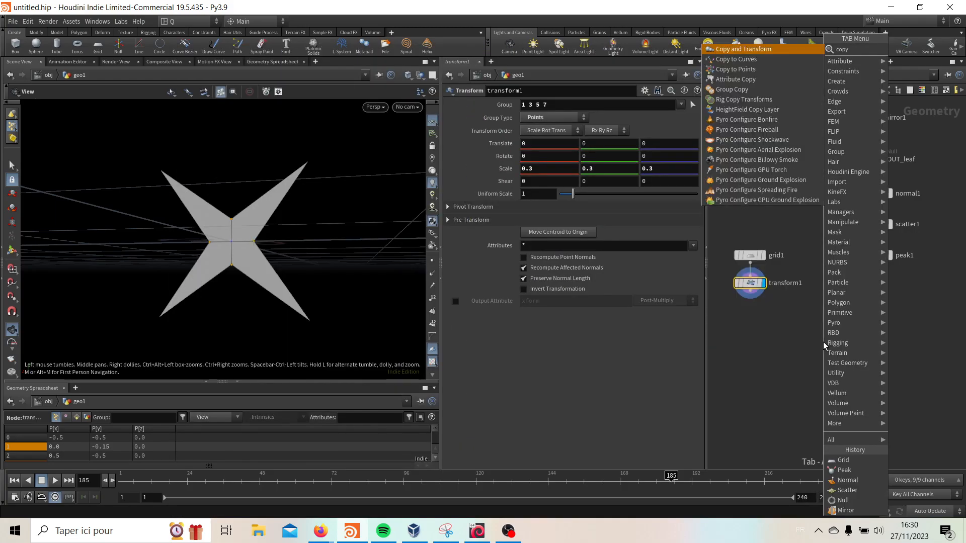
{"action": "key", "text": "Return"}
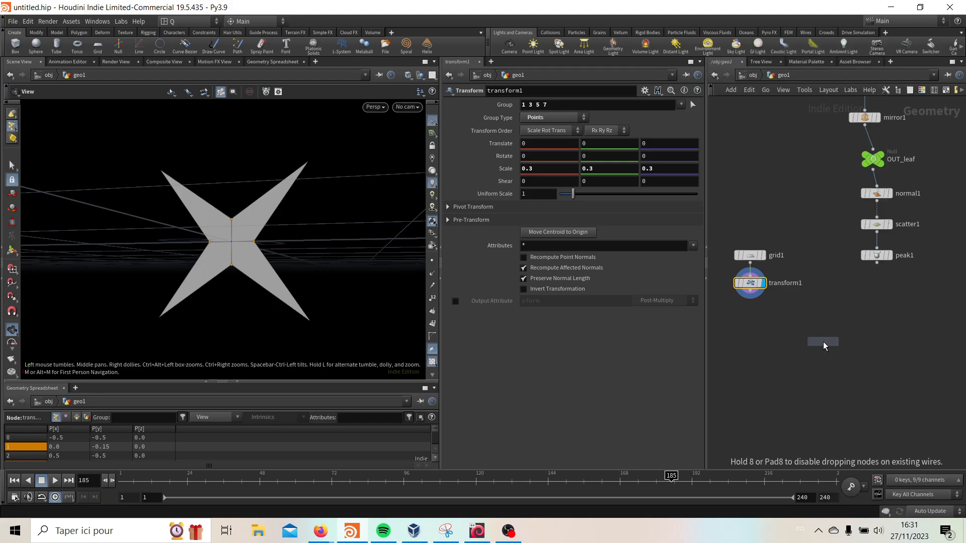
{"action": "left_click", "coordinate": [823, 342]}
{"action": "left_click_drag", "start_coordinate": [750, 297], "coordinate": [876, 263]}
{"action": "left_click", "coordinate": [836, 342]}
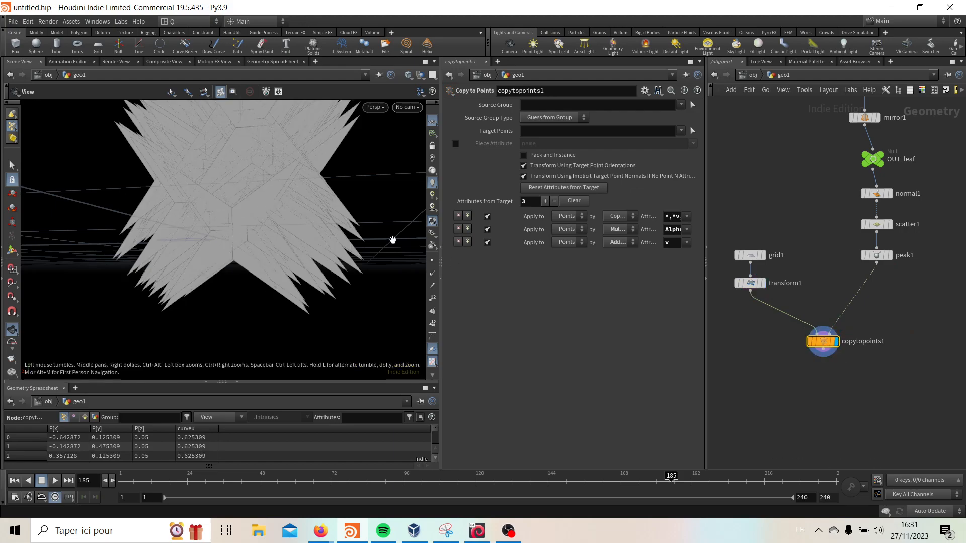
{"action": "key", "text": "f"}
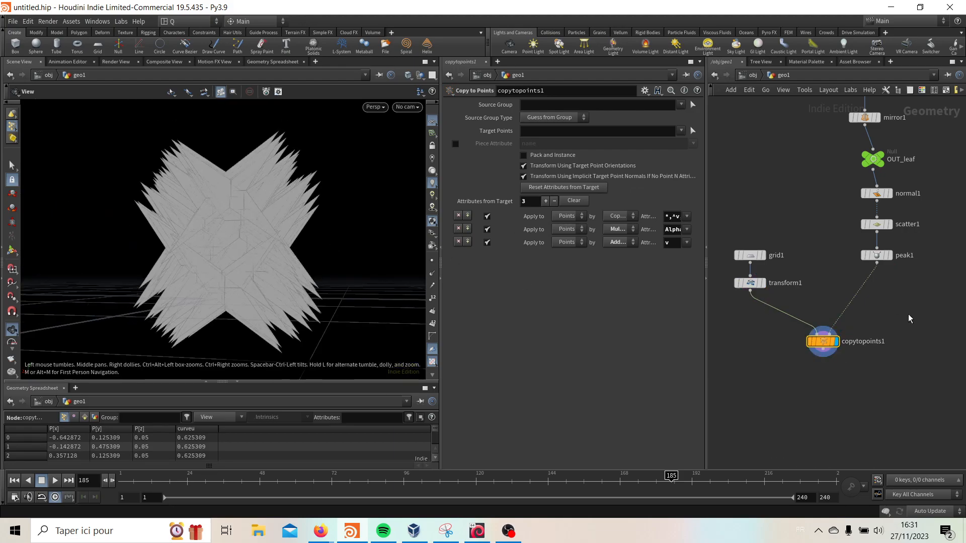
Insert a Point Wrangle between peak1 and copytopoints1 and rename it pscale_by_sin.
{"action": "key", "text": "Tab"}
{"action": "type", "text": "point wr"}
{"action": "key", "text": "Return"}
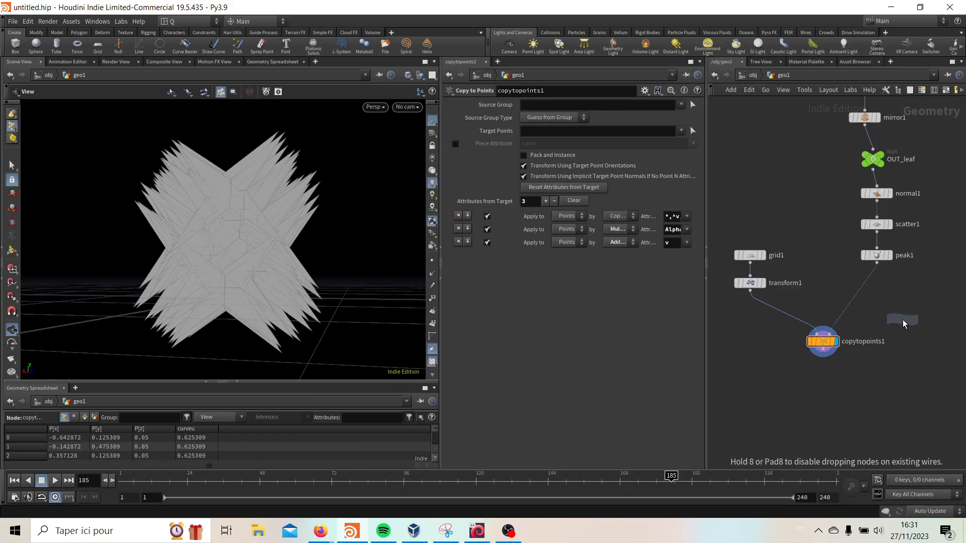
{"action": "left_click", "coordinate": [866, 288]}
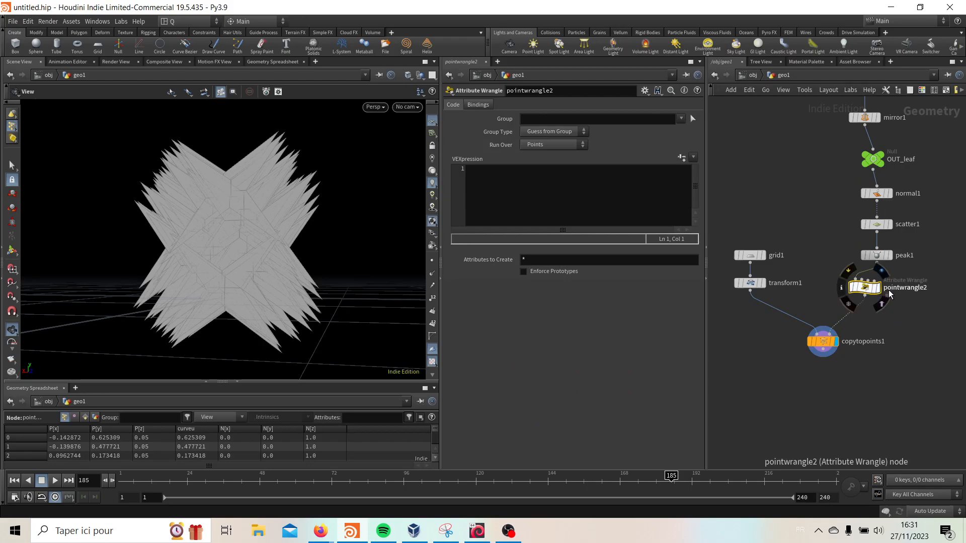
{"action": "double_click", "coordinate": [907, 288]}
{"action": "type", "text": "pscale_by_sin"}
{"action": "key", "text": "Return"}
Declare the frequency variable in the pscale_by_sin wrangle with float F = chf("Frequency");.
{"action": "left_click", "coordinate": [520, 191]}
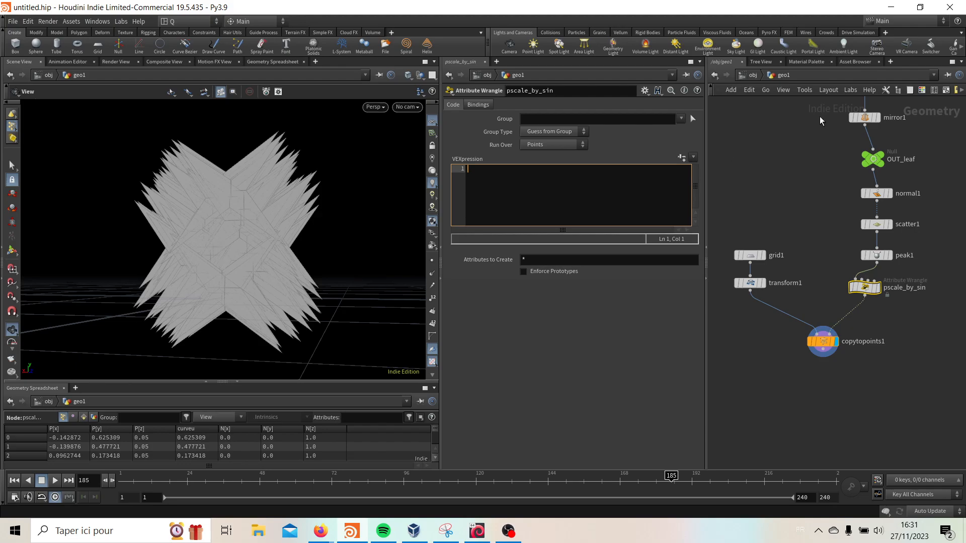
{"action": "type", "text": "float F = ch"}
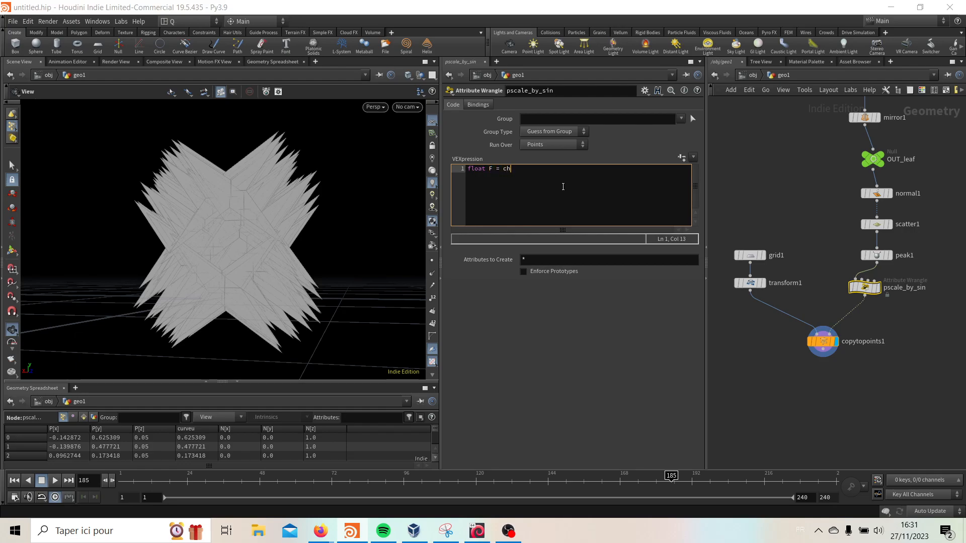
{"action": "type", "text": "f(\"Frequency\");"}
{"action": "key", "text": "Return"}
{"action": "key", "text": "BackSpace"}
{"action": "key", "text": "Return"}
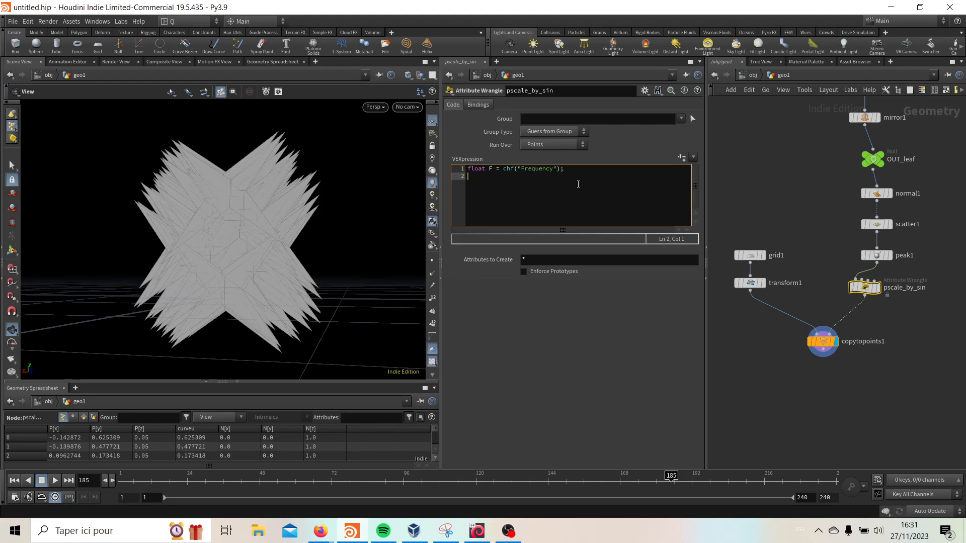
{"action": "type", "text": "float "}
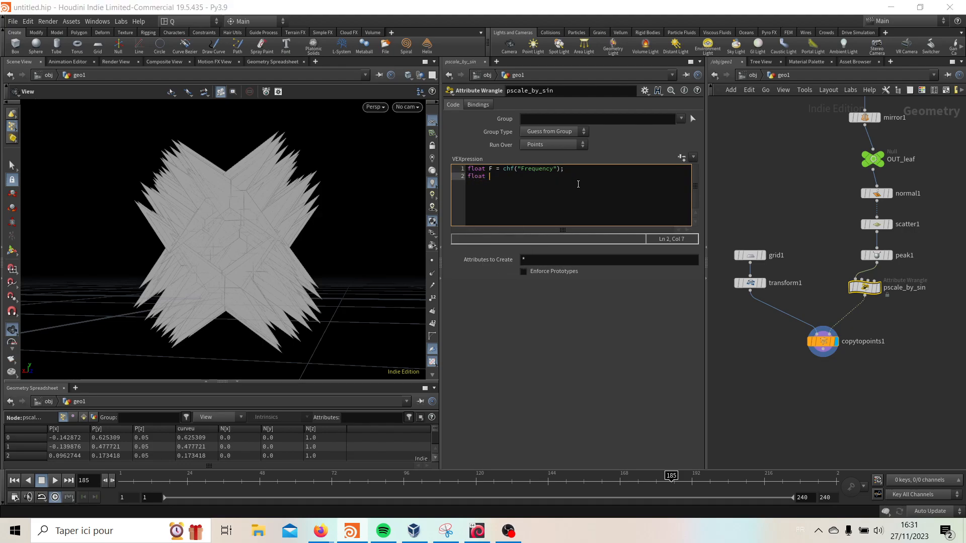
{"action": "type", "text": "ro"}
{"action": "type", "text": "ndo = c"}
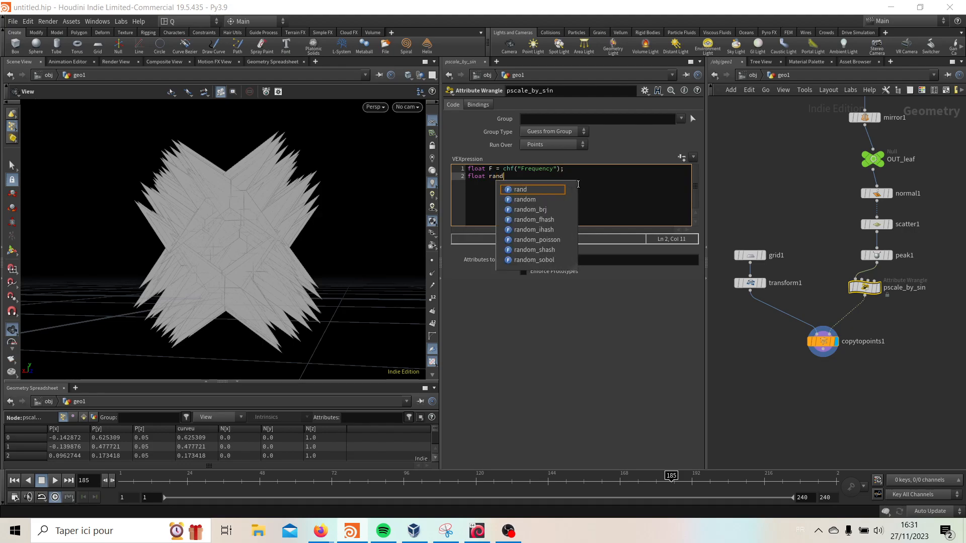
{"action": "key", "text": "BackSpace"}
{"action": "key", "text": "BackSpace"}
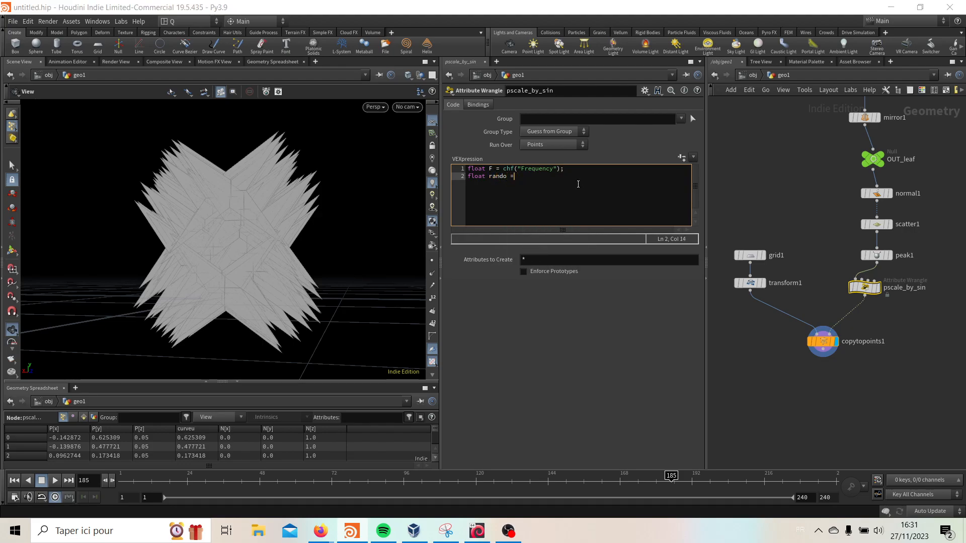
{"action": "type", "text": "rand(@ptnum, 1525);"}
{"action": "key", "text": "Return"}
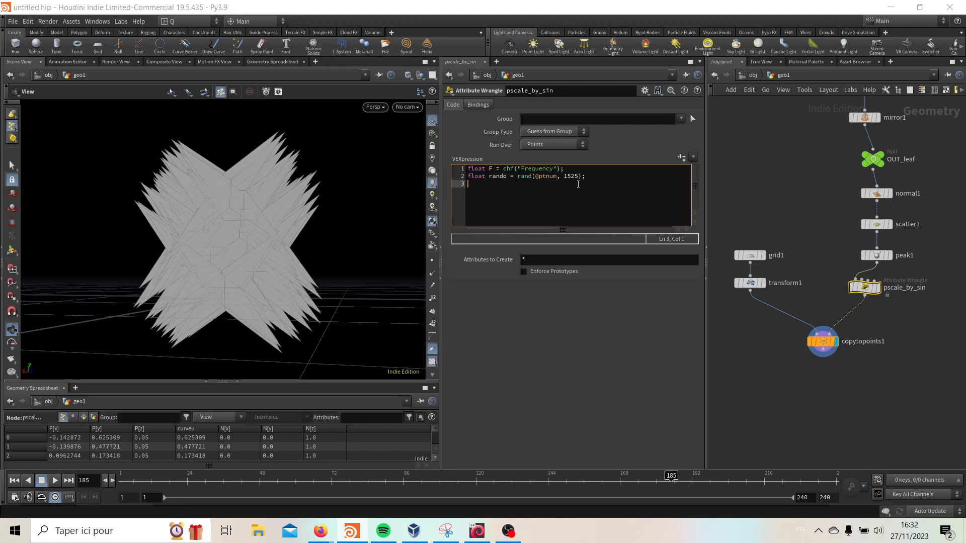
{"action": "type", "text": "float time = @Time + fit01("}
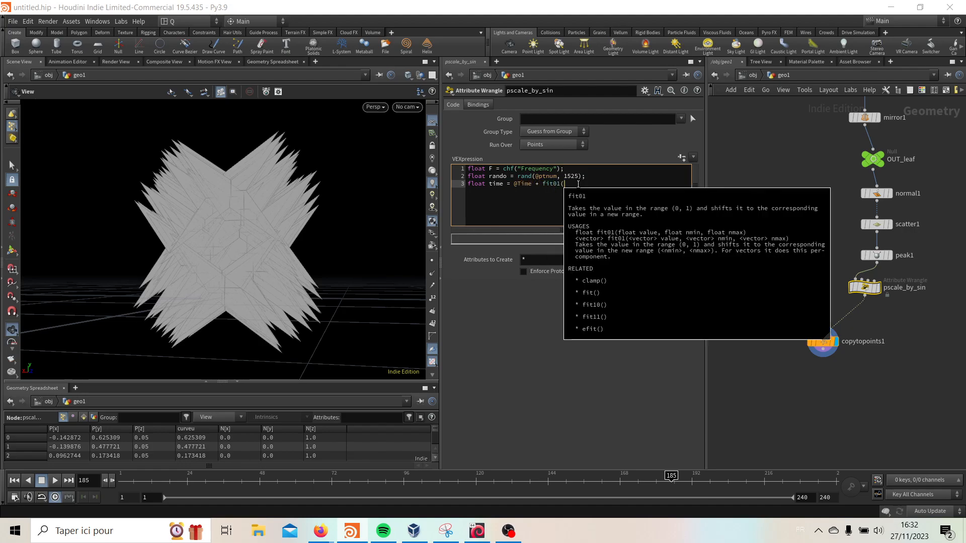
{"action": "type", "text": "ran"}
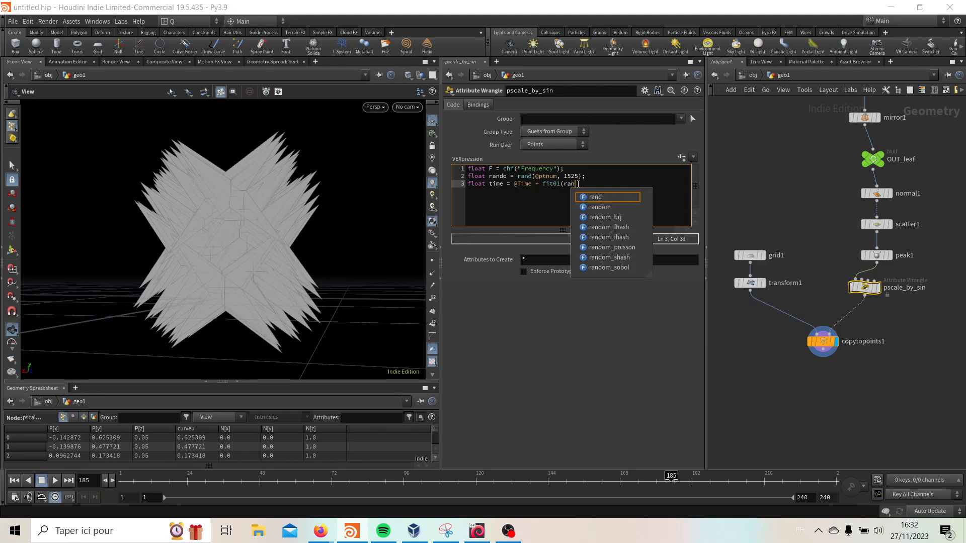
{"action": "type", "text": "do"}
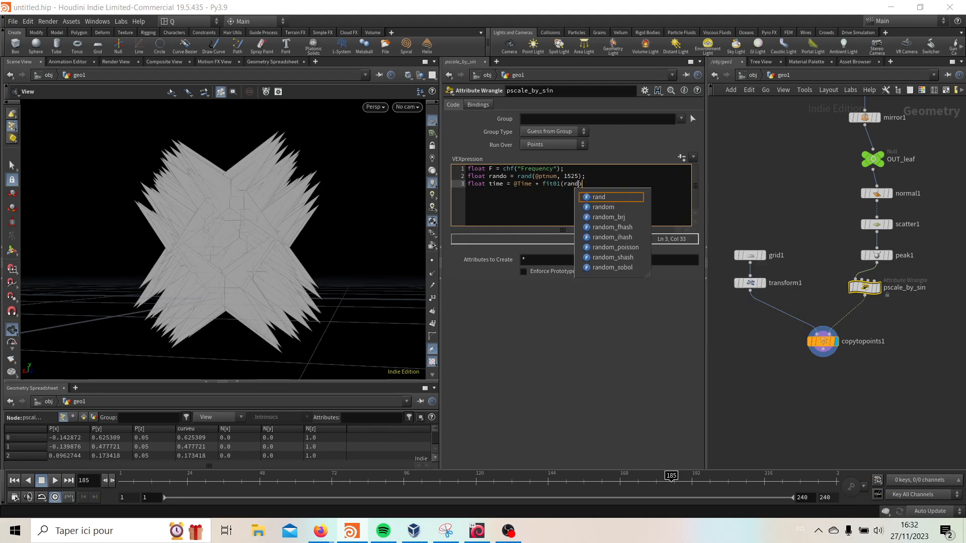
{"action": "type", "text": ",-5,1"}
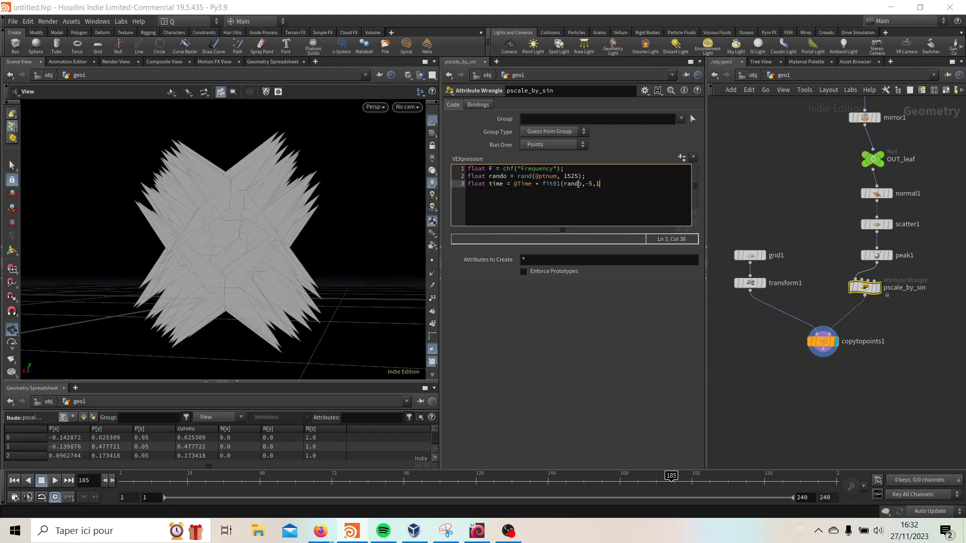
{"action": "key", "text": "BackSpace"}
{"action": "type", "text": "5);"}
{"action": "key", "text": "Return"}
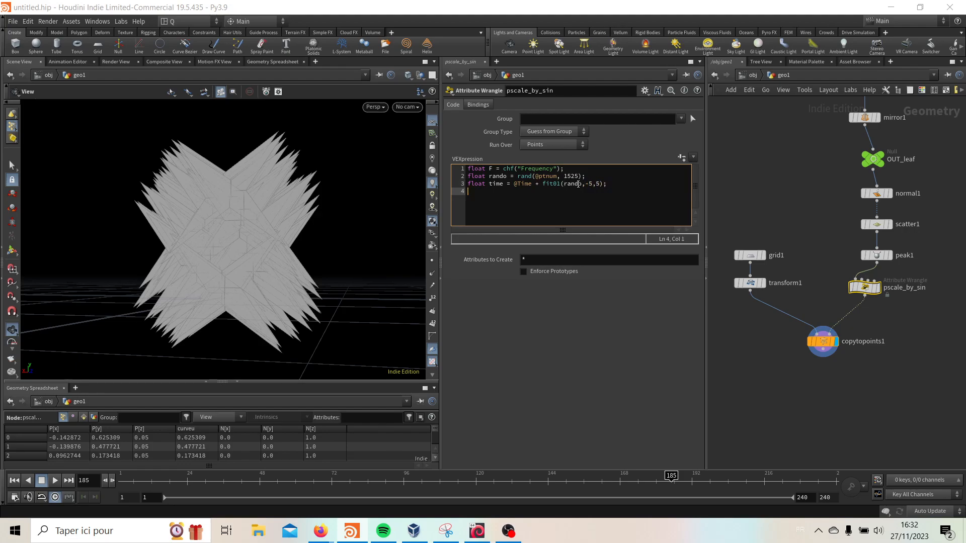
{"action": "key", "text": "Return"}
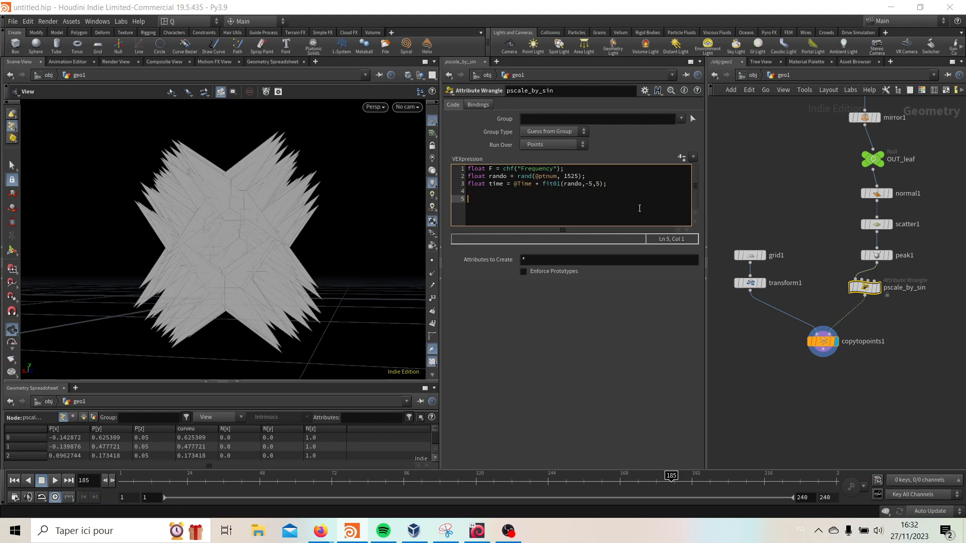
Declare the sine variable on line 5 of the wrangle: float sin = sin(time * F);.
{"action": "type", "text": "float"}
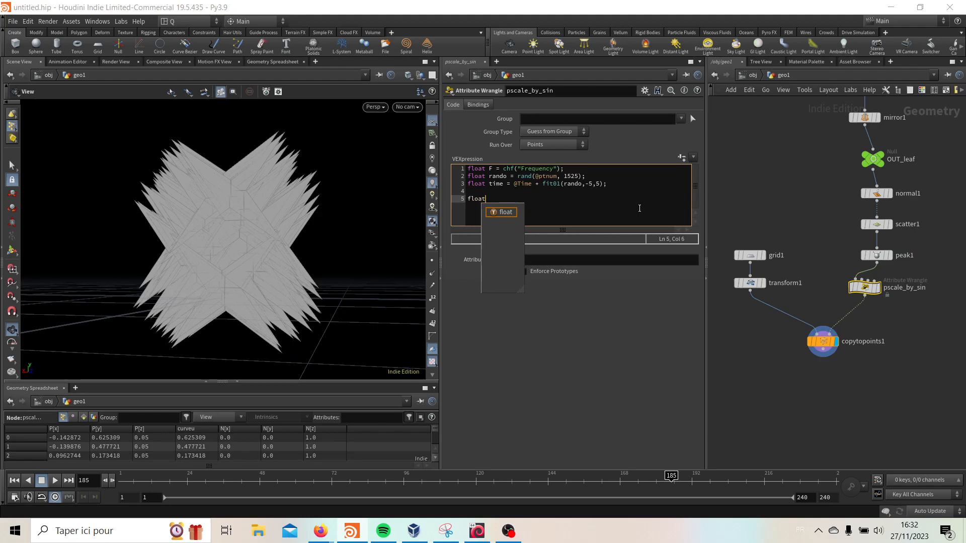
{"action": "type", "text": " sin ="}
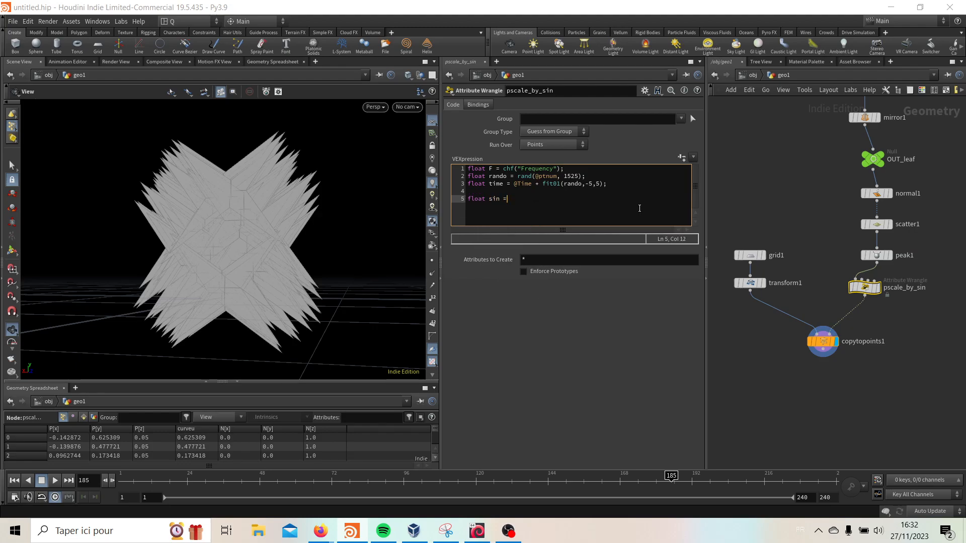
{"action": "type", "text": " sin("}
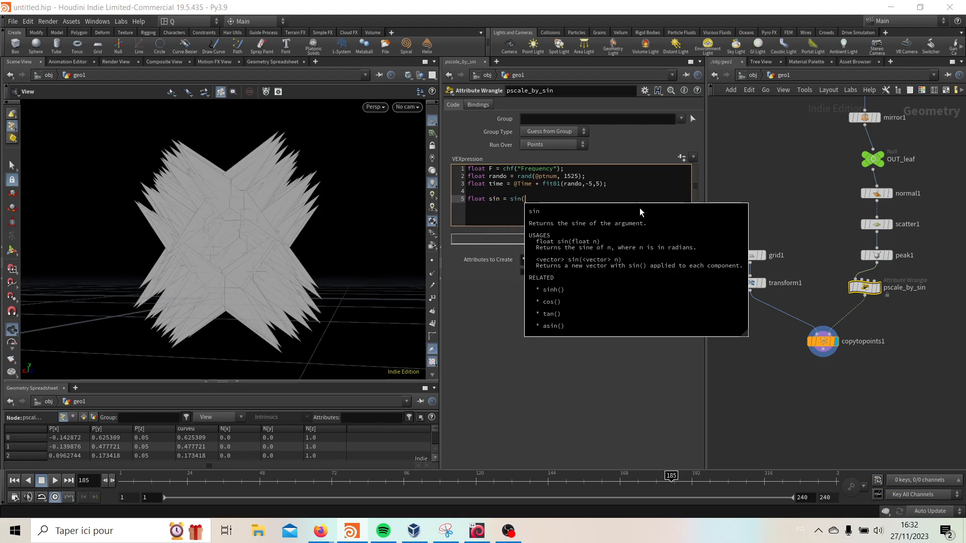
{"action": "type", "text": "time"}
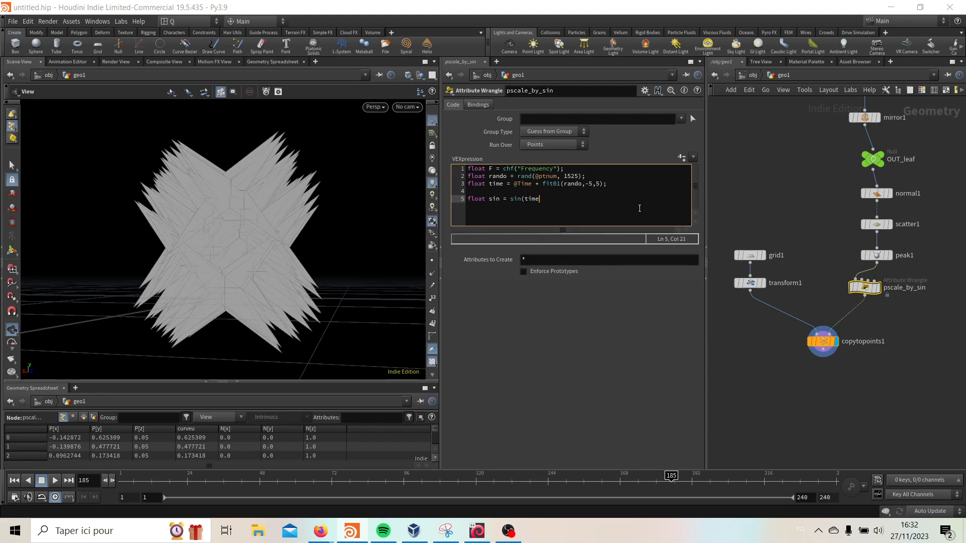
{"action": "type", "text": " * F);"}
{"action": "key", "text": "Return"}
Remap the sine to the 0–1 range on the following line: sin = fit(sin,-1,1,0,1);.
{"action": "type", "text": "sin = fit("}
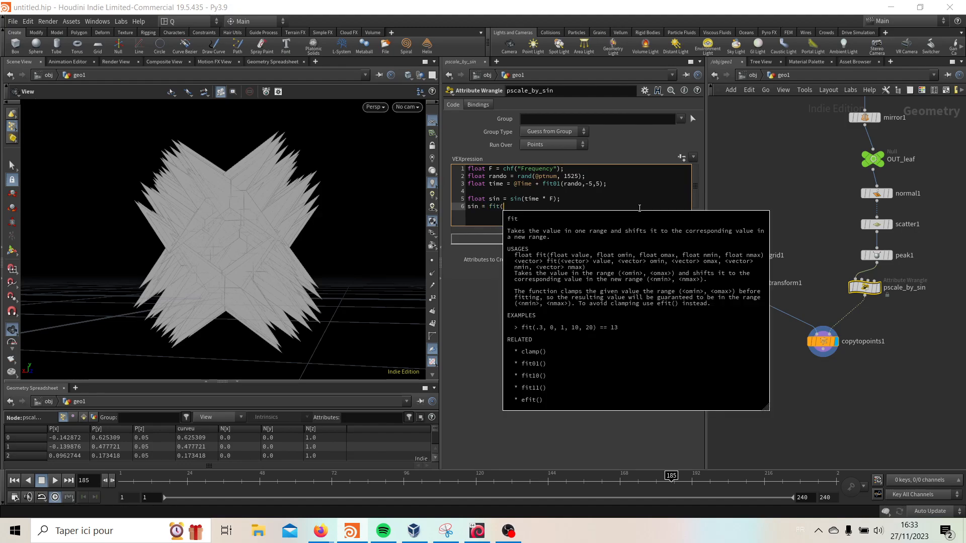
{"action": "type", "text": "sin,-1"}
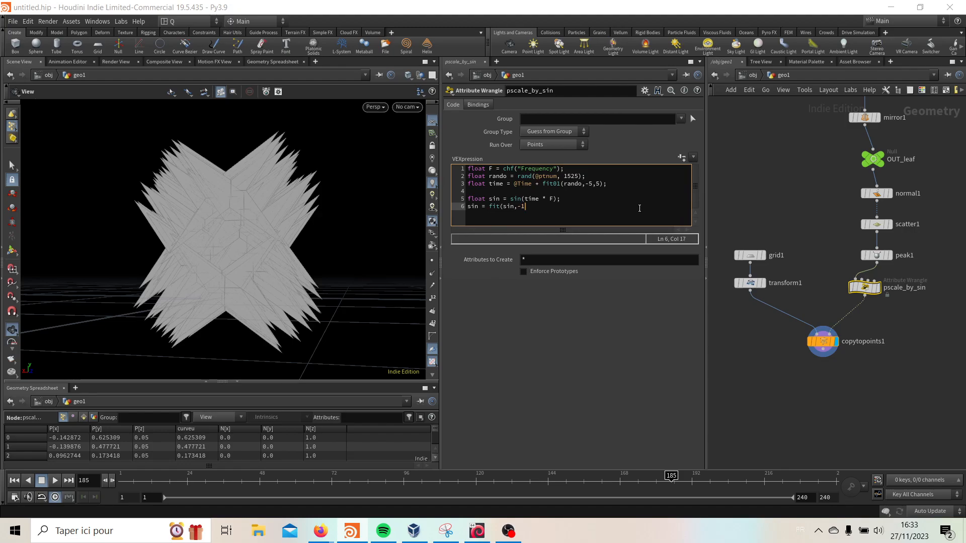
{"action": "type", "text": ",1,0,1);"}
{"action": "key", "text": "Return"}
{"action": "key", "text": "Return"}
{"action": "type", "text": "@pscale = "}
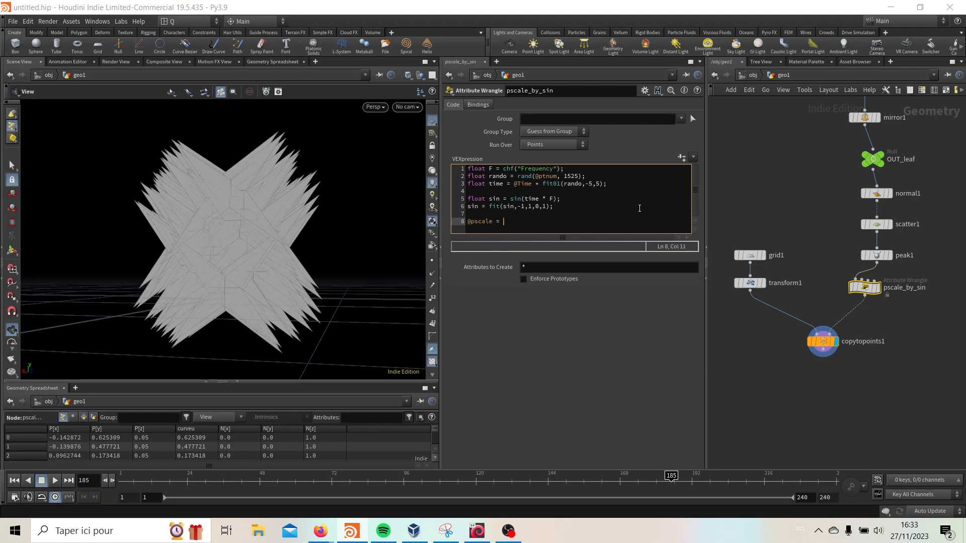
{"action": "type", "text": "chramp(\"pscale_sin\", sin) chf(\"pscale_mult"}
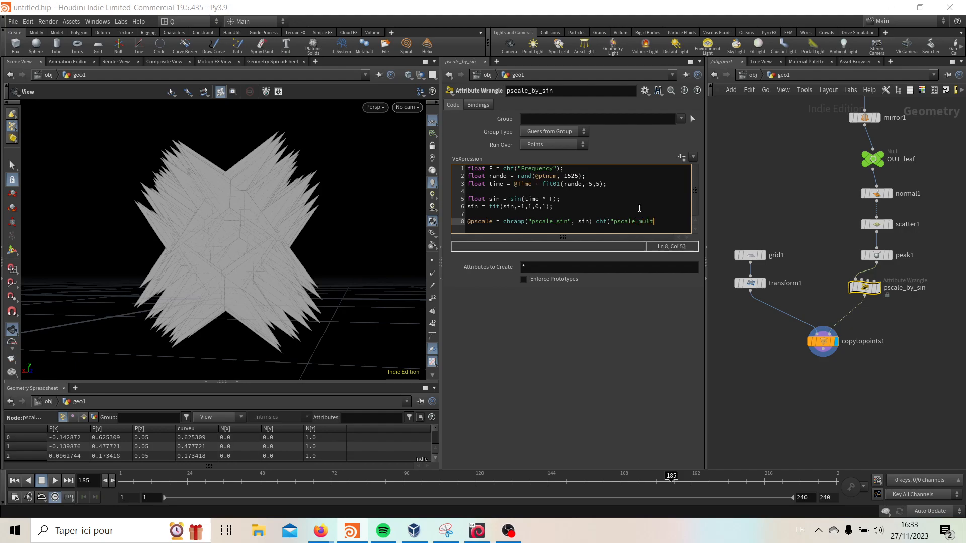
{"action": "type", "text": "\");"}
{"action": "left_click", "coordinate": [681, 158]}
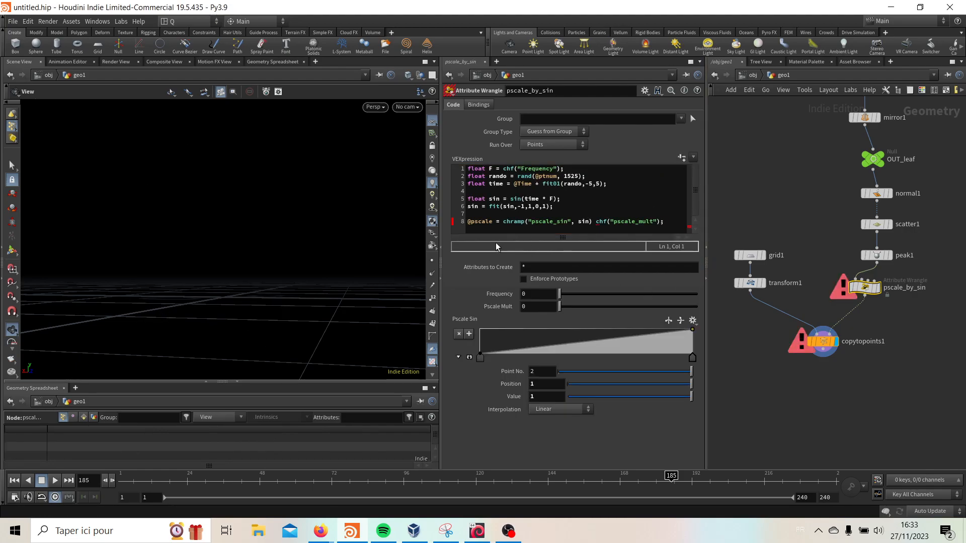
{"action": "left_click", "coordinate": [596, 222]}
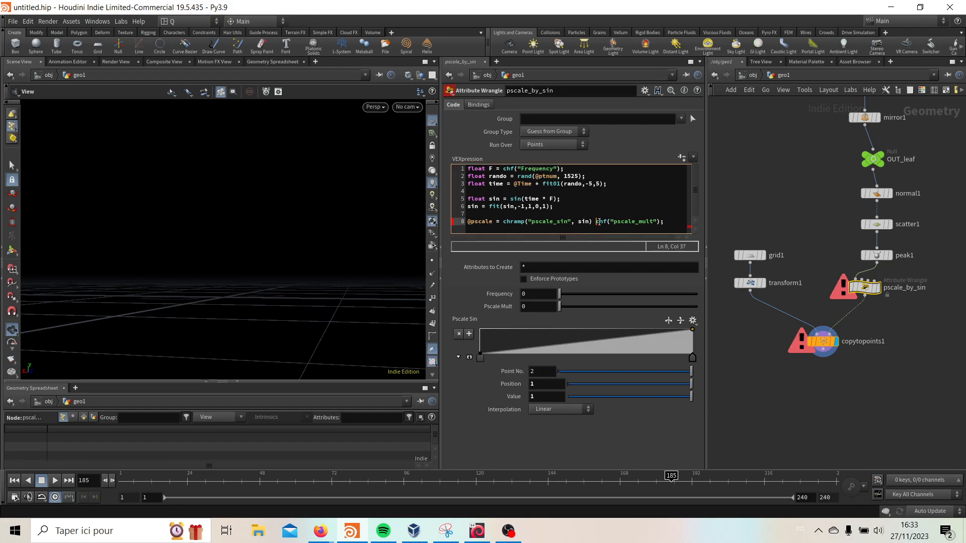
{"action": "type", "text": "*"}
{"action": "left_click", "coordinate": [846, 384]}
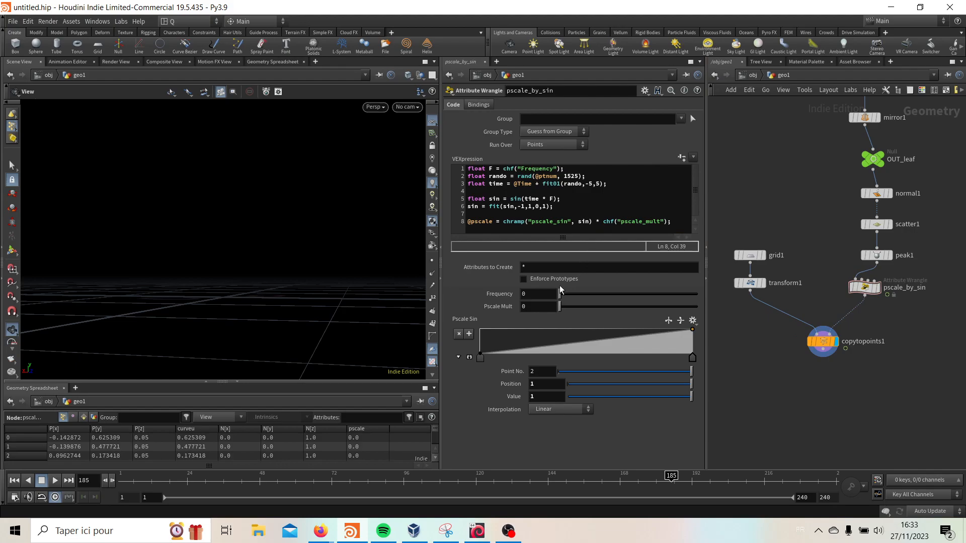
Set the pscale_by_sin wrangle's Frequency to 4 and Pscale Mult to 0.05.
{"action": "key", "text": "Return"}
{"action": "left_click", "coordinate": [542, 307]}
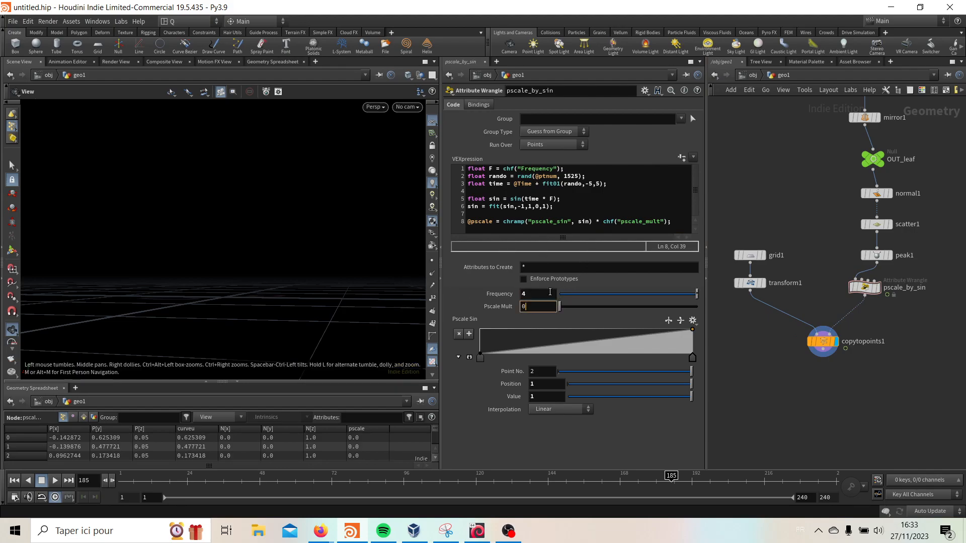
{"action": "type", "text": ".05"}
{"action": "key", "text": "Return"}
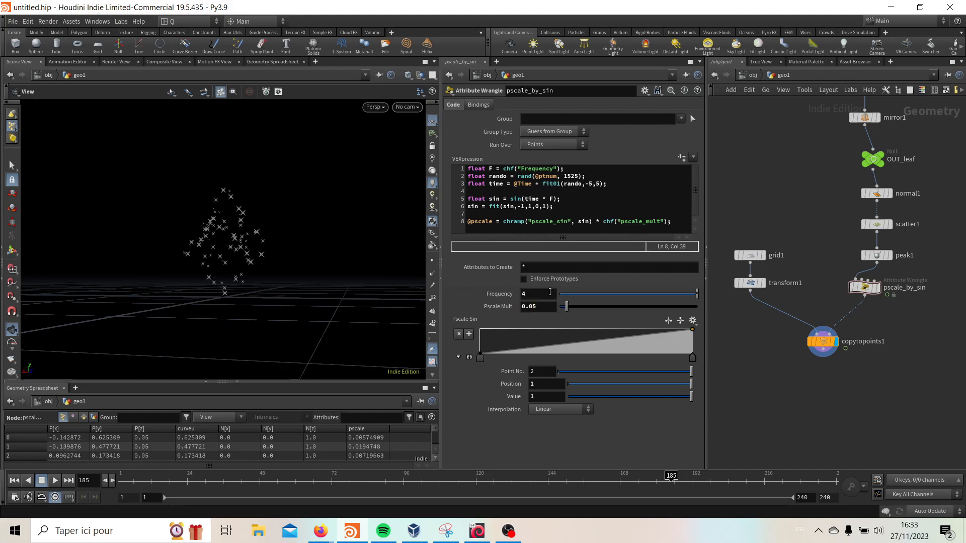
Play the animation from frame 1 to check how the stars' sizes pulse, and stop at frame 100.
{"action": "left_click_drag", "start_coordinate": [239, 205], "coordinate": [255, 199]}
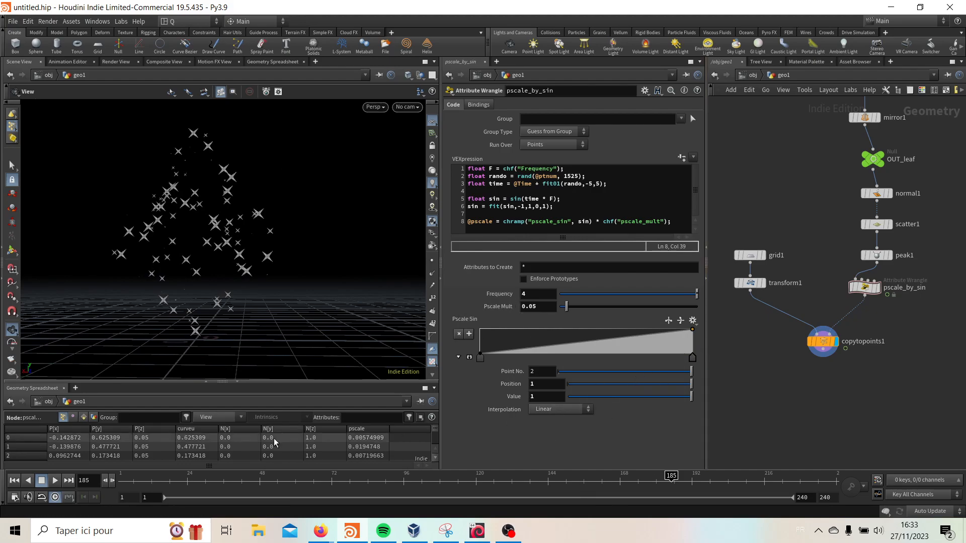
{"action": "left_click", "coordinate": [14, 480]}
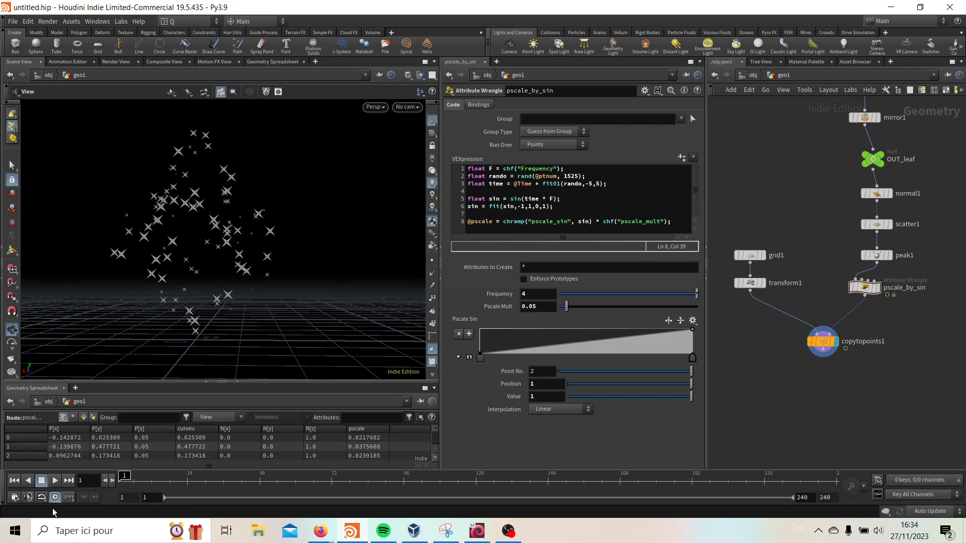
{"action": "left_click", "coordinate": [56, 480]}
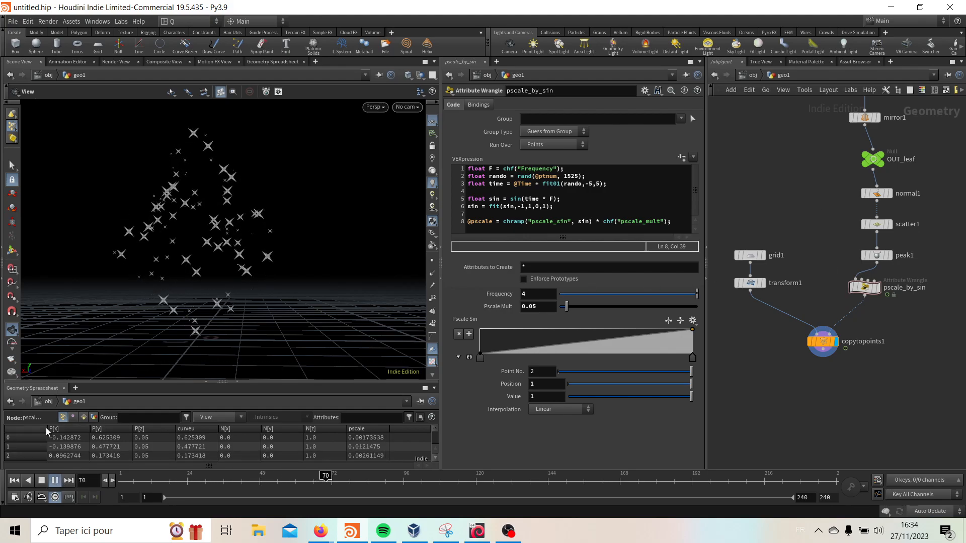
{"action": "left_click", "coordinate": [51, 483]}
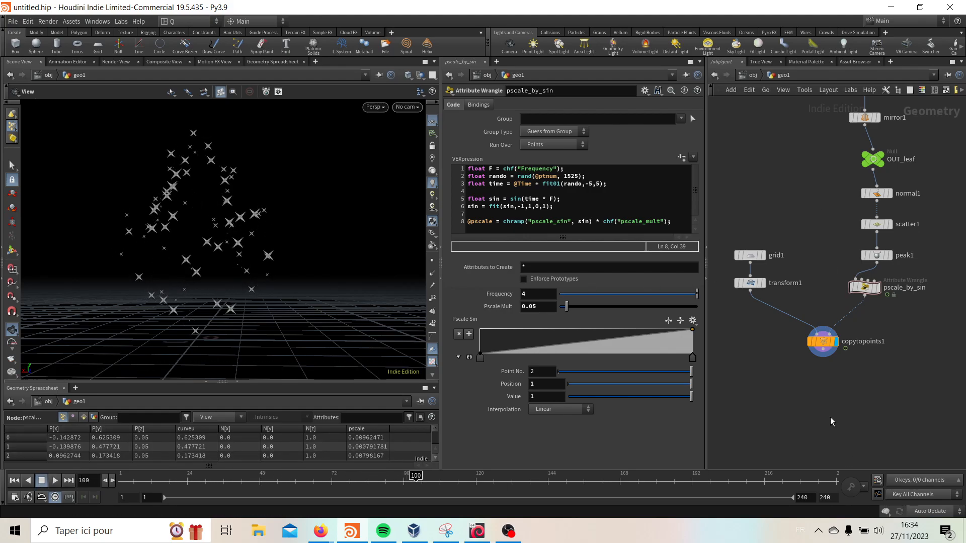
Add a Color node below copytopoints1 and connect it to that node's output.
{"action": "key", "text": "Tab"}
{"action": "type", "text": "color"}
{"action": "key", "text": "Return"}
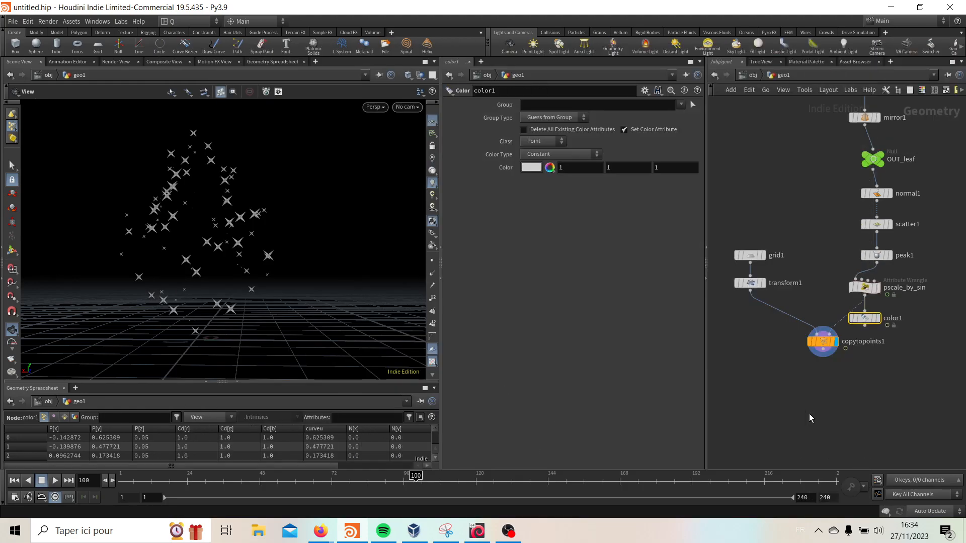
{"action": "left_click_drag", "start_coordinate": [865, 313], "coordinate": [823, 349]}
Set color1's green and blue values to 10, display the node and reposition it below copytopoints1.
{"action": "left_click", "coordinate": [617, 168]}
{"action": "type", "text": "0"}
{"action": "left_click", "coordinate": [666, 166]}
{"action": "type", "text": "0"}
{"action": "key", "text": "Return"}
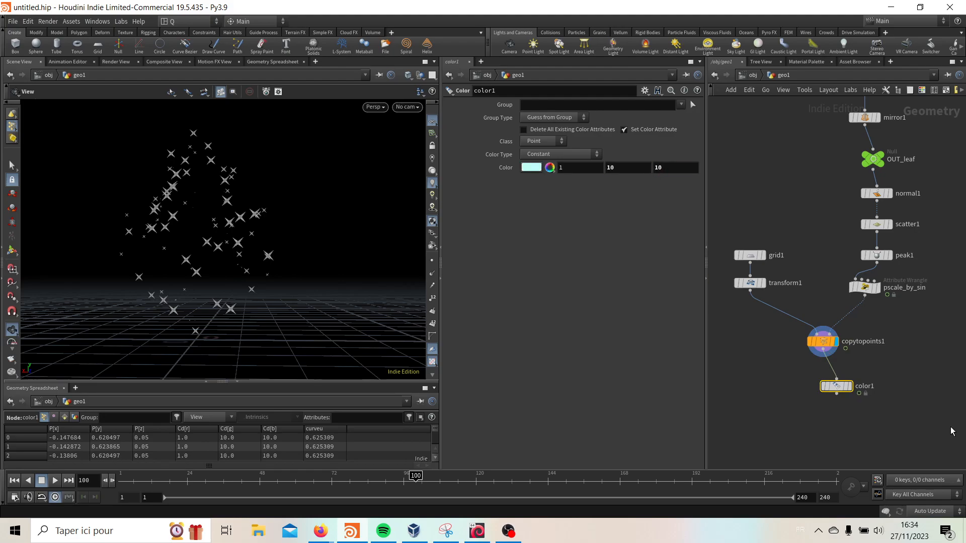
{"action": "left_click", "coordinate": [851, 387]}
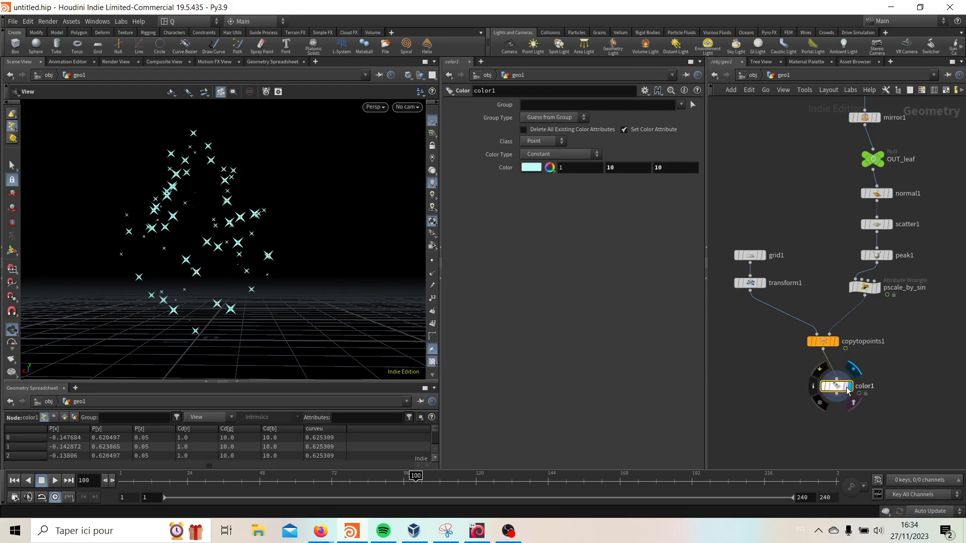
{"action": "left_click_drag", "start_coordinate": [836, 386], "coordinate": [799, 384]}
Set color1's red value to 0.
{"action": "double_click", "coordinate": [564, 169]}
{"action": "type", "text": "0"}
{"action": "key", "text": "Return"}
{"action": "scroll", "coordinate": [805, 398], "scroll_direction": "down", "scroll_amount": 3}
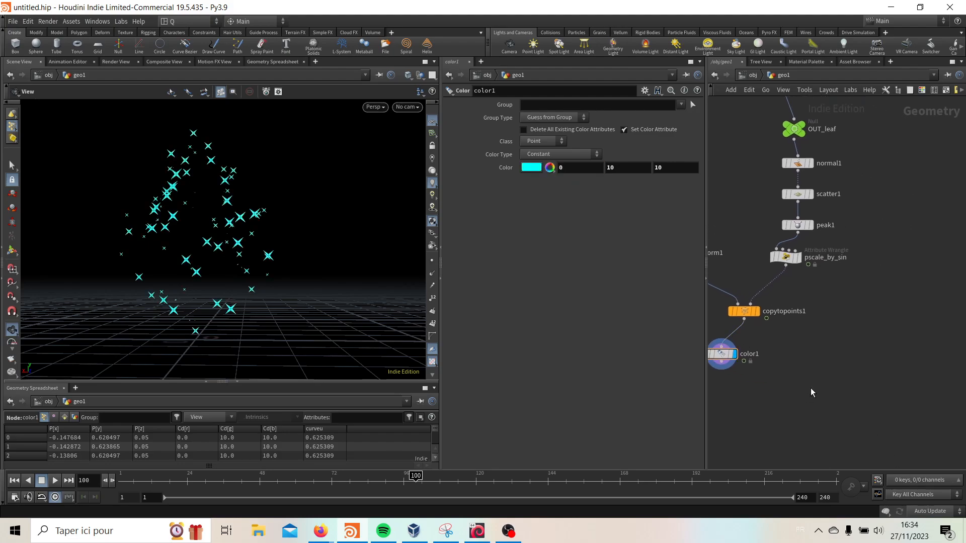
Make the stars glowing yellow by setting color1's red value to 10 and blue value to 1.
{"action": "double_click", "coordinate": [579, 168]}
{"action": "type", "text": "10"}
{"action": "key", "text": "Return"}
{"action": "type", "text": "1"}
{"action": "key", "text": "Return"}
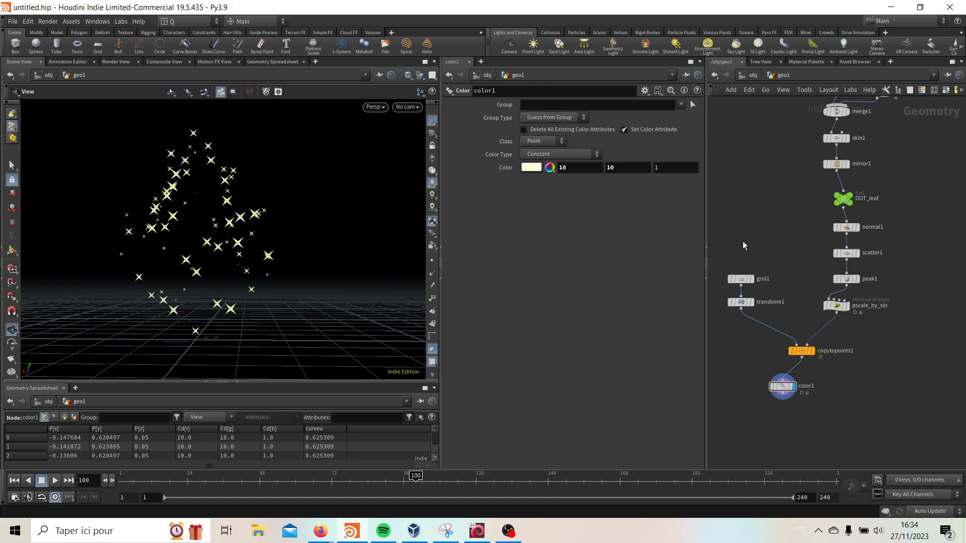
Add a second Color node beside the sparkle branch and feed it from the OUT_leaf null.
{"action": "middle_click_drag", "start_coordinate": [844, 440], "coordinate": [820, 420]}
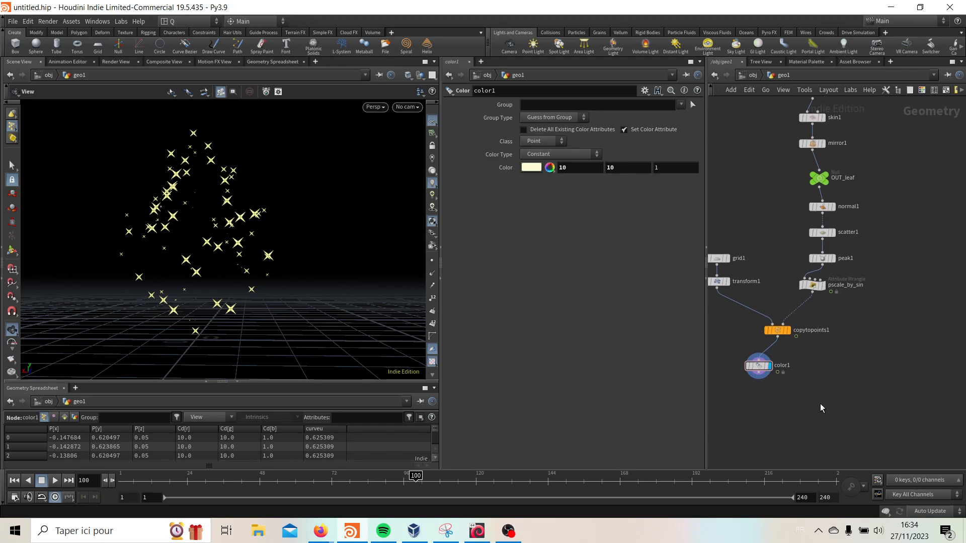
{"action": "key", "text": "Tab"}
{"action": "type", "text": "color"}
{"action": "key", "text": "Return"}
{"action": "left_click", "coordinate": [922, 349]}
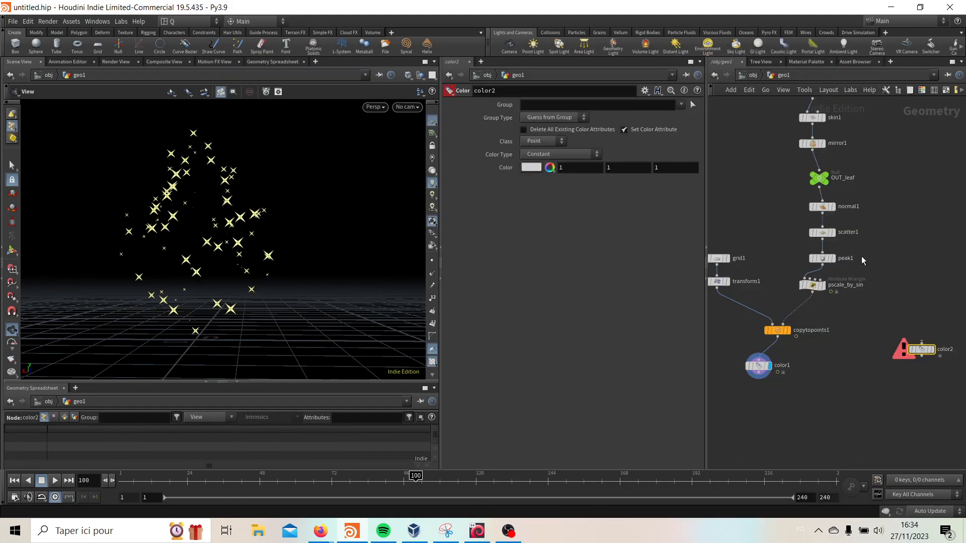
{"action": "left_click", "coordinate": [821, 188]}
{"action": "left_click", "coordinate": [921, 344]}
Set color2 to the dark green swatch with RGB 0.075, 0.3, 0.075.
{"action": "left_click", "coordinate": [524, 167]}
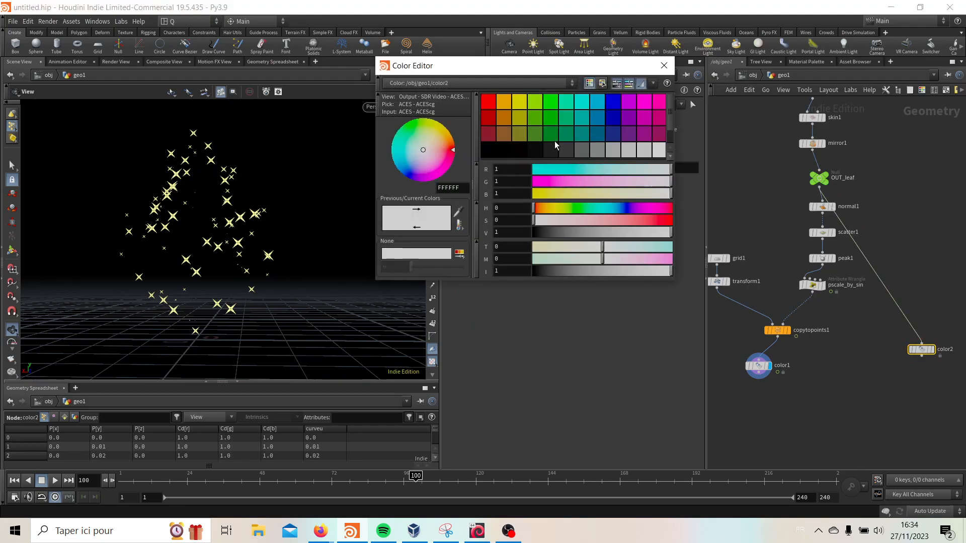
{"action": "left_click", "coordinate": [553, 137]}
{"action": "left_click", "coordinate": [663, 67]}
Combine the color1 stars and the color2 leaf in a new Merge node and display its result.
{"action": "key", "text": "Tab"}
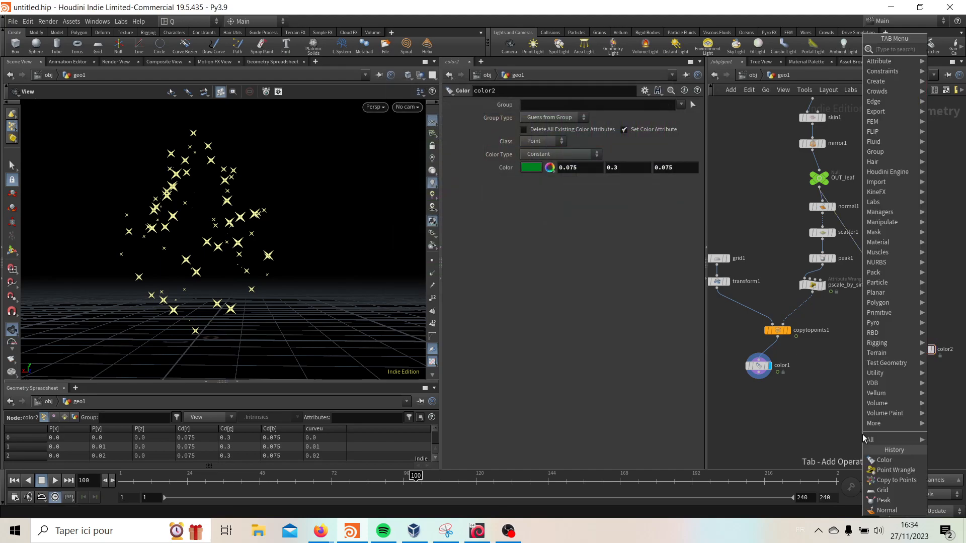
{"action": "type", "text": "mer"}
{"action": "key", "text": "Return"}
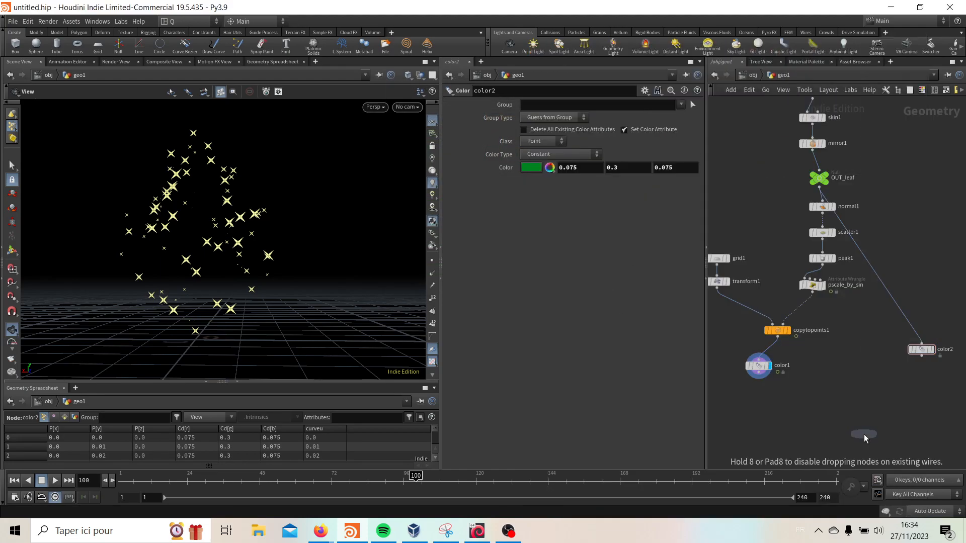
{"action": "left_click", "coordinate": [864, 434]}
{"action": "left_click_drag", "start_coordinate": [759, 378], "coordinate": [865, 426]}
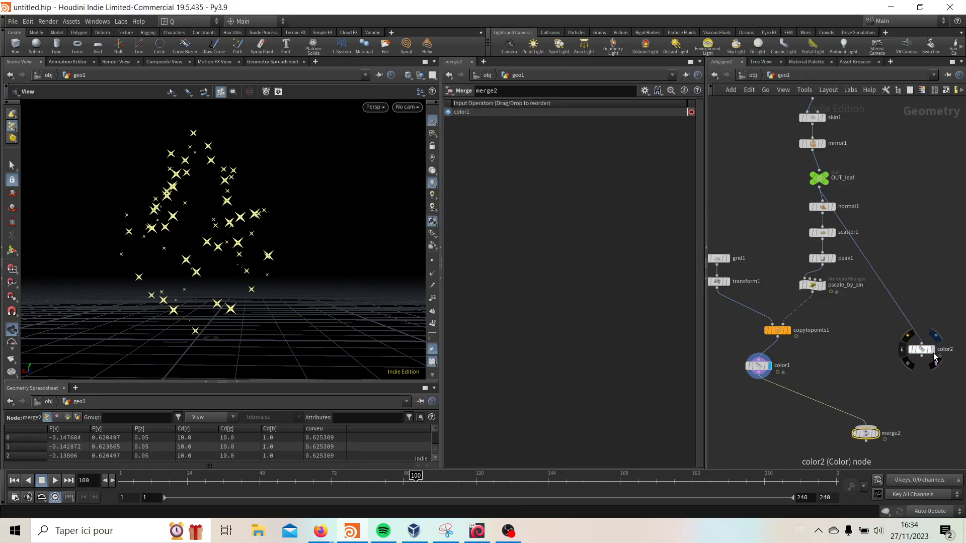
{"action": "left_click", "coordinate": [894, 383]}
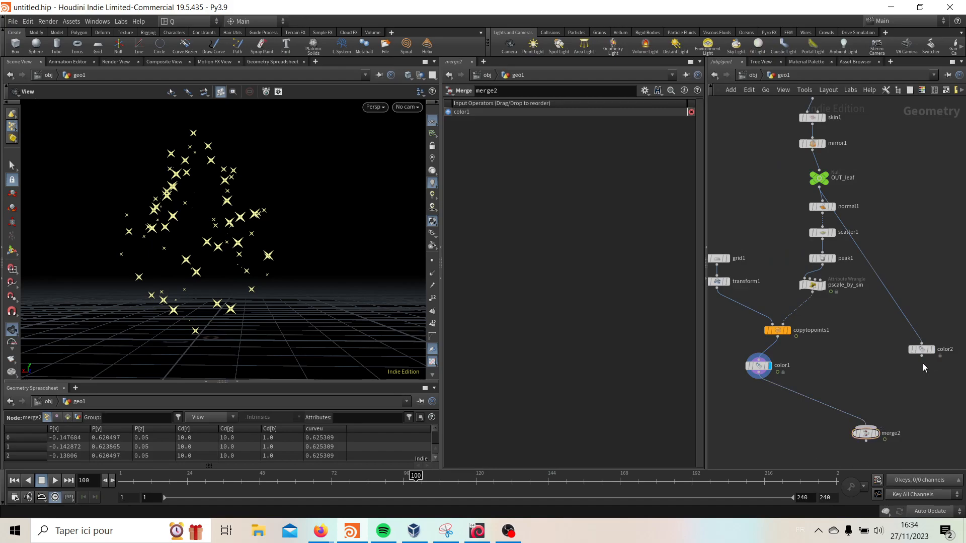
{"action": "left_click_drag", "start_coordinate": [921, 357], "coordinate": [865, 441]}
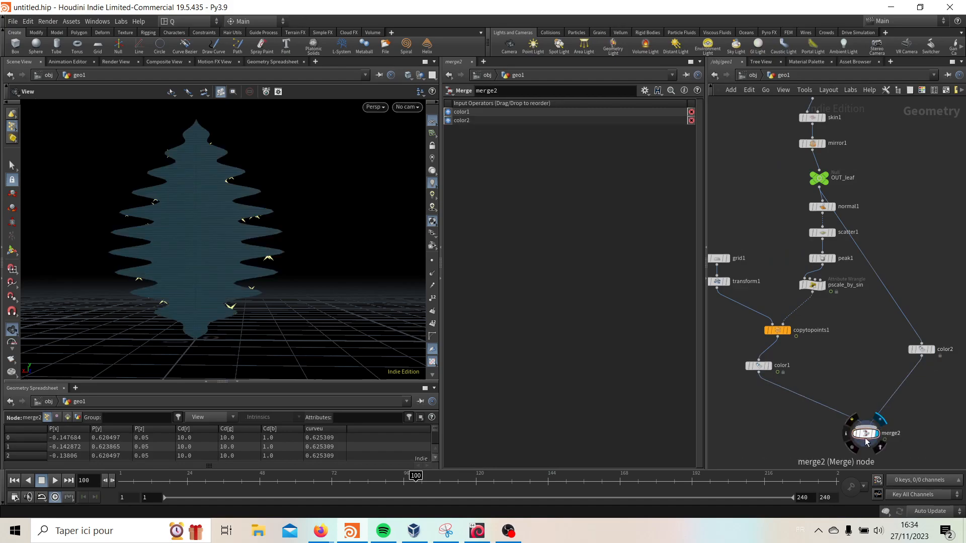
Show the merged leaf shaded without wireframe and play the animation to check the pulsing stars.
{"action": "left_click_drag", "start_coordinate": [211, 243], "coordinate": [148, 242]}
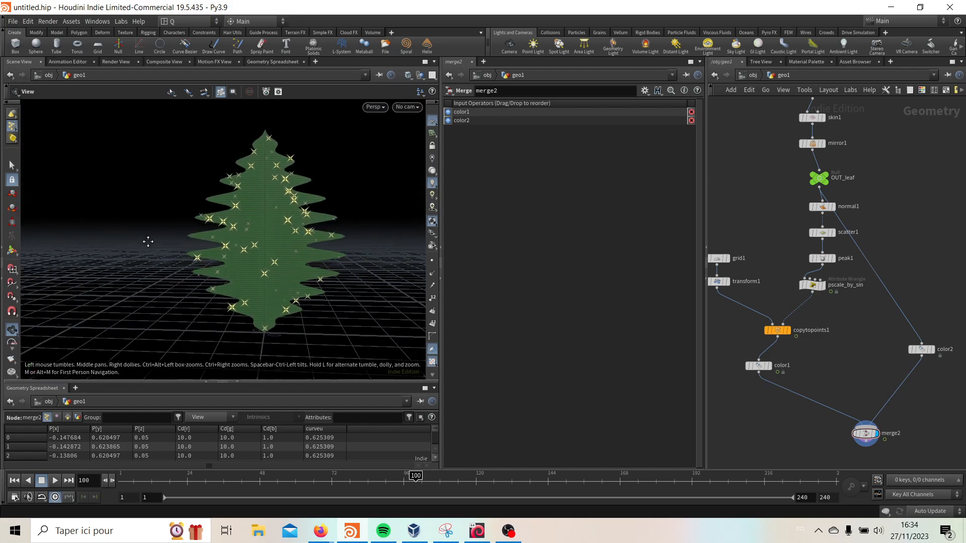
{"action": "middle_click_drag", "start_coordinate": [147, 241], "coordinate": [133, 241]}
{"action": "key", "text": "shift+w"}
{"action": "key", "text": "w"}
{"action": "key", "text": "w"}
{"action": "right_click_drag", "start_coordinate": [306, 257], "coordinate": [254, 224]}
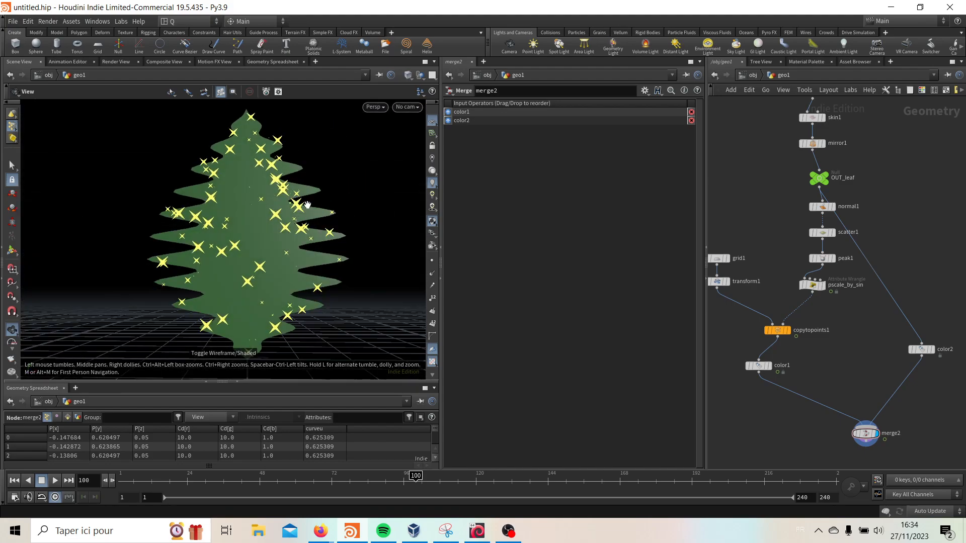
{"action": "left_click", "coordinate": [54, 481]}
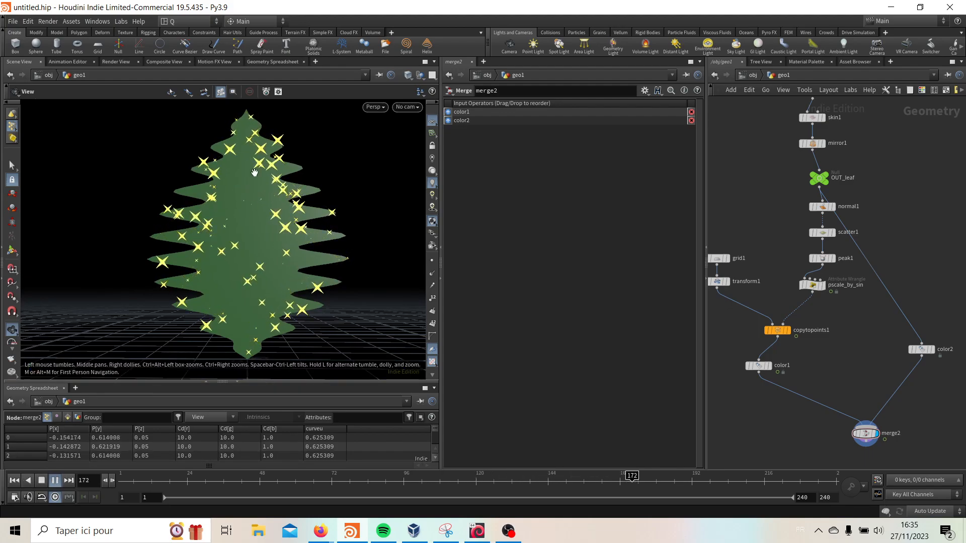
{"action": "left_click", "coordinate": [55, 481]}
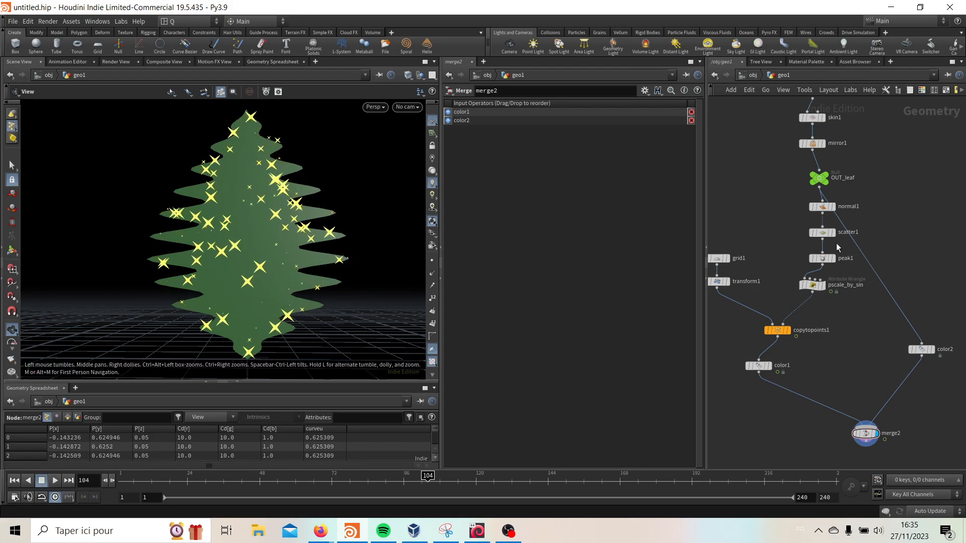
Change the interpolation of the Pscale Sin ramp's end point on pscale_by_sin and set its start point to B-Spline.
{"action": "left_click", "coordinate": [811, 283]}
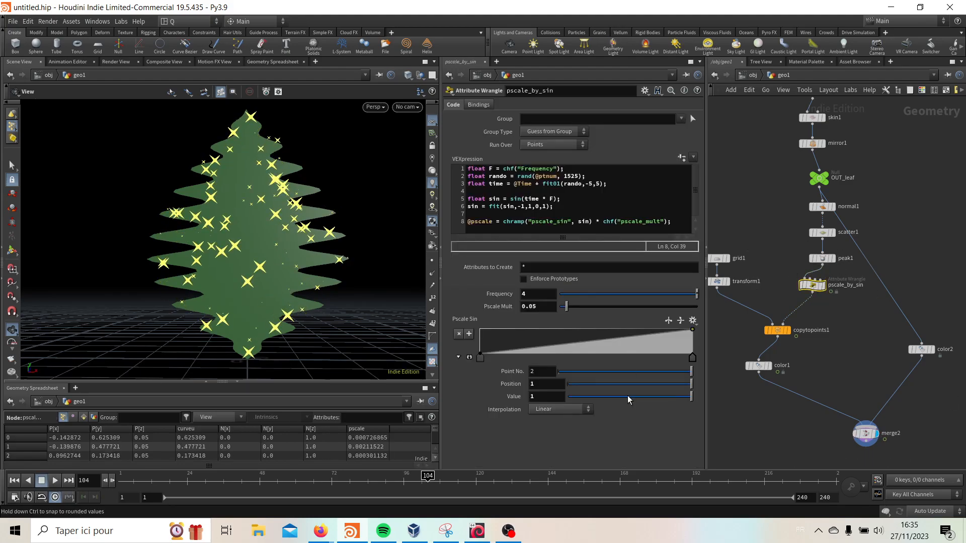
{"action": "left_click", "coordinate": [558, 409]}
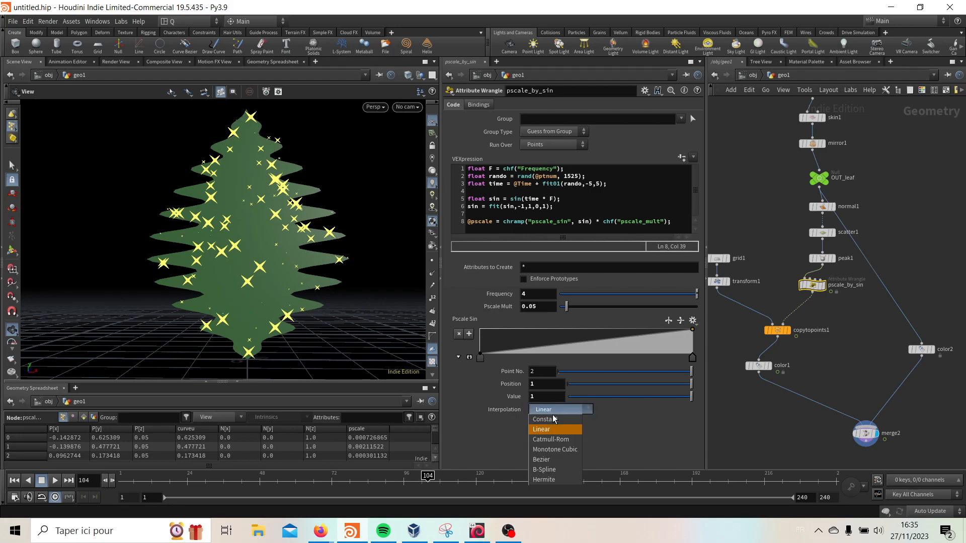
{"action": "left_click", "coordinate": [553, 447]}
{"action": "left_click", "coordinate": [480, 357]}
{"action": "left_click", "coordinate": [561, 409]}
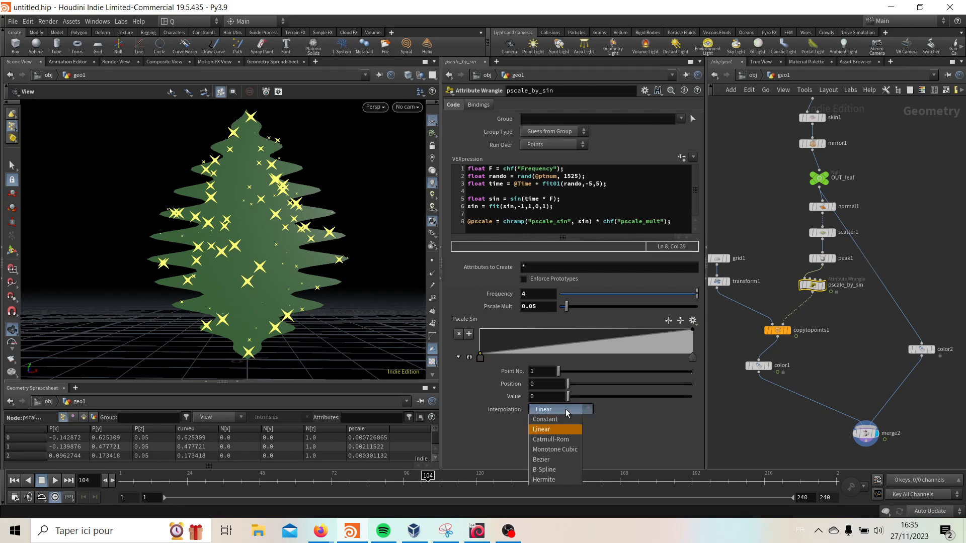
{"action": "left_click", "coordinate": [569, 471]}
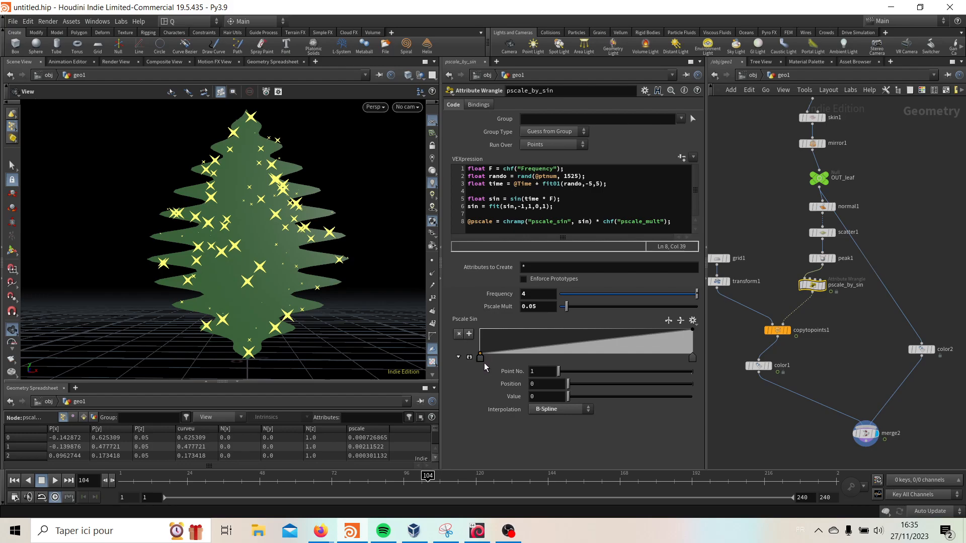
Shape the Pscale Sin ramp with its start at about 0.29, points at about 0.68 (value 0.083) and 0.91 (value 1), and preview the animation.
{"action": "left_click_drag", "start_coordinate": [485, 361], "coordinate": [542, 365]}
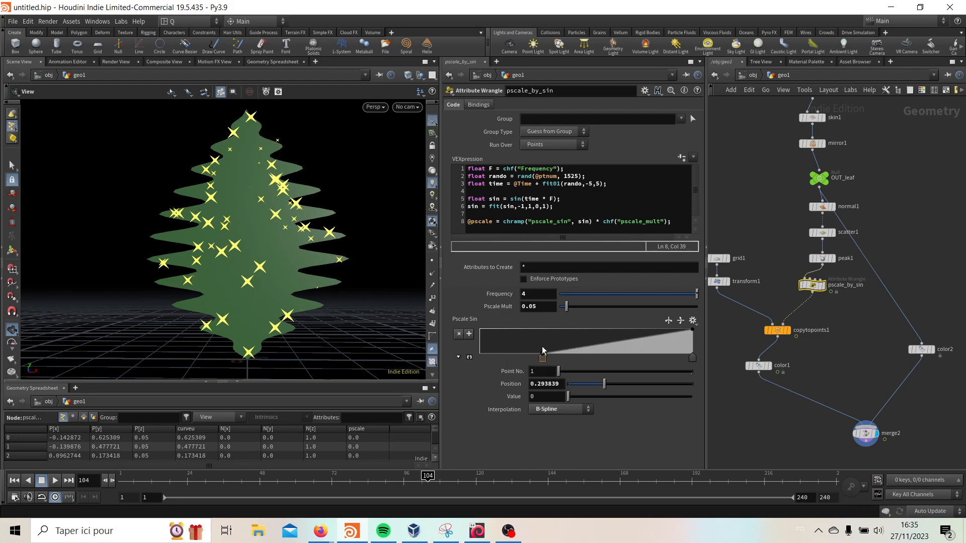
{"action": "left_click_drag", "start_coordinate": [638, 349], "coordinate": [626, 352]}
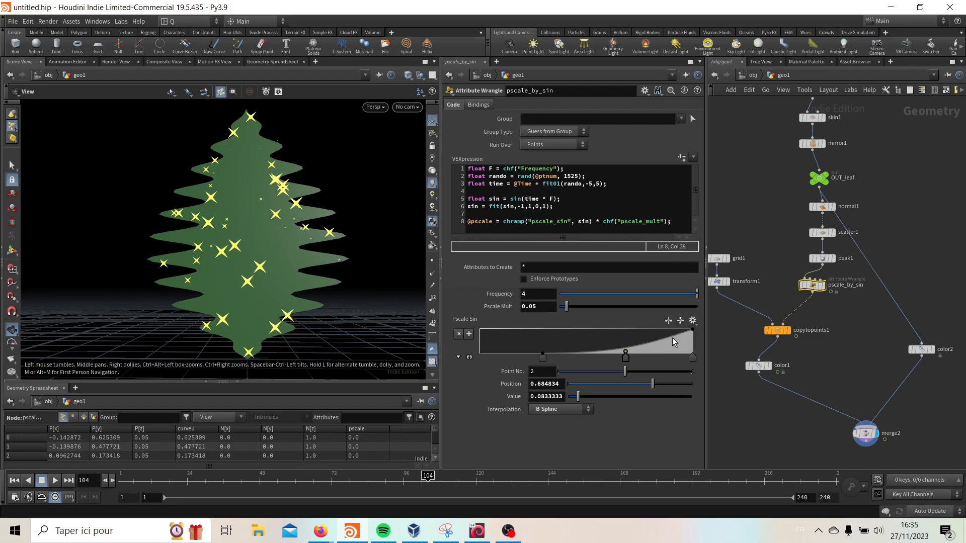
{"action": "left_click_drag", "start_coordinate": [677, 333], "coordinate": [675, 331]}
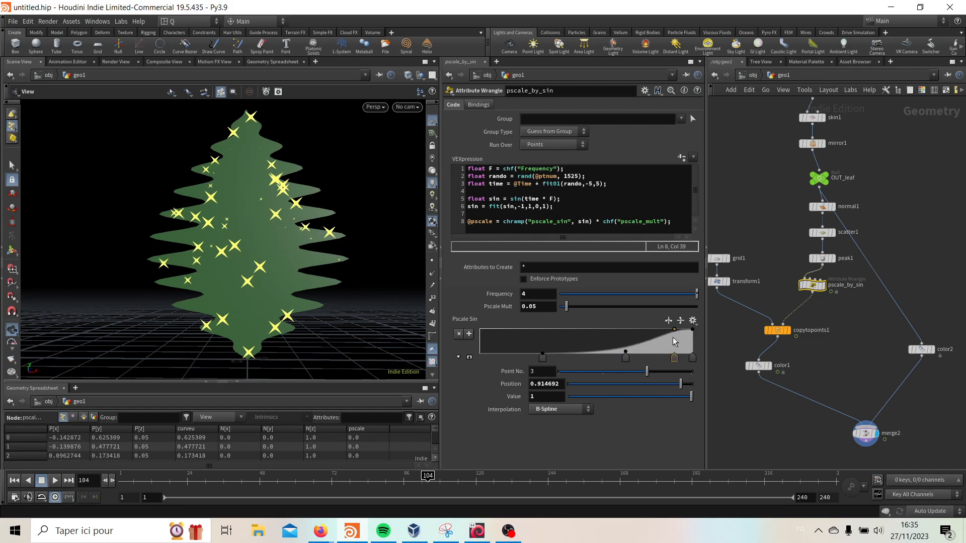
{"action": "left_click", "coordinate": [54, 481]}
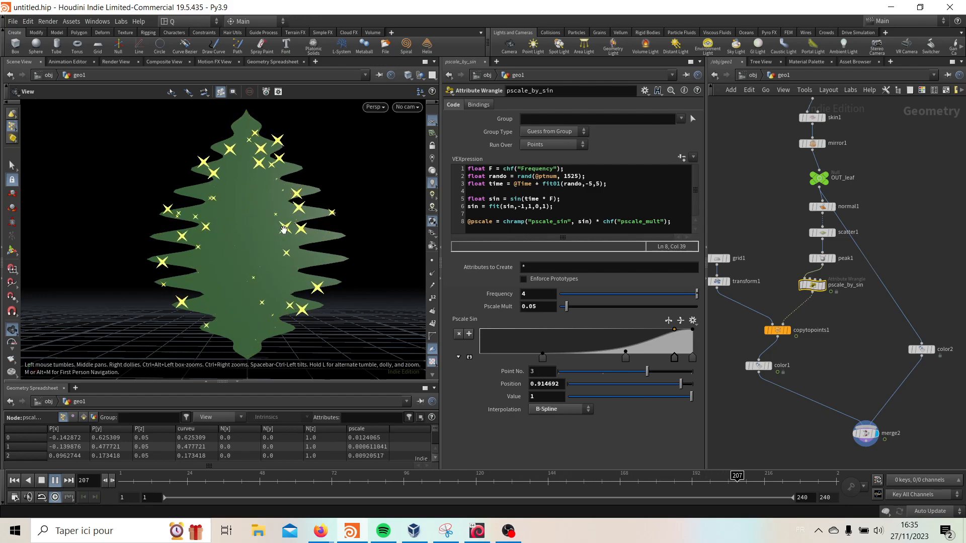
{"action": "left_click", "coordinate": [55, 481]}
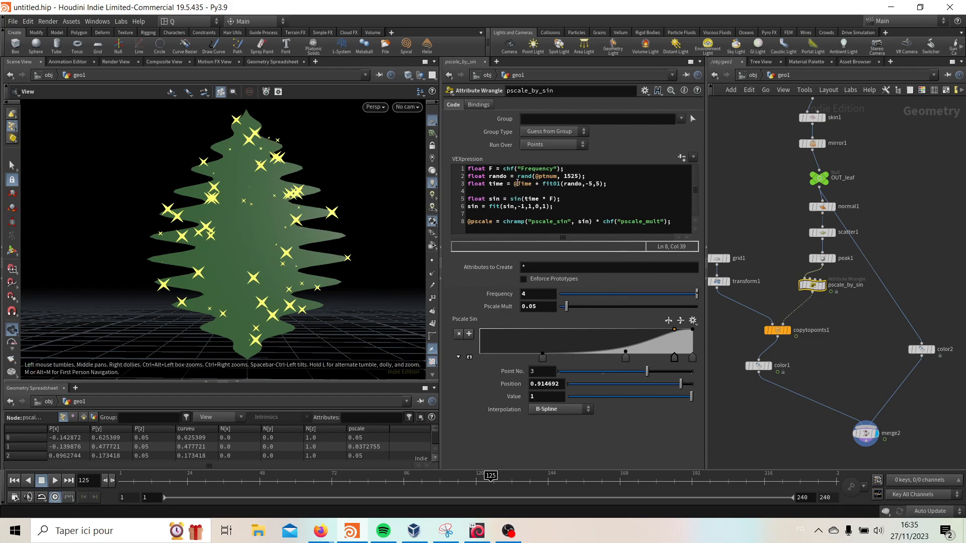
Randomize the frequency per point by inserting F *= fit01(rando, 0.5,1); below the rando line of the VEX code.
{"action": "left_click", "coordinate": [616, 178]}
{"action": "key", "text": "Return"}
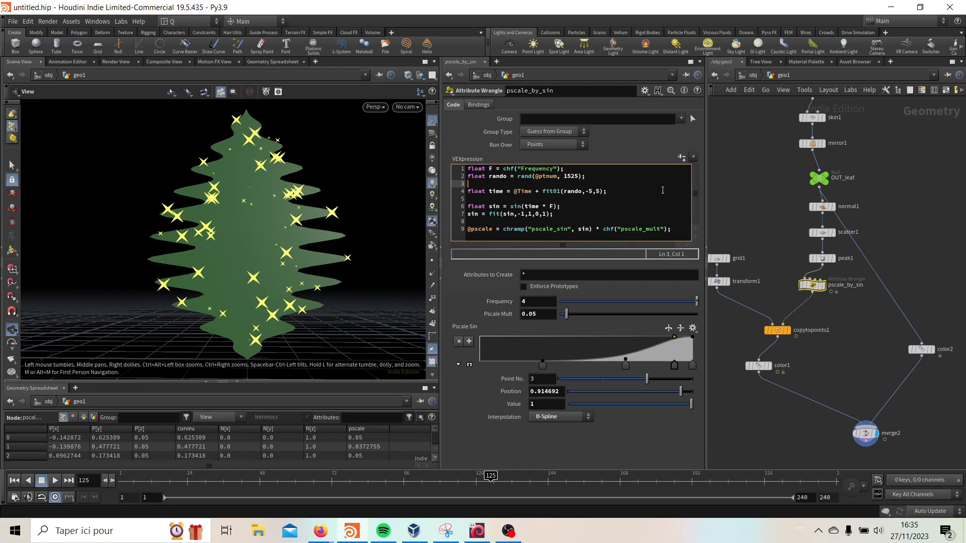
{"action": "type", "text": "F"}
{"action": "type", "text": "*= fit01("}
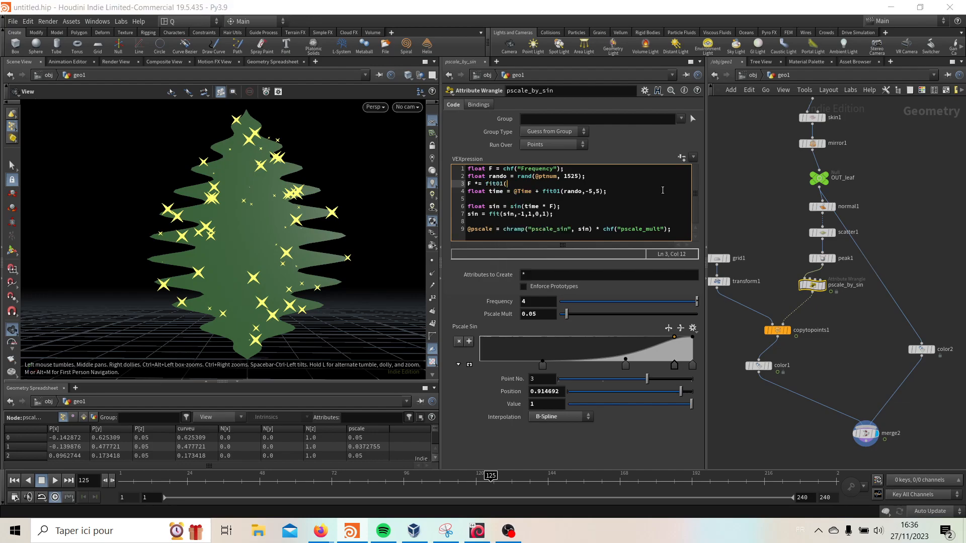
{"action": "type", "text": "rando, 0.5,1);"}
{"action": "left_click", "coordinate": [748, 158]}
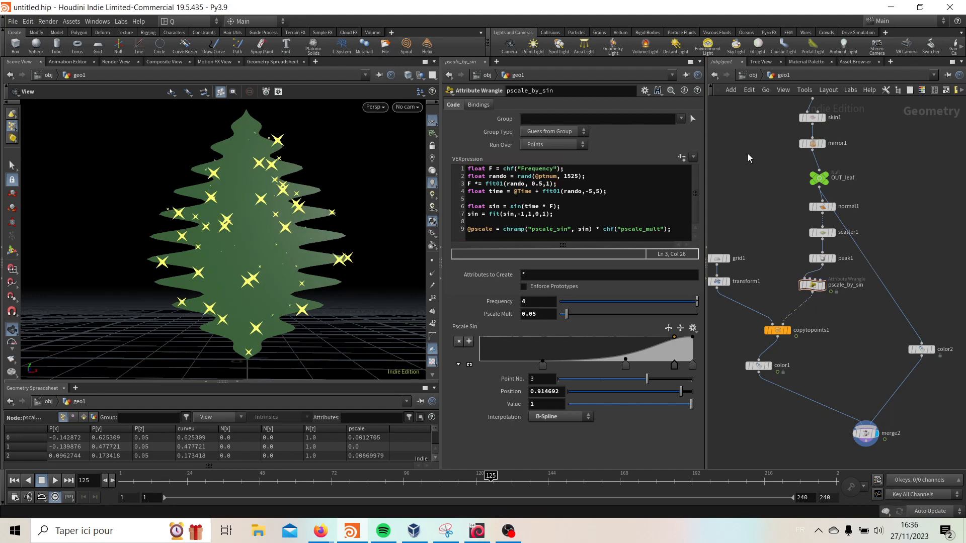
Try a Frequency of 8 on pscale_by_sin and play the animation.
{"action": "left_click", "coordinate": [529, 301]}
{"action": "key", "text": "Return"}
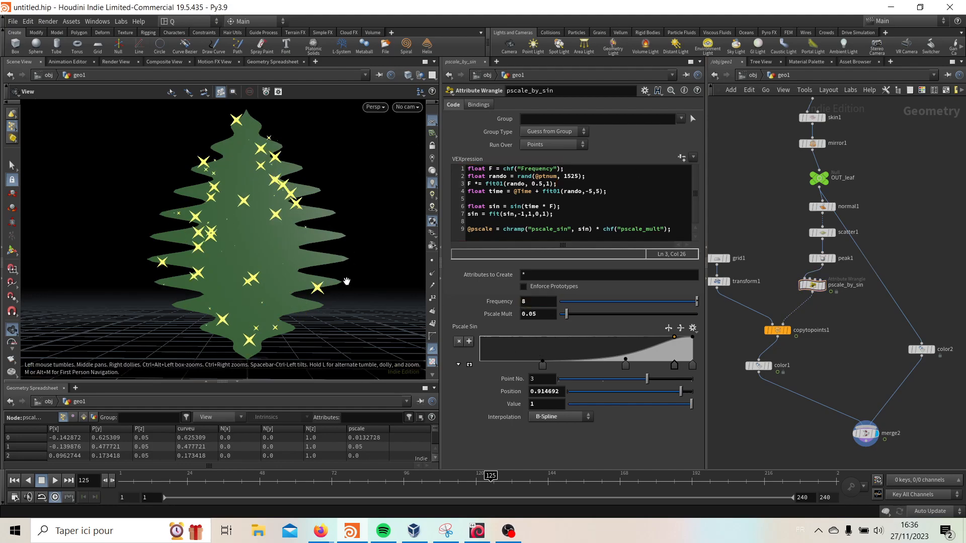
{"action": "left_click", "coordinate": [55, 481]}
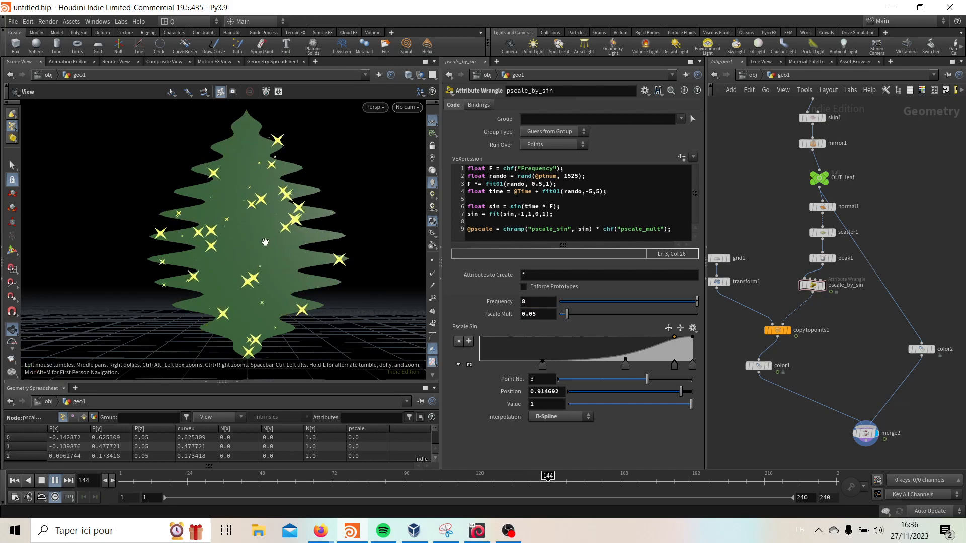
Return the Frequency to 4 while the animation plays, review the twinkling and stop playback.
{"action": "left_click", "coordinate": [534, 314]}
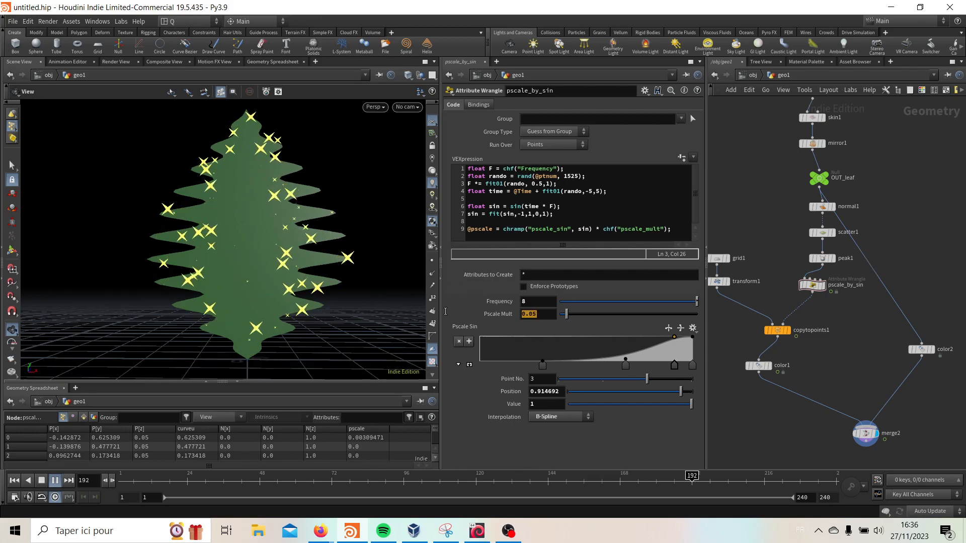
{"action": "key", "text": "shift+Tab"}
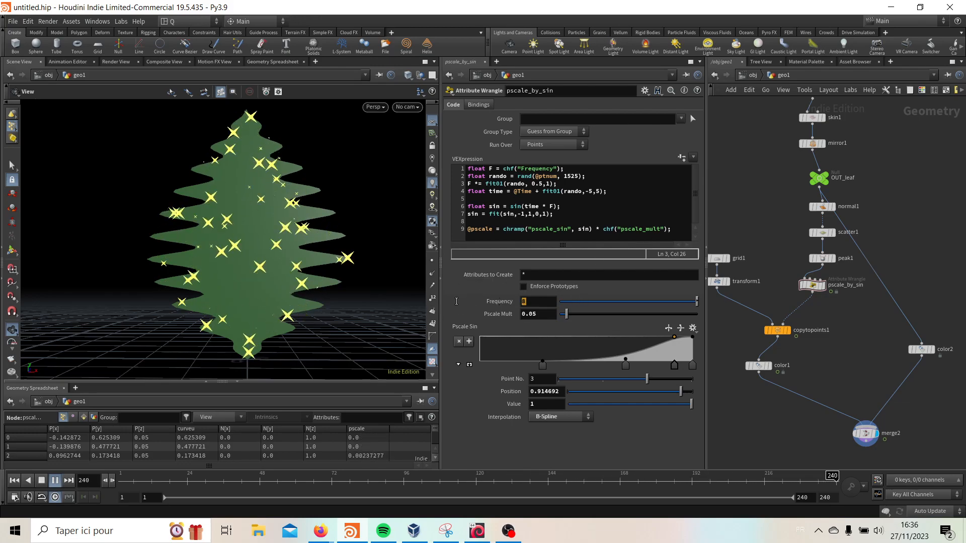
{"action": "type", "text": "4"}
{"action": "key", "text": "Return"}
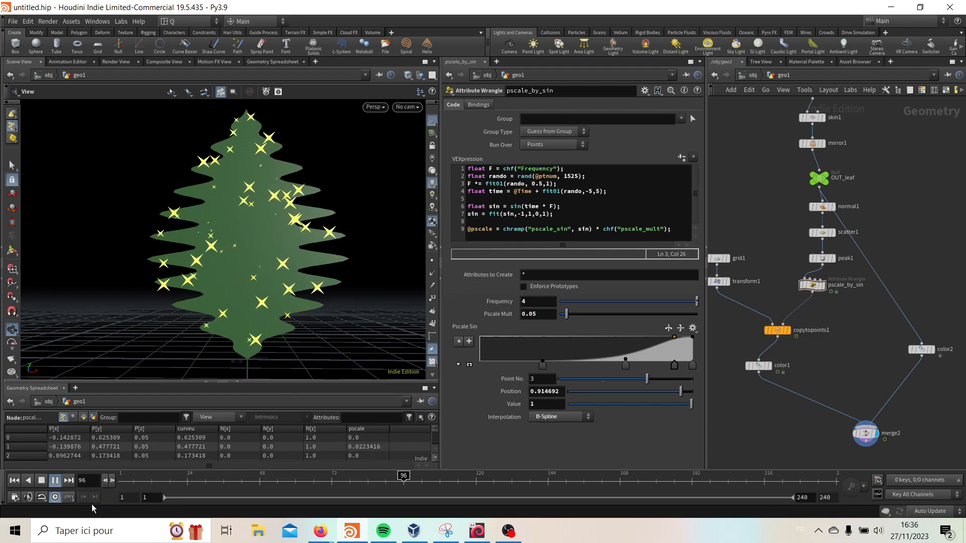
{"action": "left_click", "coordinate": [55, 481]}
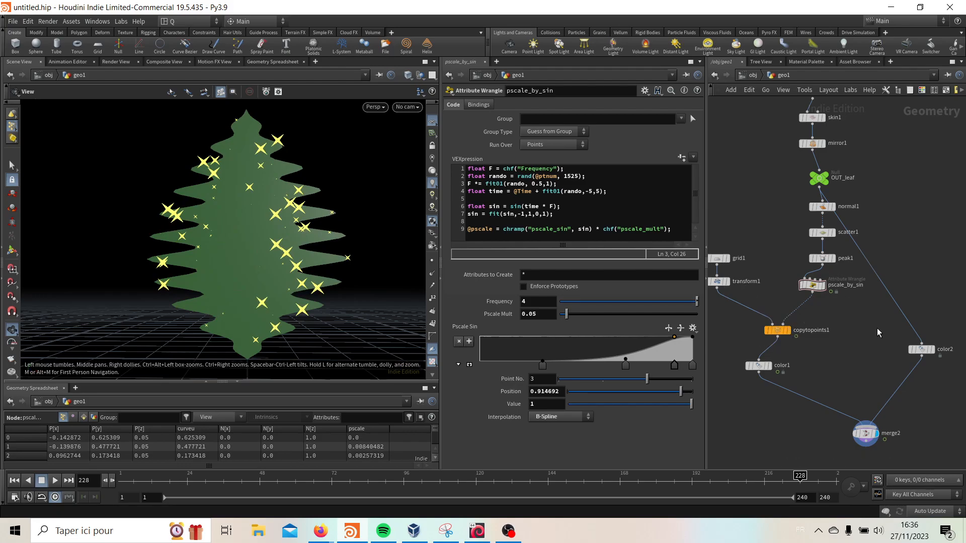
Insert a vector Attribute Noise node between pscale_by_sin and copytopoints1.
{"action": "key", "text": "Tab"}
{"action": "type", "text": "att nois"}
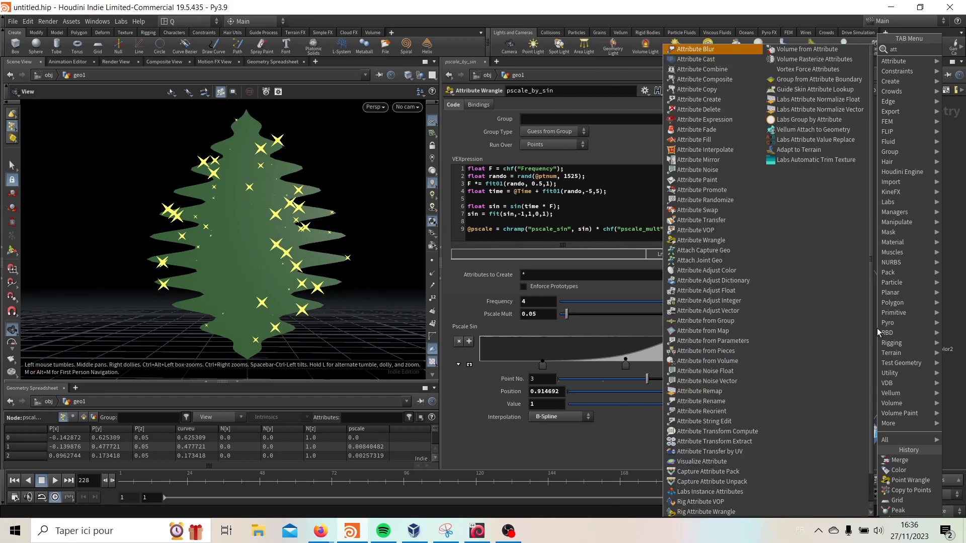
{"action": "key", "text": "Down"}
{"action": "key", "text": "Down"}
{"action": "key", "text": "Return"}
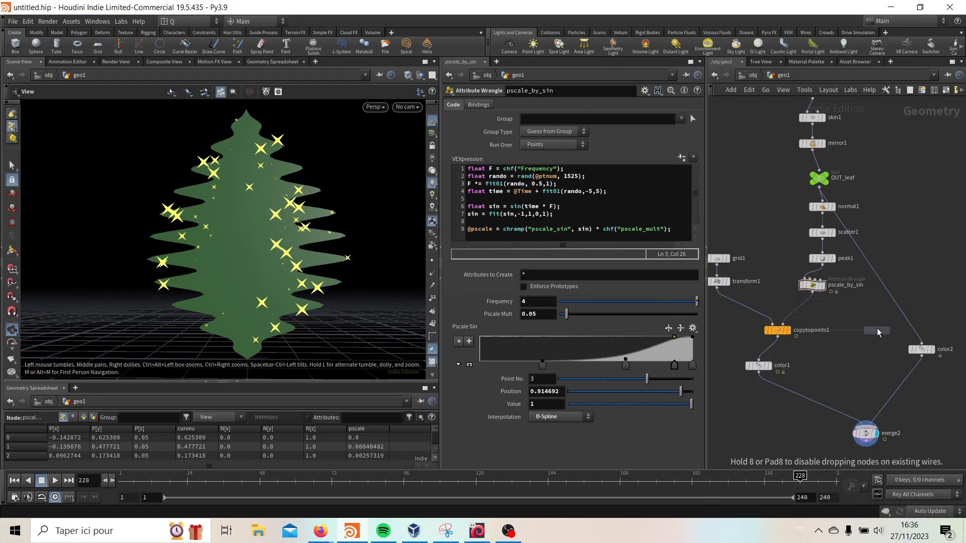
{"action": "left_click", "coordinate": [801, 310]}
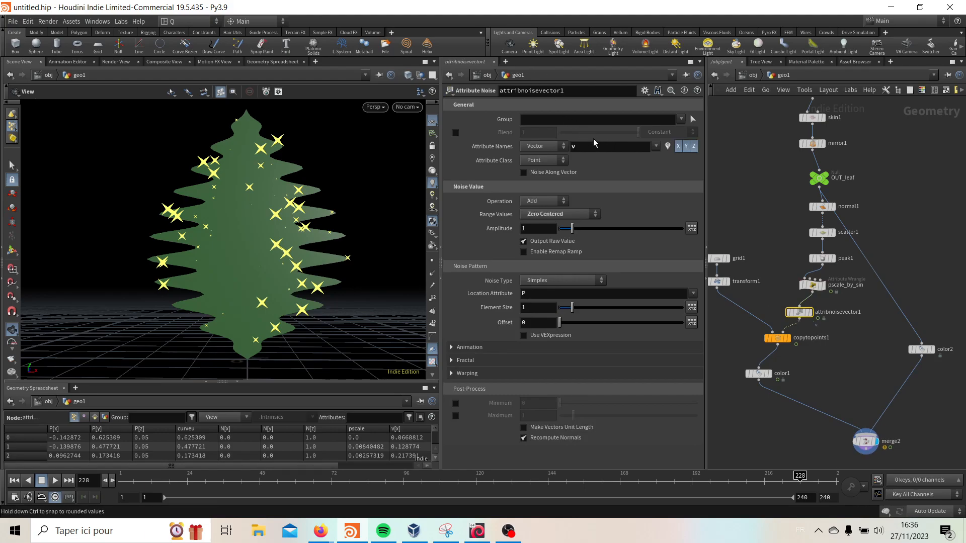
Apply the vector noise to the up attribute, enable Animate Noise and preview the rotating stars.
{"action": "type", "text": "p"}
{"action": "key", "text": "Return"}
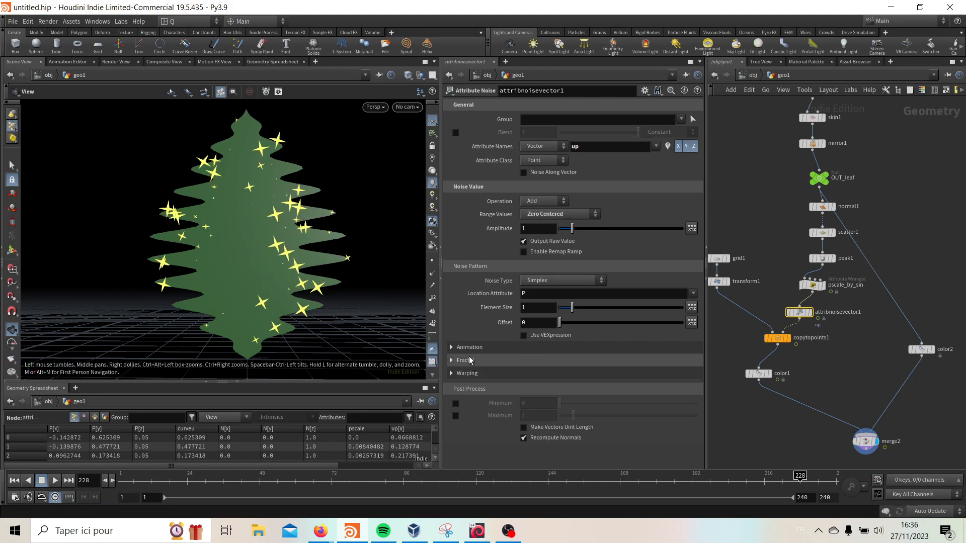
{"action": "left_click", "coordinate": [524, 347]}
{"action": "left_click", "coordinate": [548, 360]}
{"action": "left_click", "coordinate": [56, 481]}
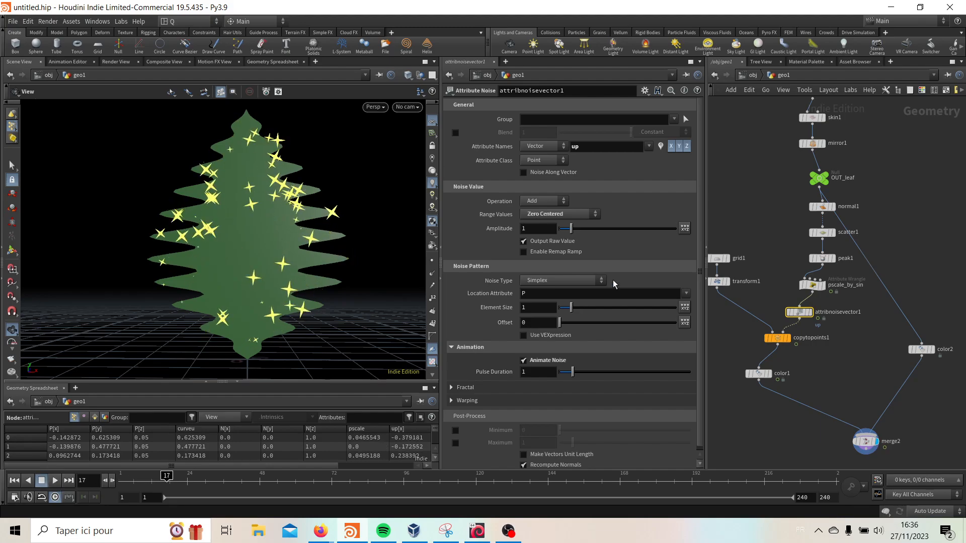
Slow the noise by setting its Pulse Duration to 4 and play the animation.
{"action": "left_click", "coordinate": [544, 372]}
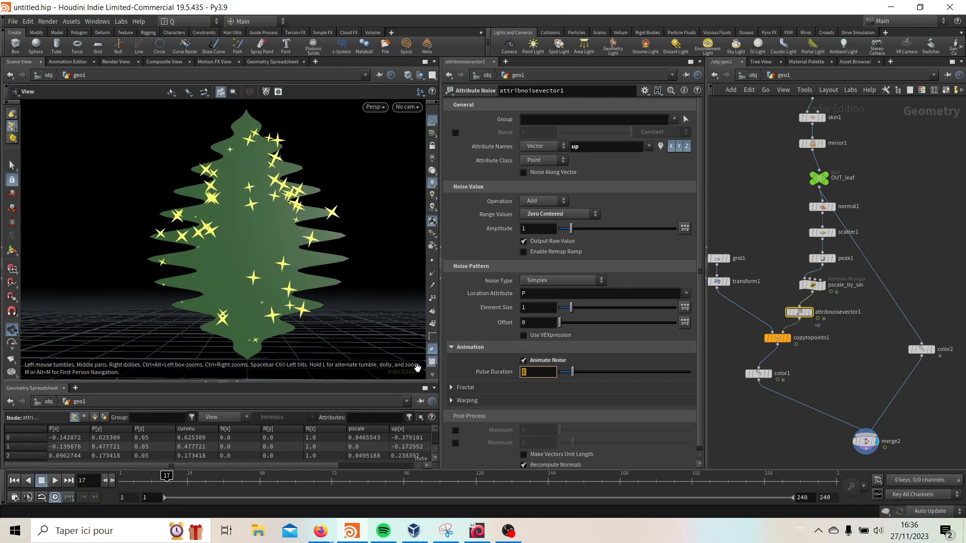
{"action": "key", "text": "Return"}
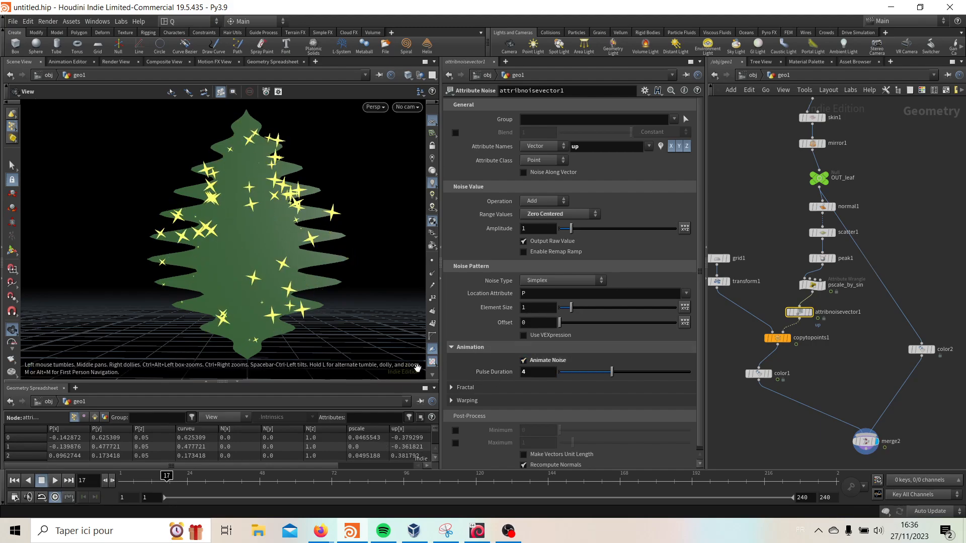
{"action": "left_click", "coordinate": [56, 481]}
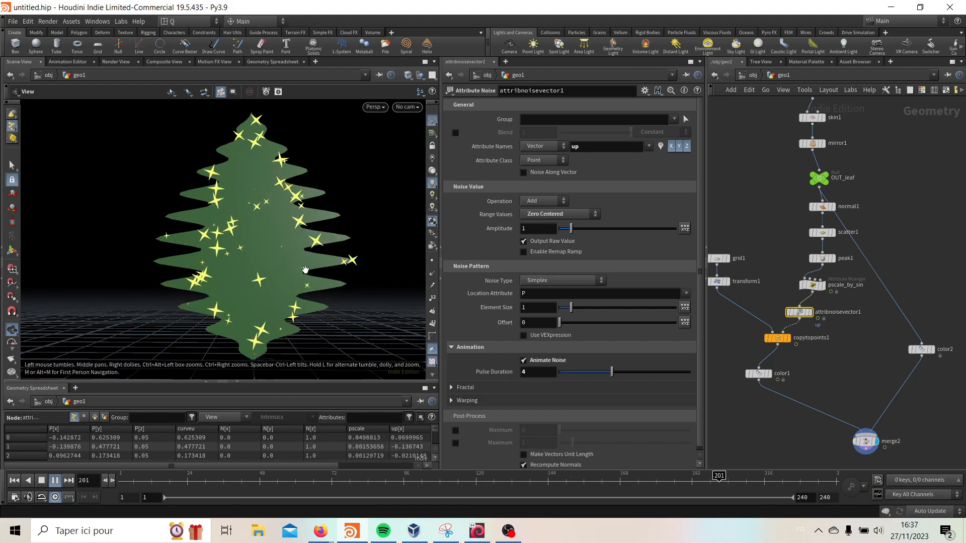
{"action": "left_click", "coordinate": [812, 285]}
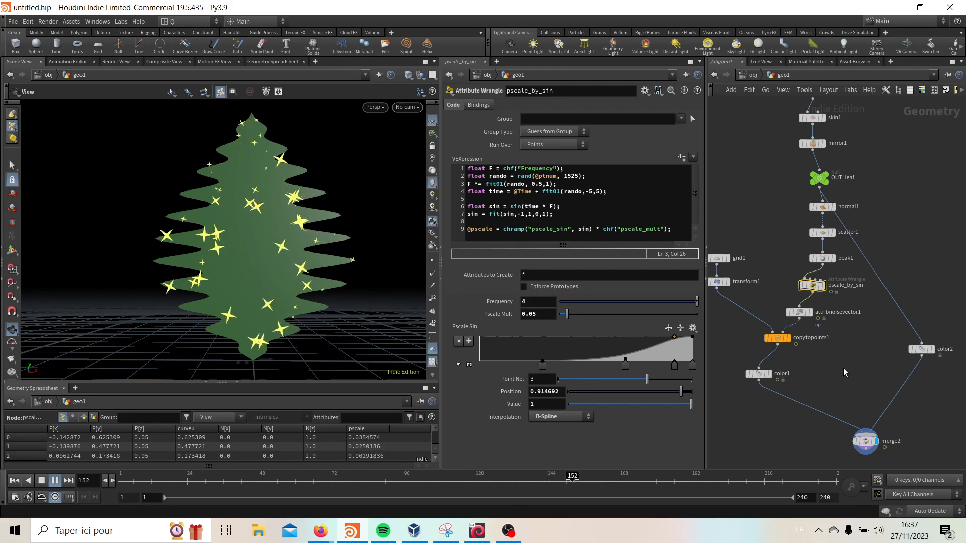
{"action": "left_click", "coordinate": [669, 229]}
{"action": "key", "text": "Right"}
{"action": "type", "text": "*"}
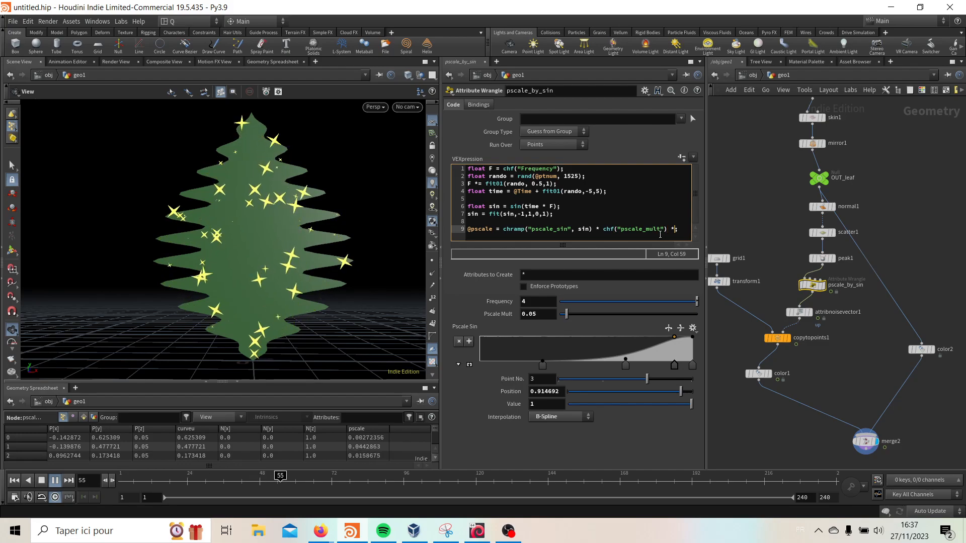
{"action": "type", "text": " ran"}
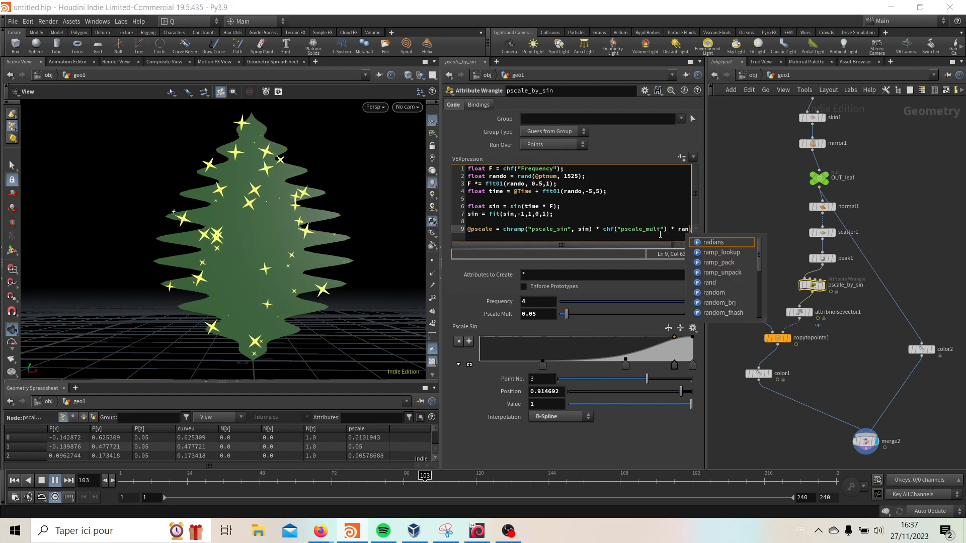
{"action": "type", "text": "d(randi"}
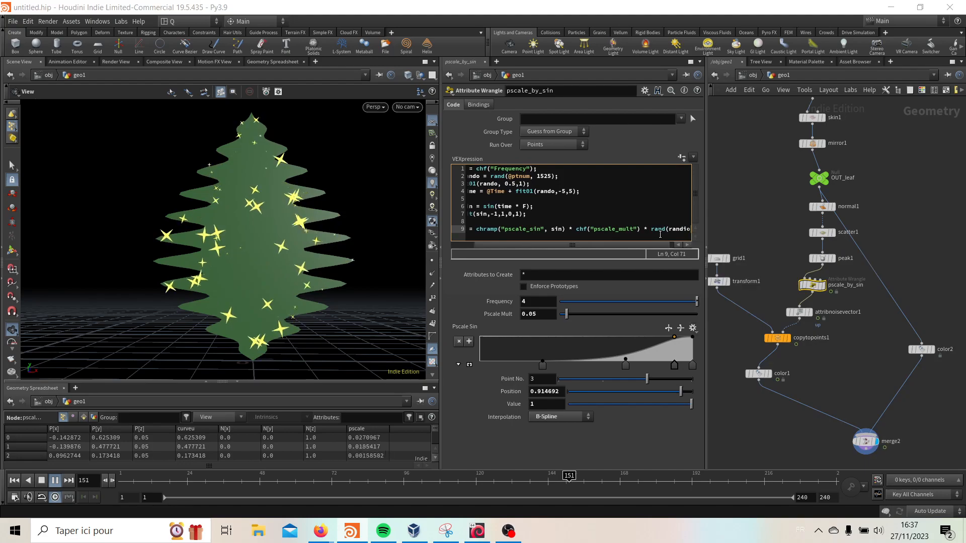
{"action": "key", "text": "BackSpace"}
{"action": "type", "text": "o"}
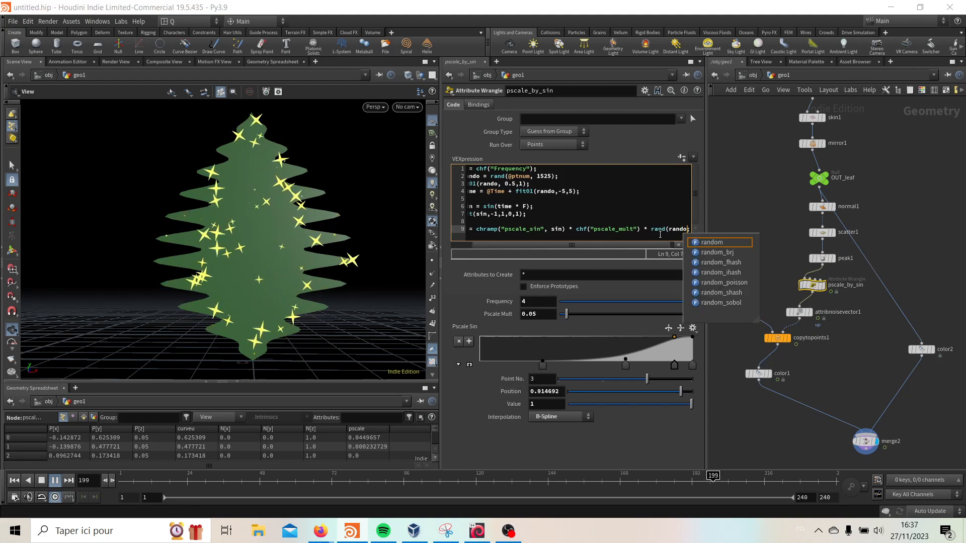
{"action": "type", "text": ")"}
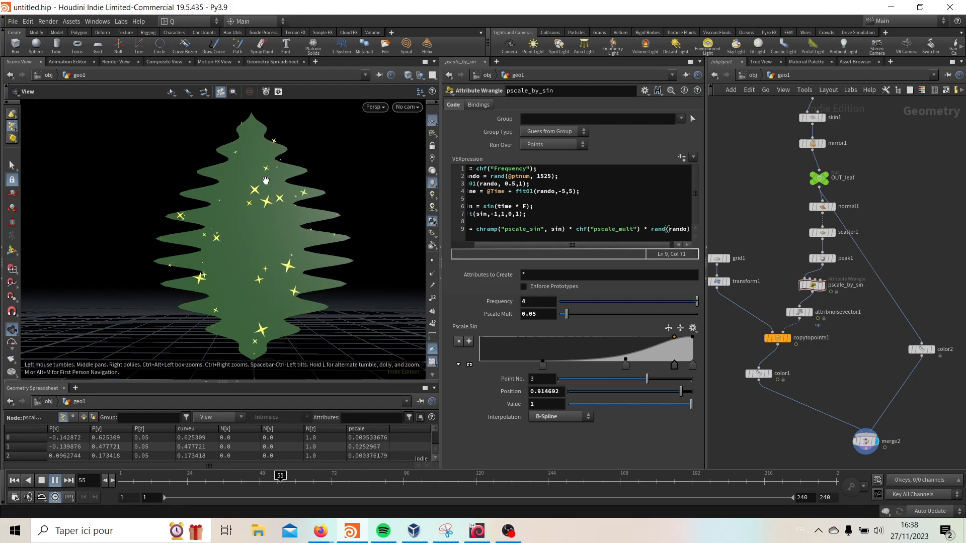
Set the Force Total Count of the scatter1 node to 200.
{"action": "mouse_move", "coordinate": [830, 238]}
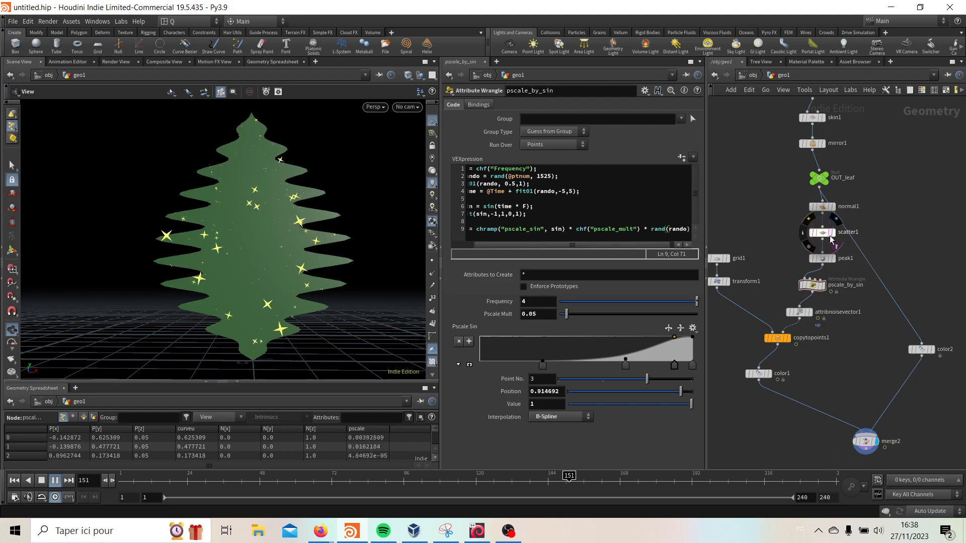
{"action": "left_click", "coordinate": [815, 234]}
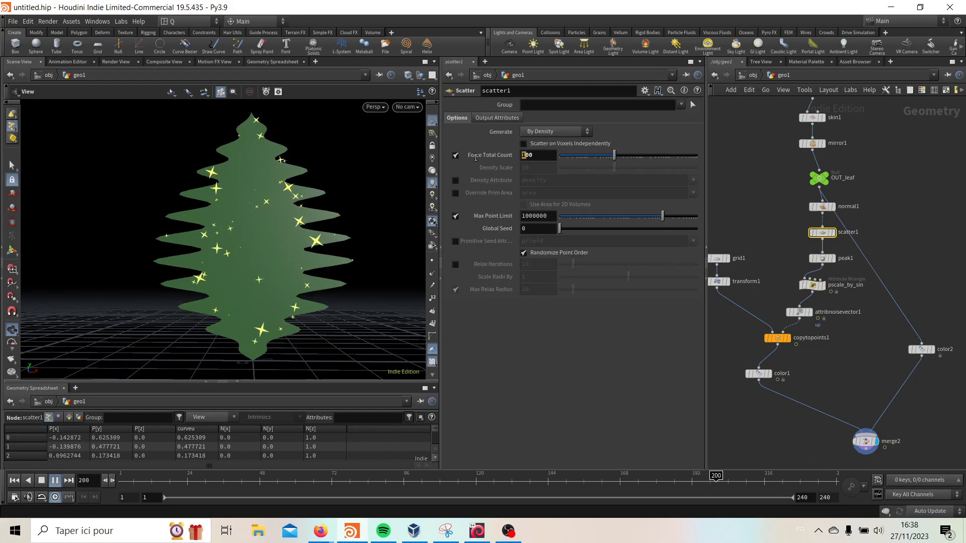
{"action": "type", "text": "2"}
{"action": "key", "text": "Return"}
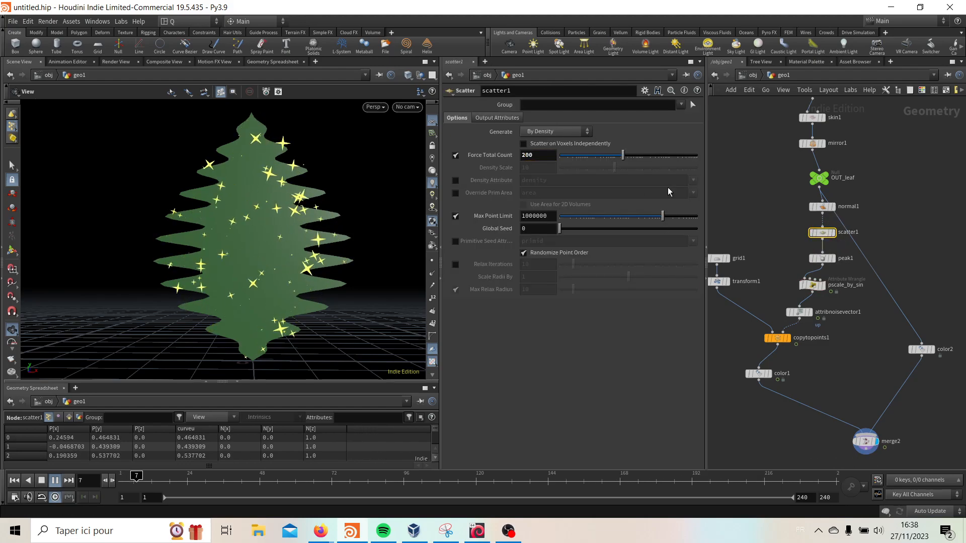